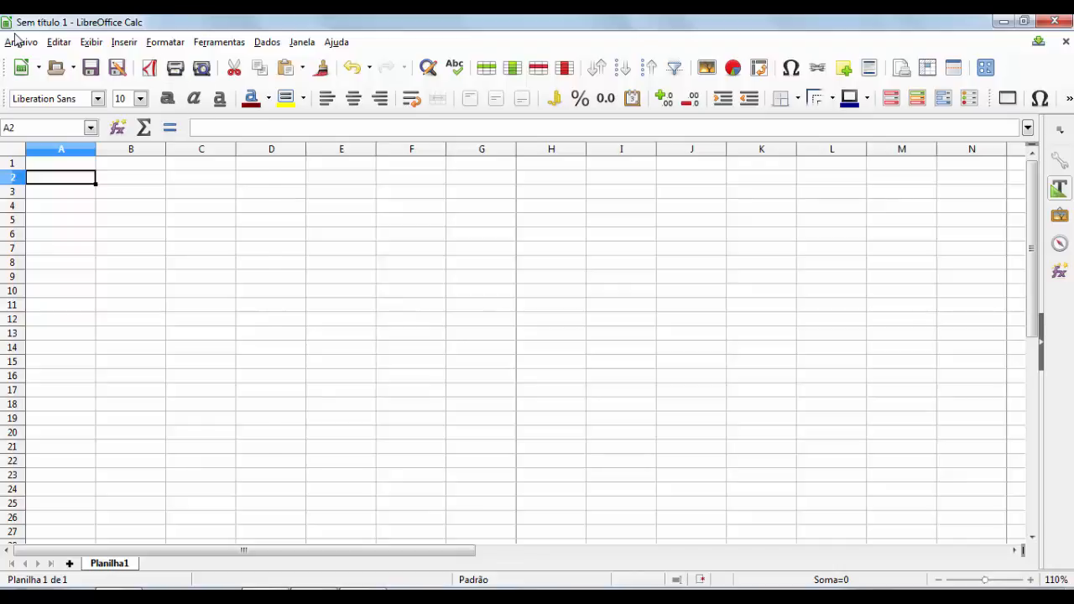
pyautogui.hotkey('alt', 'i')
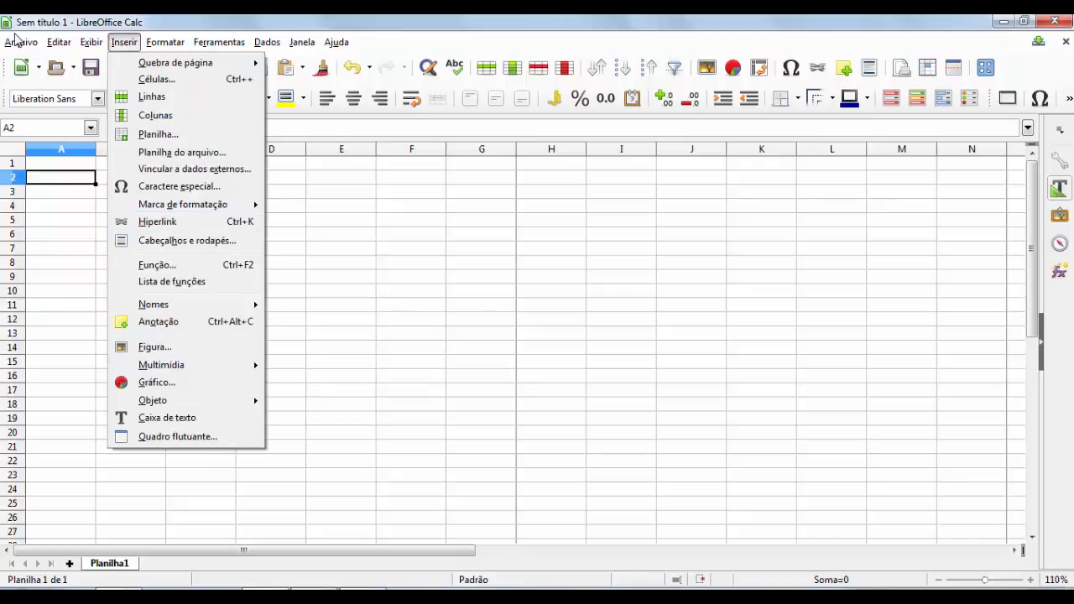
pyautogui.press('Right')
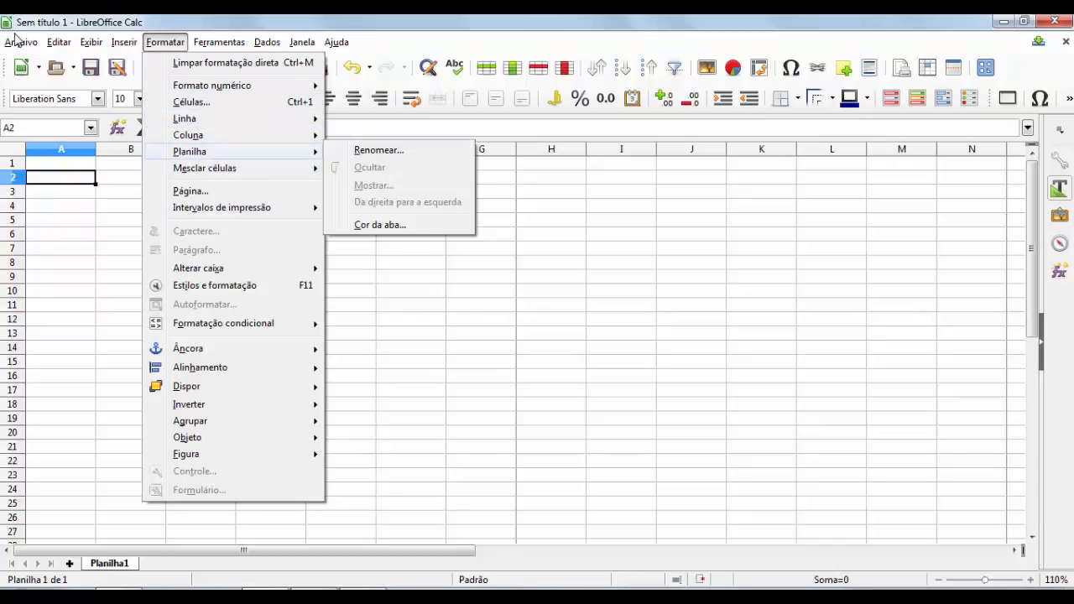
pyautogui.moveTo(204, 168)
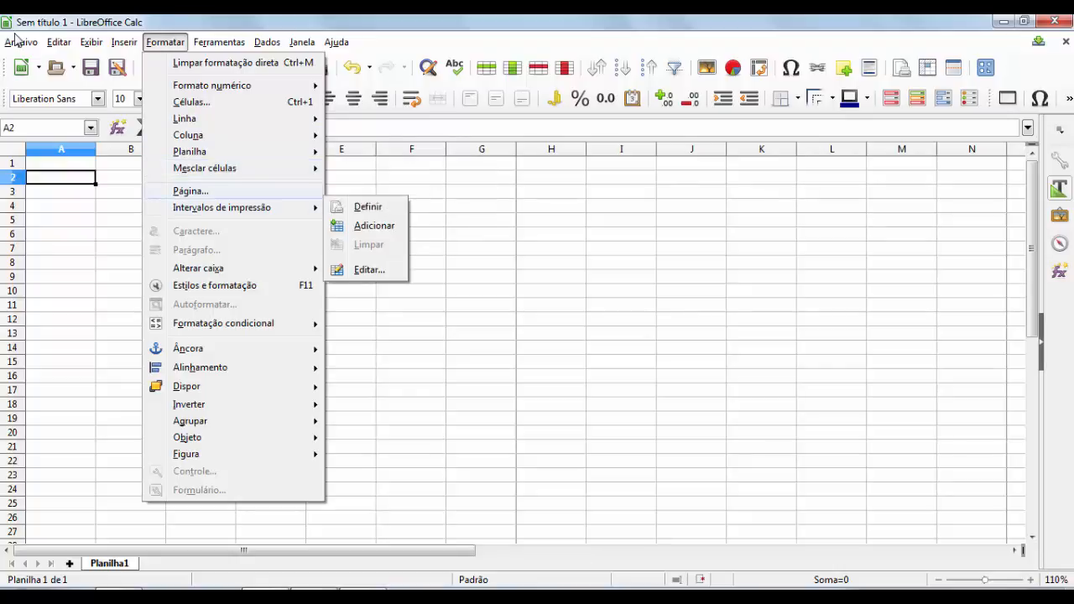
pyautogui.moveTo(188, 349)
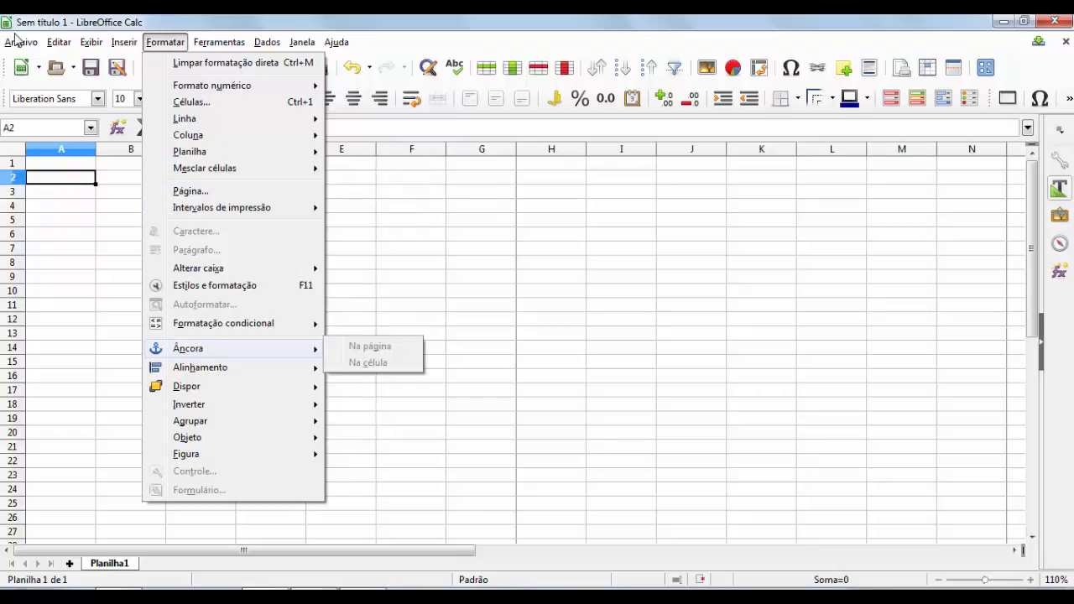
pyautogui.press('Escape')
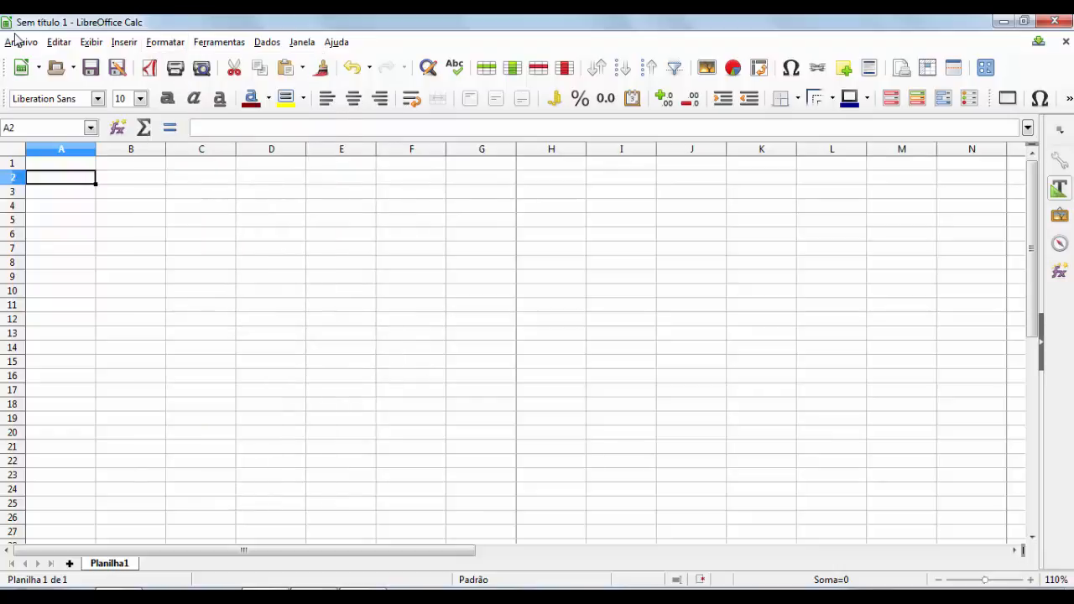
# Enter the title "Boletim Escolar" in cell A3
pyautogui.press('Down')
pyautogui.press('Down')
pyautogui.press('Right')
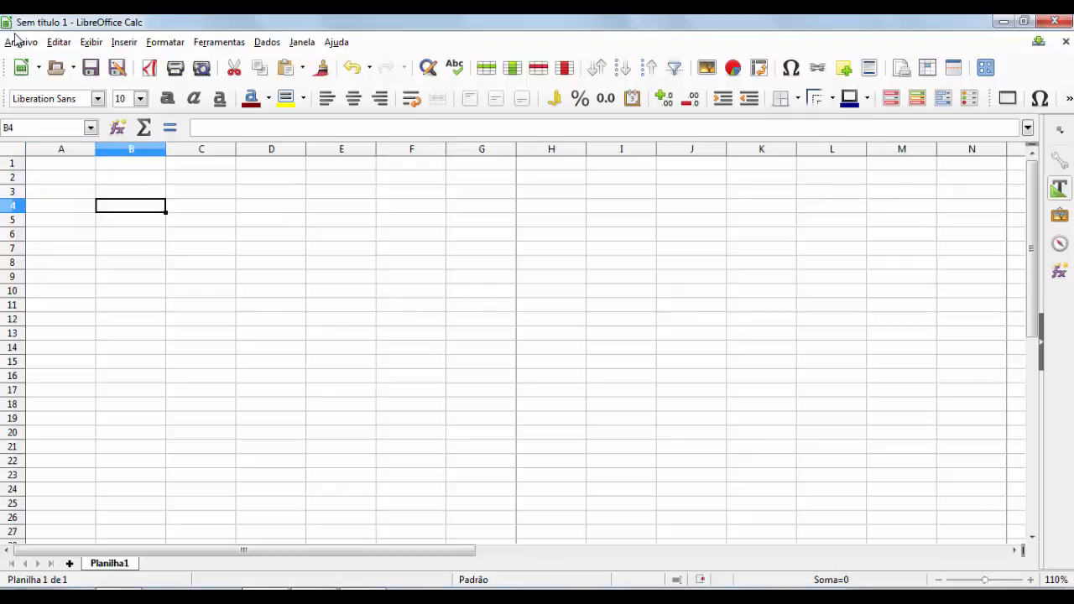
pyautogui.press('Up')
pyautogui.press('Left')
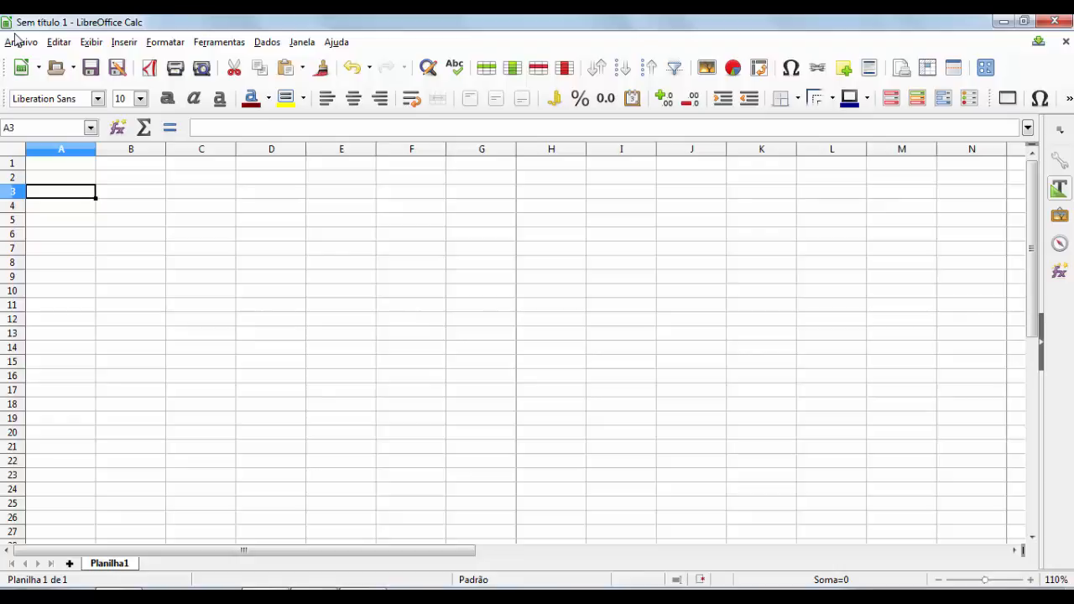
pyautogui.write('B')
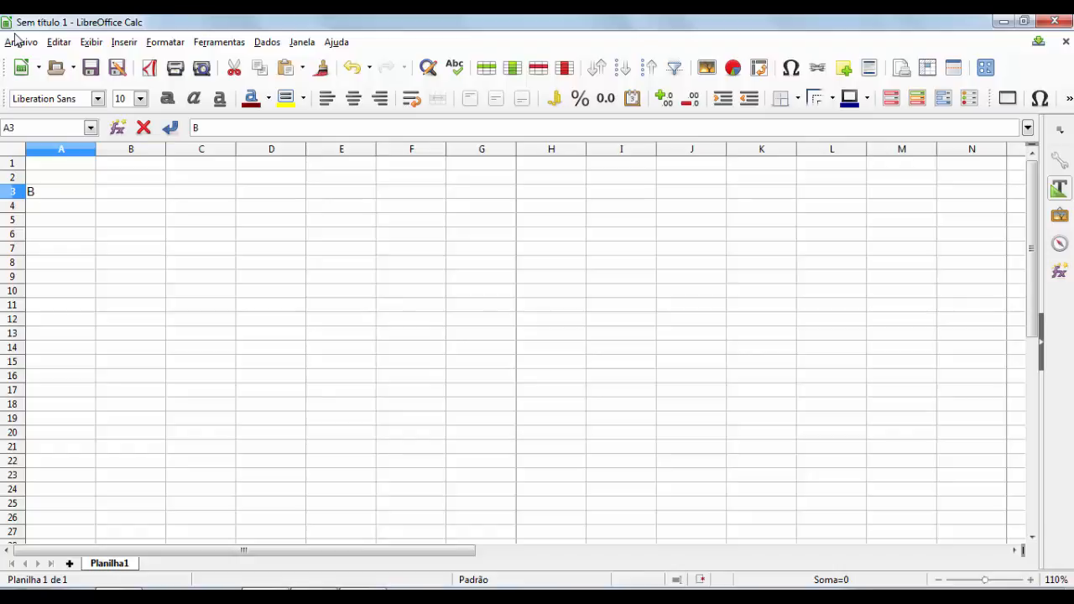
pyautogui.write('oletim Escolar')
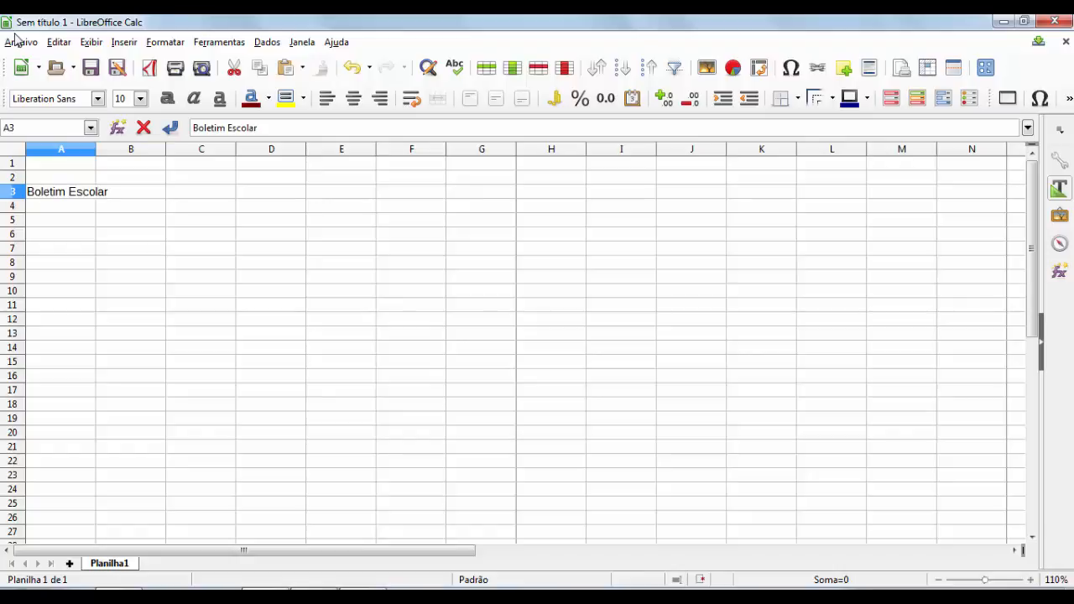
pyautogui.press('Return')
# Enter the column heading "Nome do Aluno" in cell A6
pyautogui.press('Return')
pyautogui.press('Return')
pyautogui.write('Nome do Aluno')
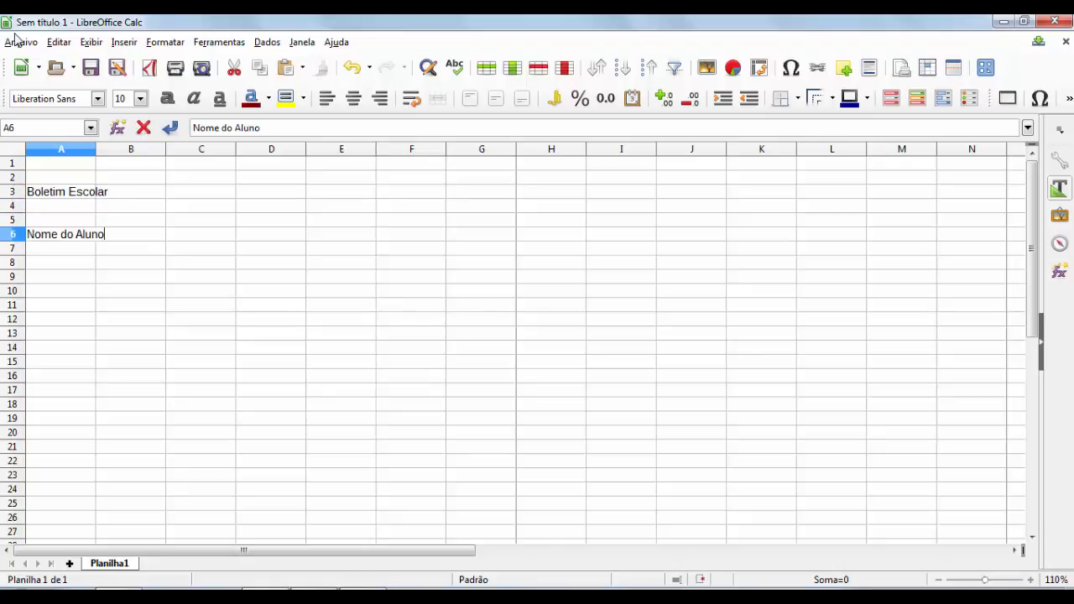
pyautogui.press('Return')
# Widen column A so that the title and the heading fit inside it
pyautogui.press('Down')
pyautogui.press('Right')
pyautogui.press('Right')
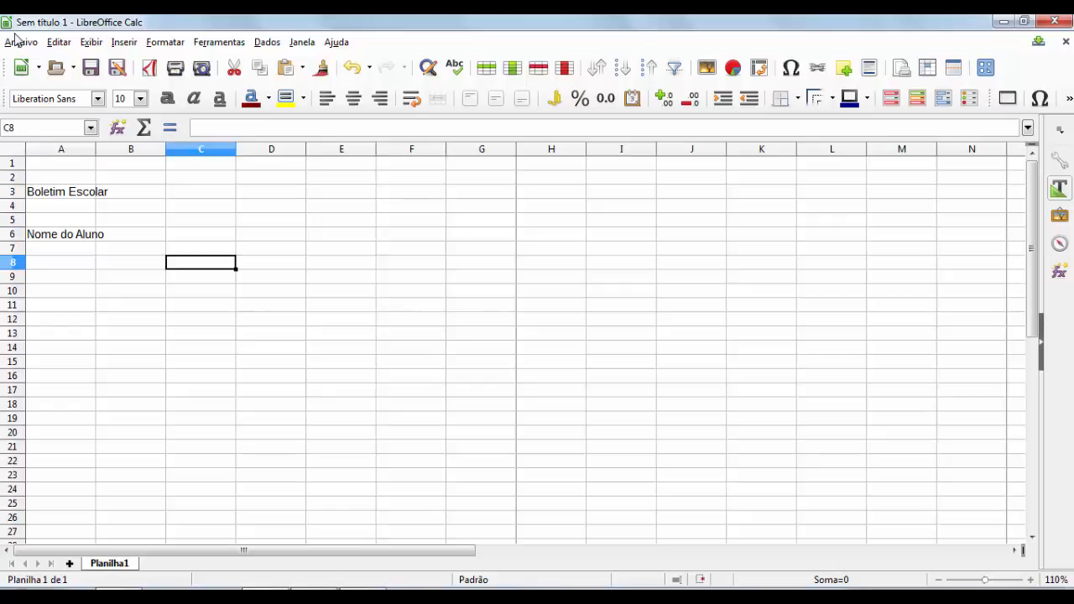
pyautogui.doubleClick(95, 149)
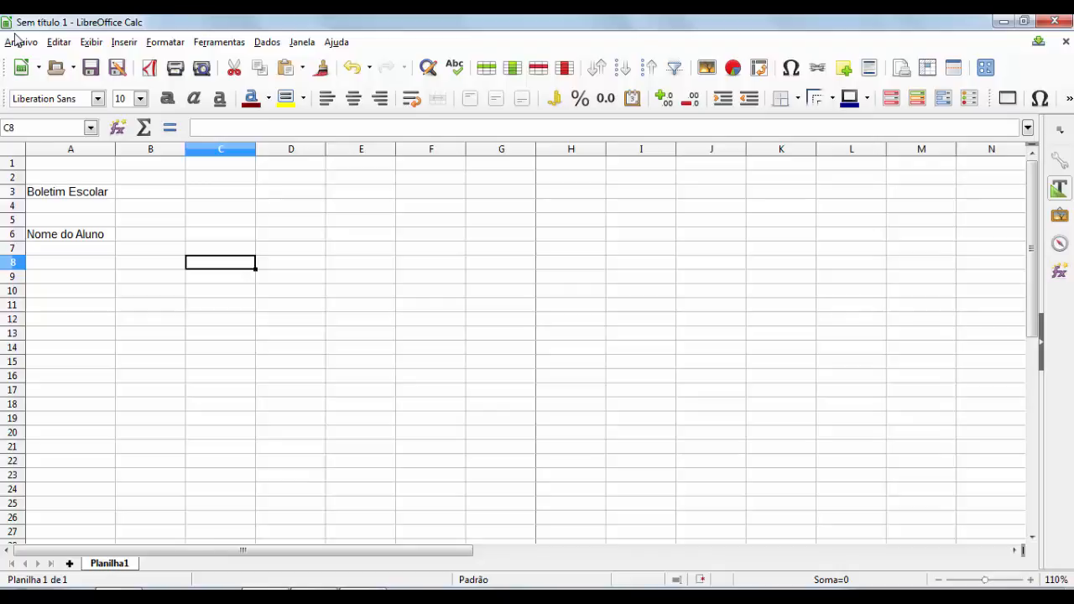
# Enter the heading "Nota 1" in cell B6
pyautogui.press('Up')
pyautogui.press('Up')
pyautogui.press('Left')
pyautogui.write('Nota 1')
pyautogui.press('Return')
# Enter the heading "Nota 2" in cell C6
pyautogui.press('Up')
pyautogui.write('Nota')
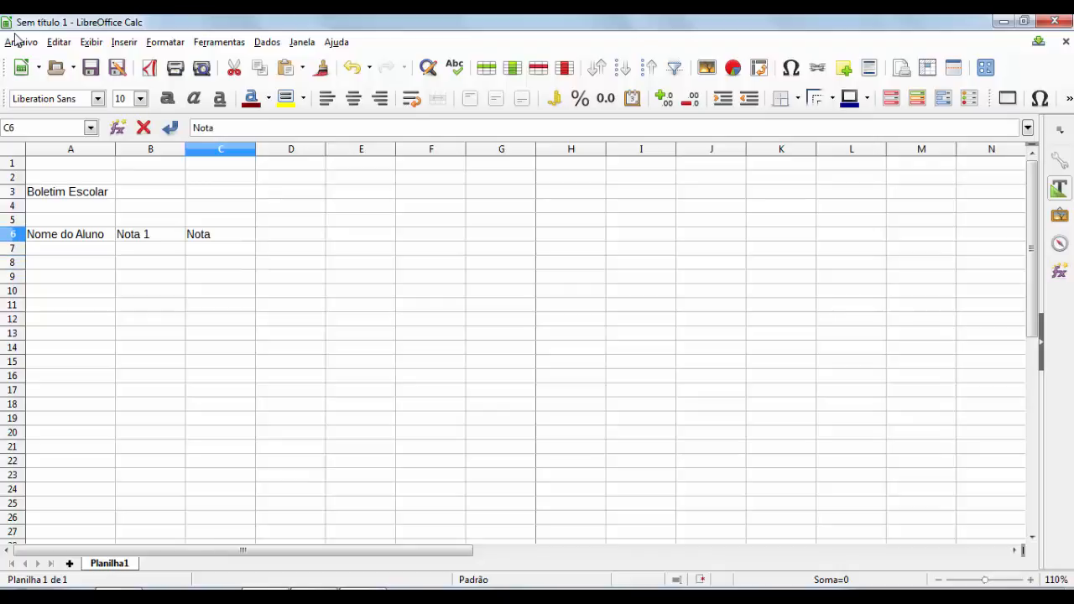
pyautogui.press('Return')
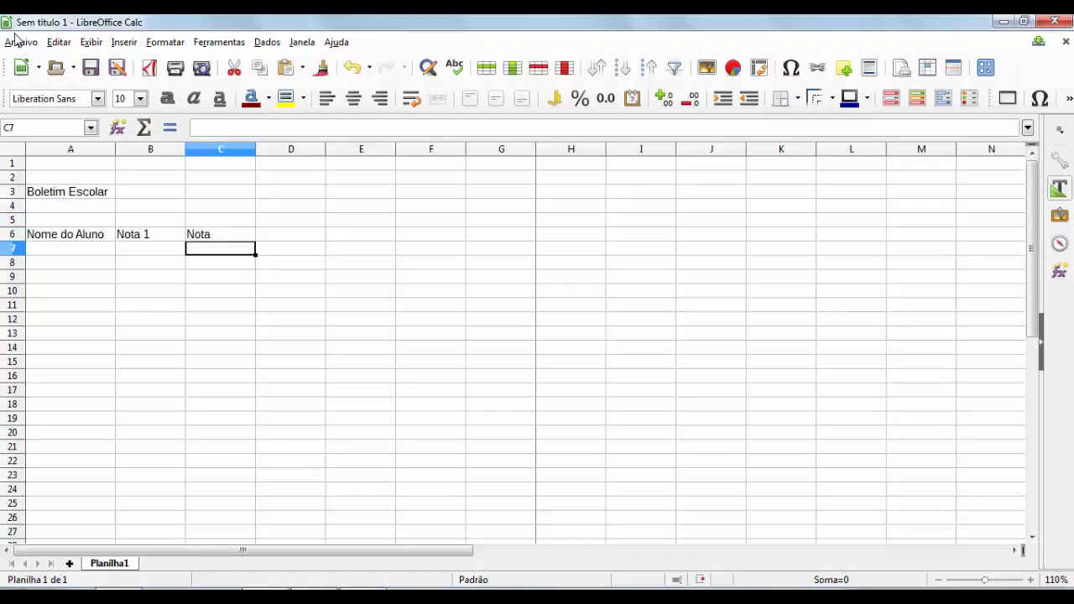
pyautogui.press('Up')
pyautogui.press('F2')
pyautogui.write('2')
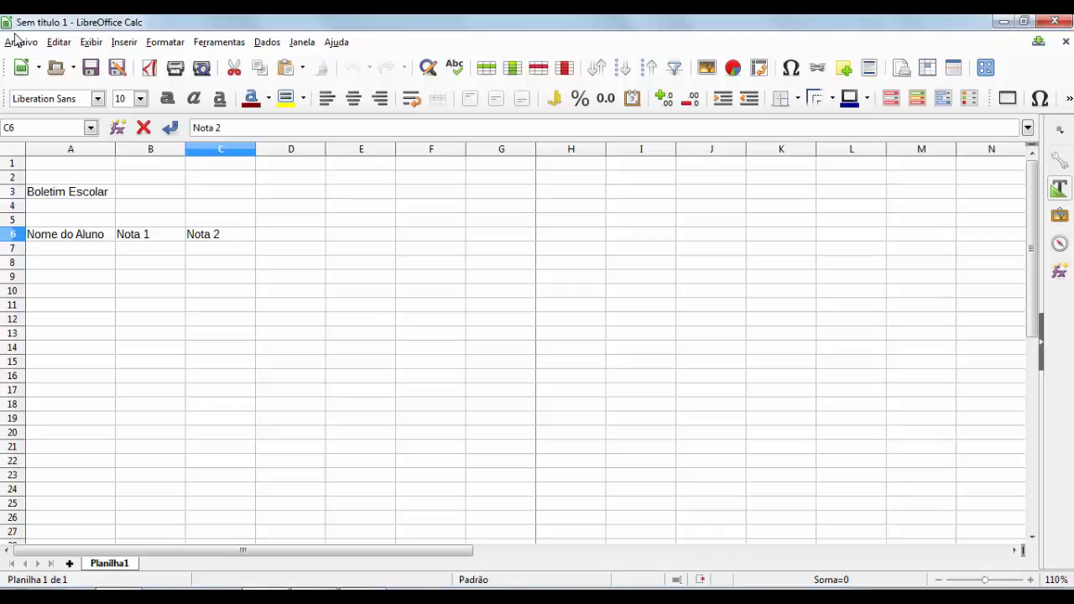
pyautogui.press('Return')
# Enter the heading "Nota 3" in cell D6
pyautogui.press('Up')
pyautogui.press('Right')
pyautogui.write('Nota')
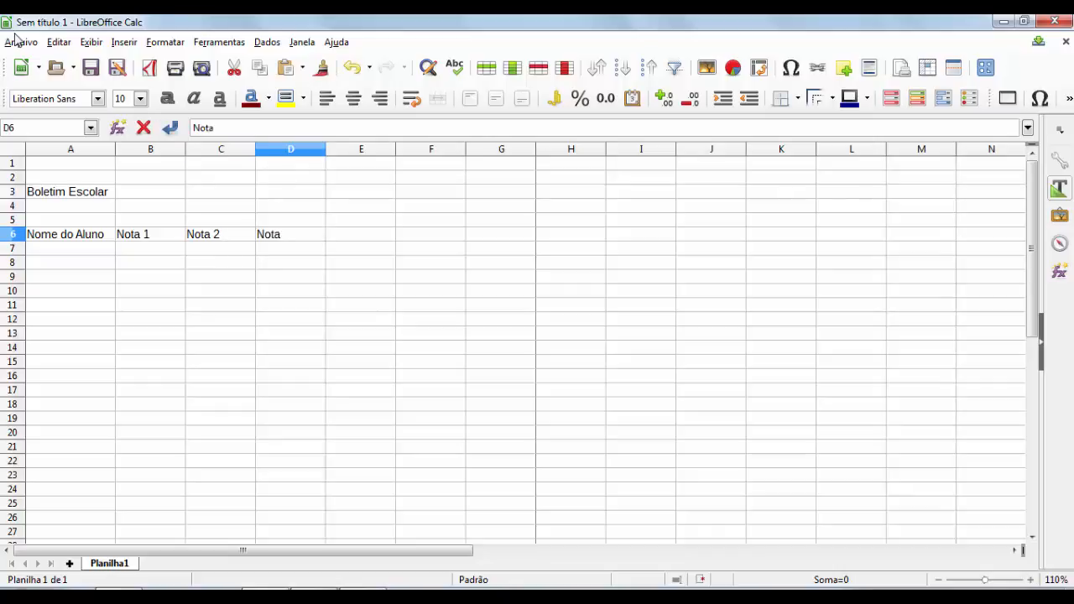
pyautogui.write(' 3')
pyautogui.press('Return')
pyautogui.press('Up')
pyautogui.press('Right')
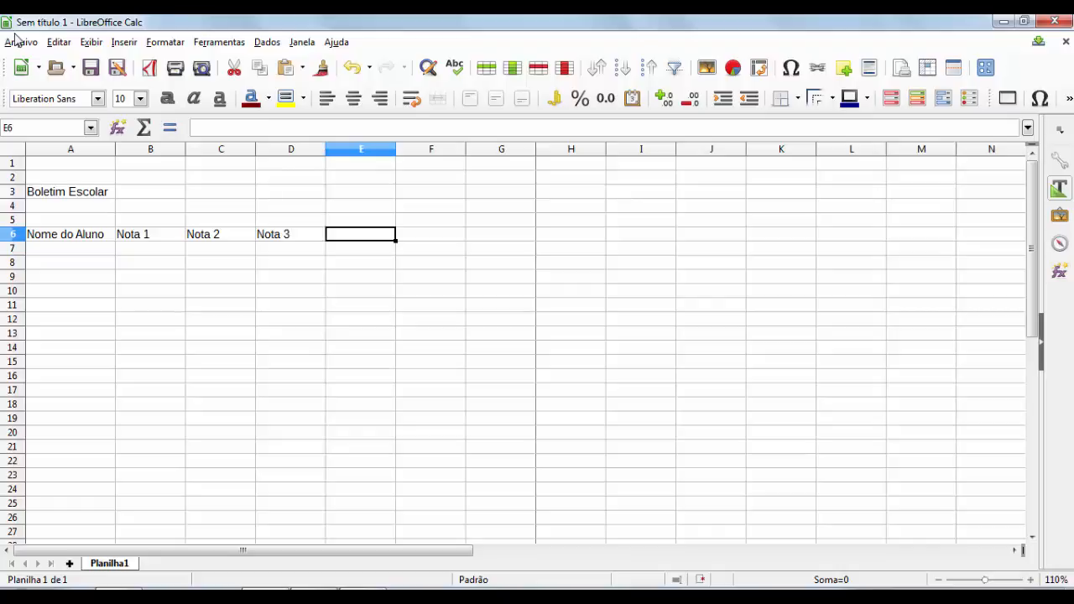
pyautogui.write('Nota')
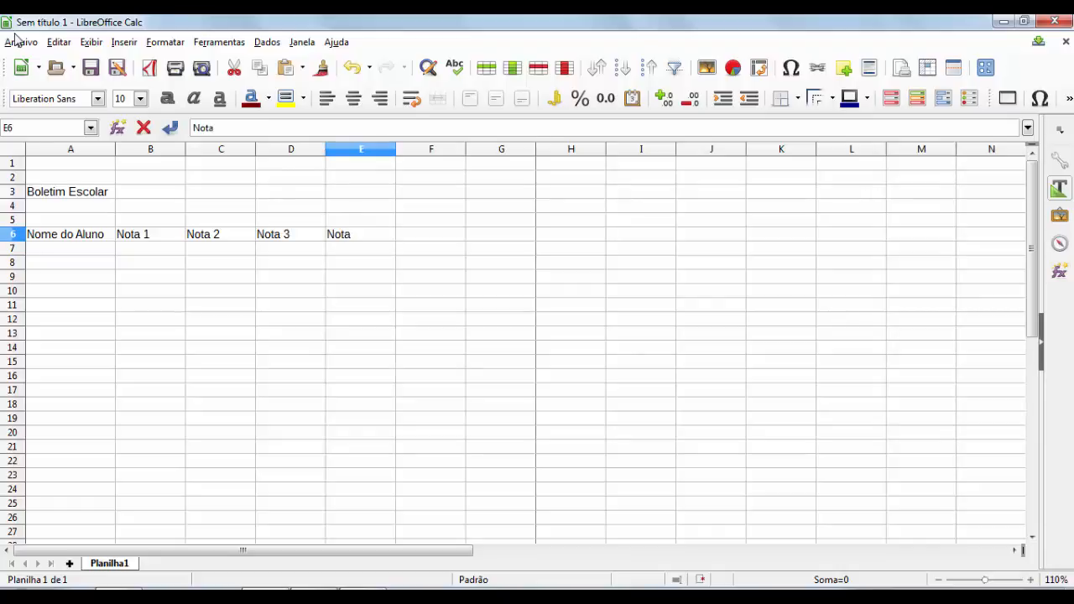
pyautogui.press('BackSpace')
pyautogui.press('BackSpace')
pyautogui.press('BackSpace')
pyautogui.press('BackSpace')
# Enter the heading "Média" in cell E6
pyautogui.write('Média')
pyautogui.press('Return')
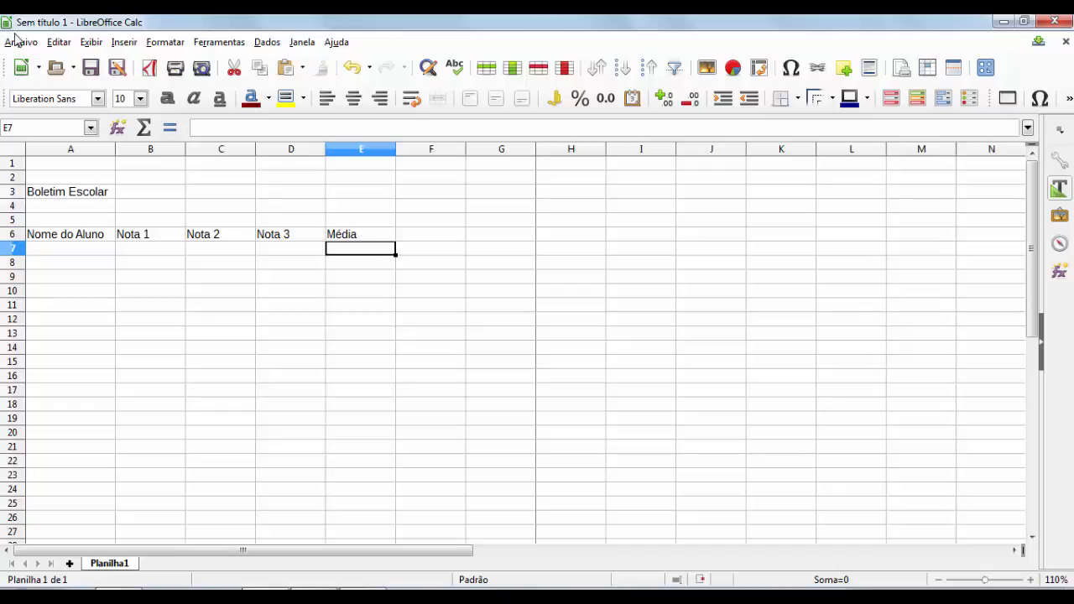
# Enter the full names of the first two students in cells A8 and A9
pyautogui.press('Down')
pyautogui.press('Left')
pyautogui.press('Left')
pyautogui.press('Left')
pyautogui.press('Left')
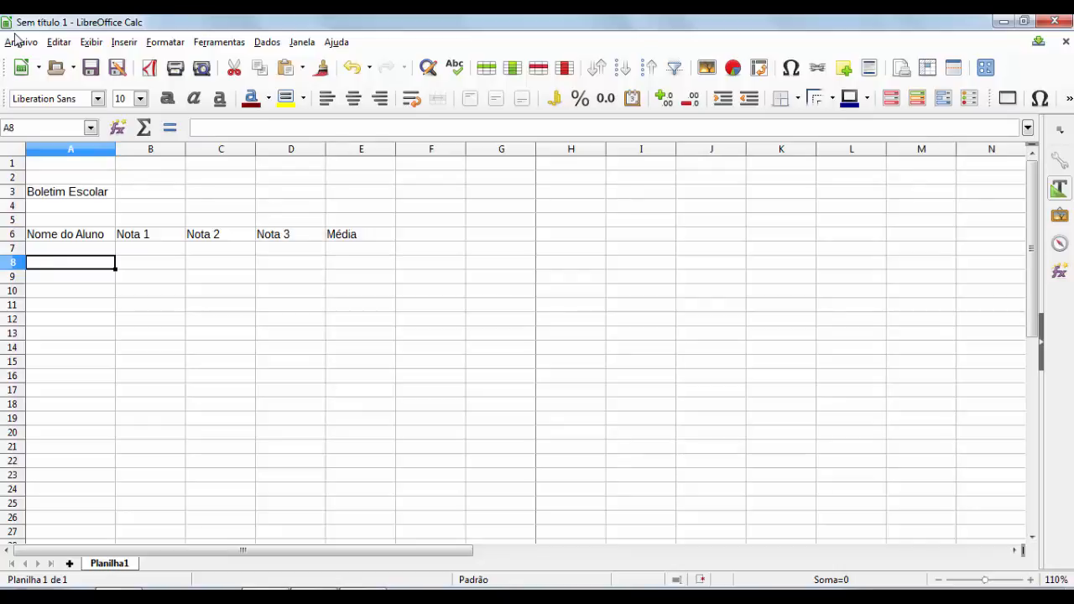
pyautogui.write('Adrian')
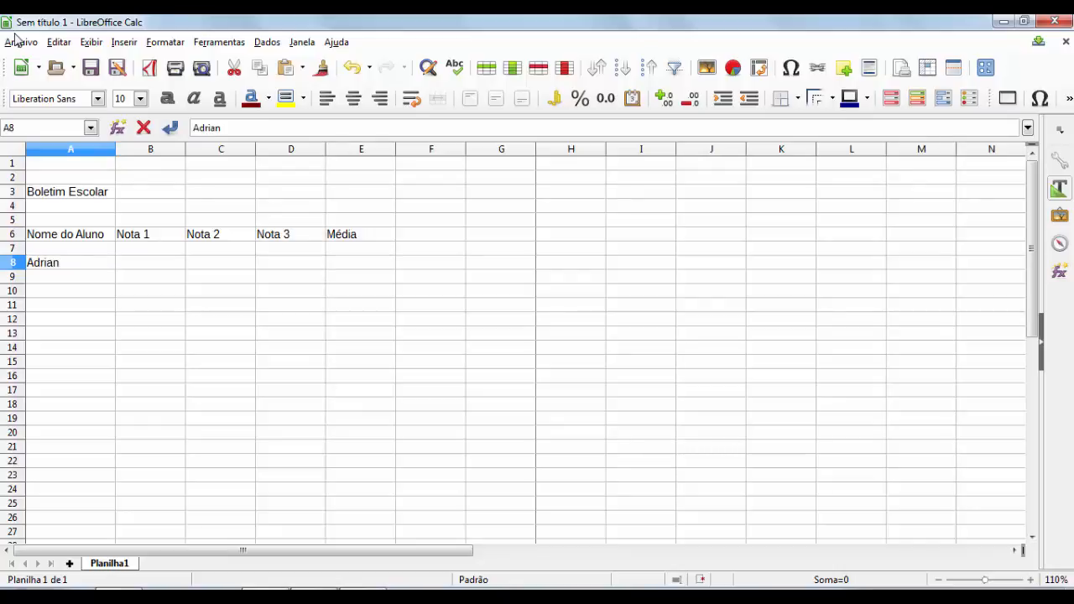
pyautogui.write('o Pontes')
pyautogui.press('Return')
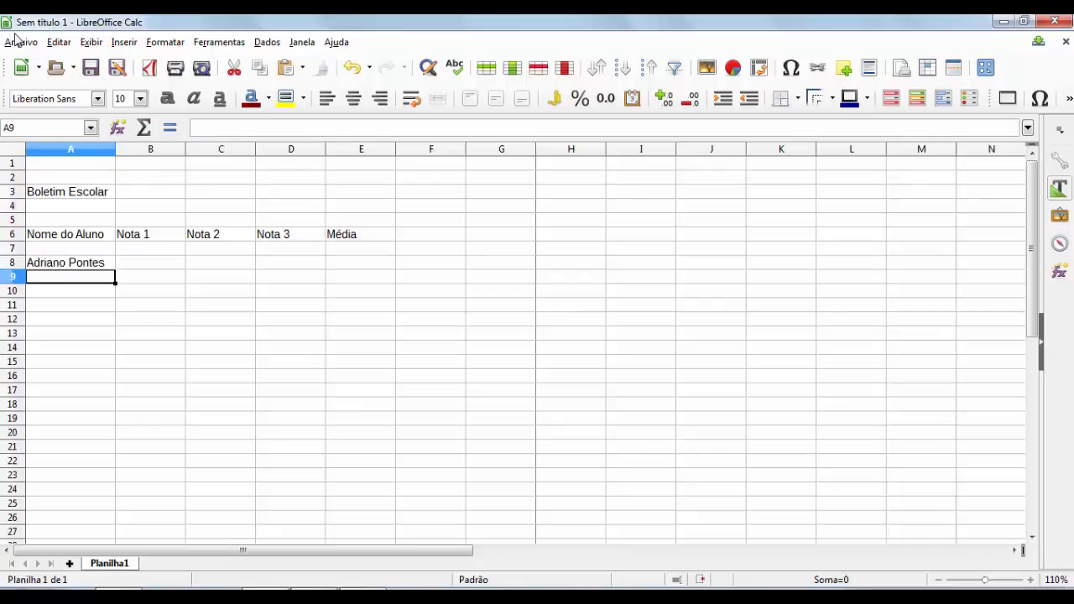
pyautogui.write('João')
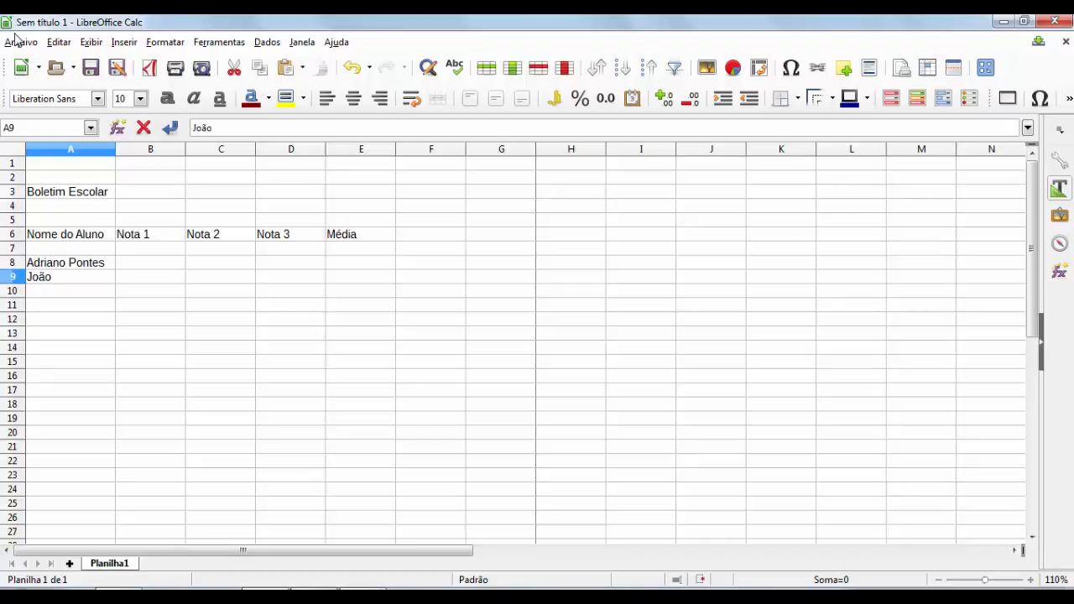
pyautogui.write(' Silva')
pyautogui.press('Return')
# Enter the full names of two more students in cells A10 and A11
pyautogui.write('Mar')
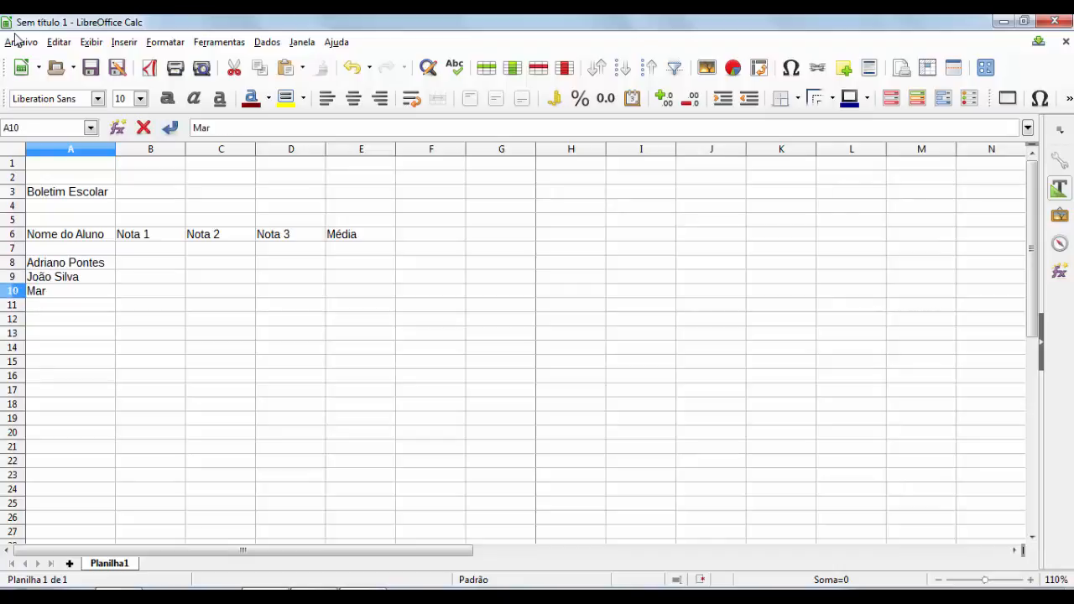
pyautogui.write('ia Alice')
pyautogui.press('Return')
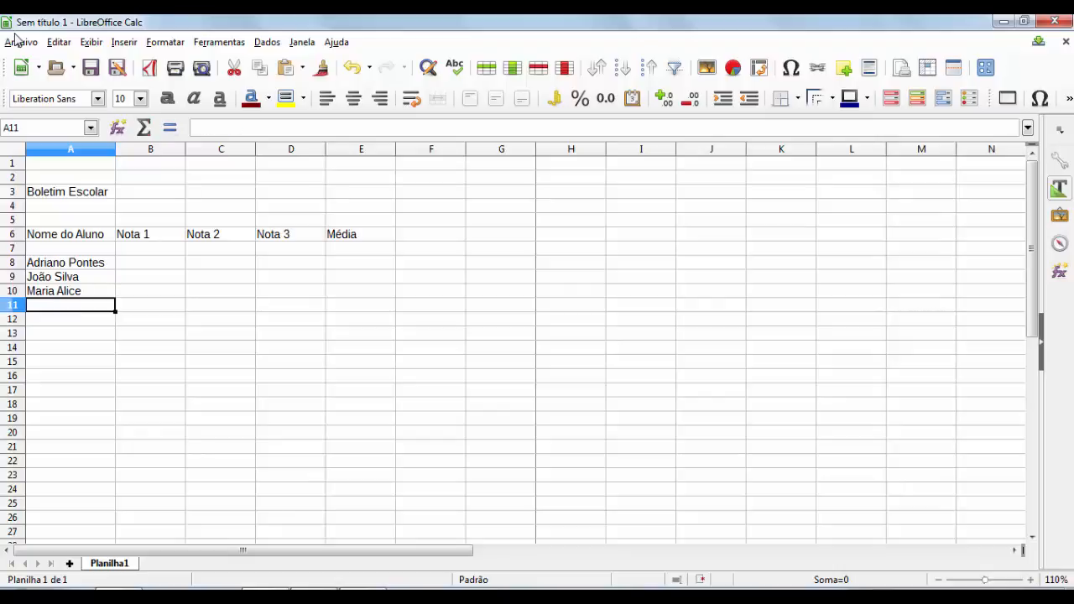
pyautogui.write('Bruno')
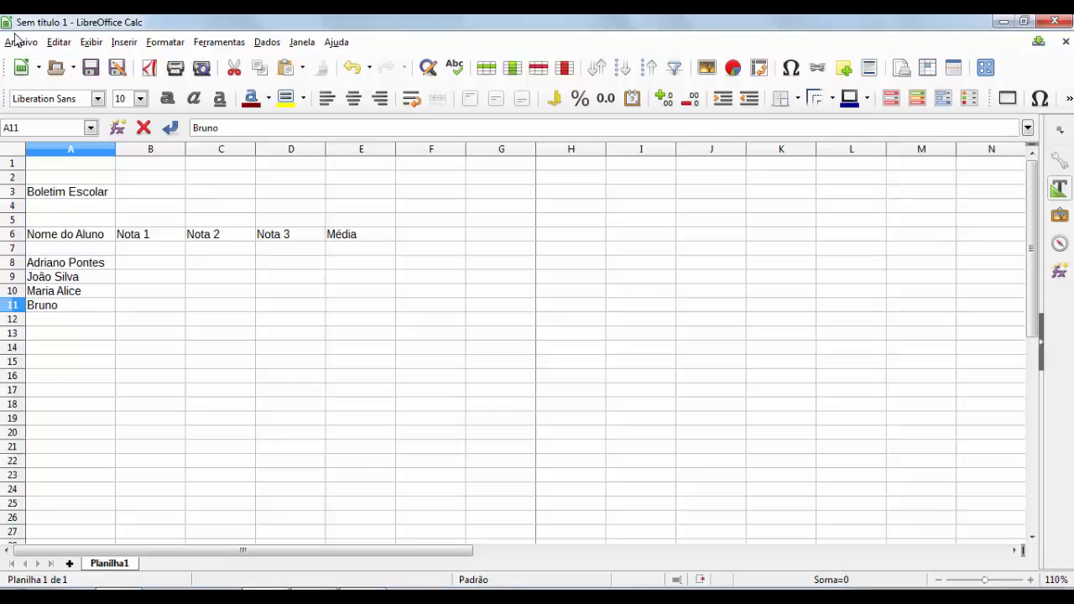
pyautogui.write(' Silva')
pyautogui.press('Return')
# Fill in the Nota 1 grades 2, 2,3, 4,6 and 7,6 in cells B8 to B11
pyautogui.press('Up')
pyautogui.press('Up')
pyautogui.press('Up')
pyautogui.press('Up')
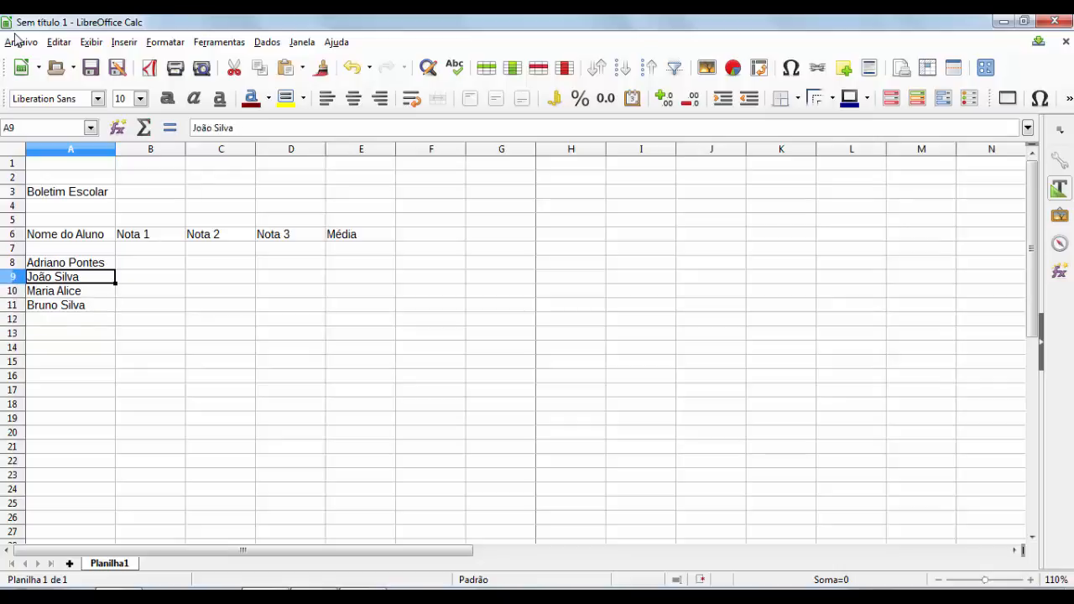
pyautogui.press('Right')
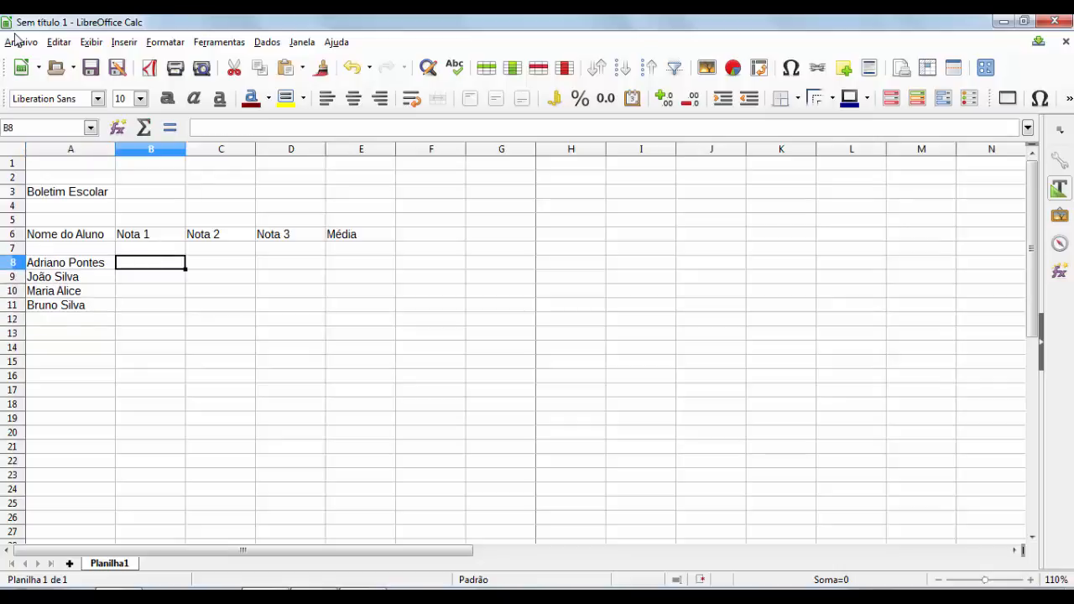
pyautogui.write('2')
pyautogui.press('Return')
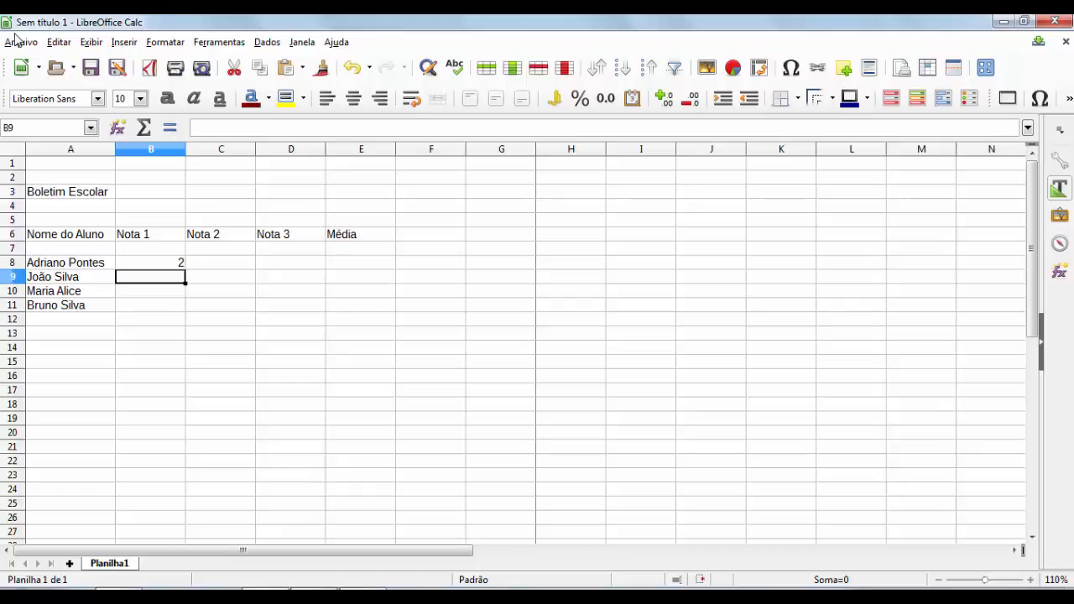
pyautogui.write('2,3')
pyautogui.press('Return')
pyautogui.write('4,6')
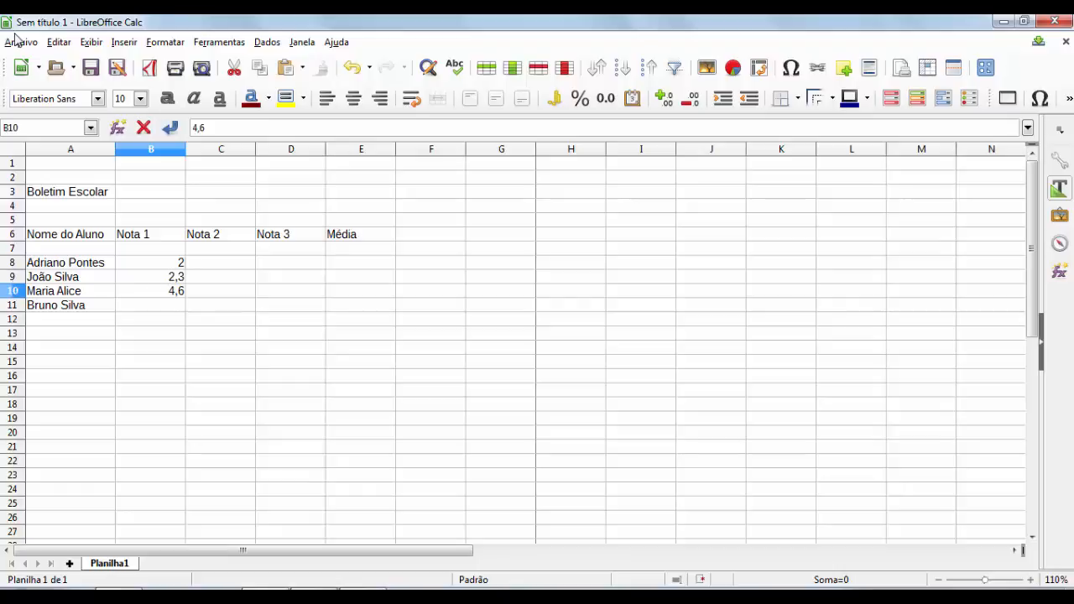
pyautogui.press('Return')
pyautogui.write('7,6')
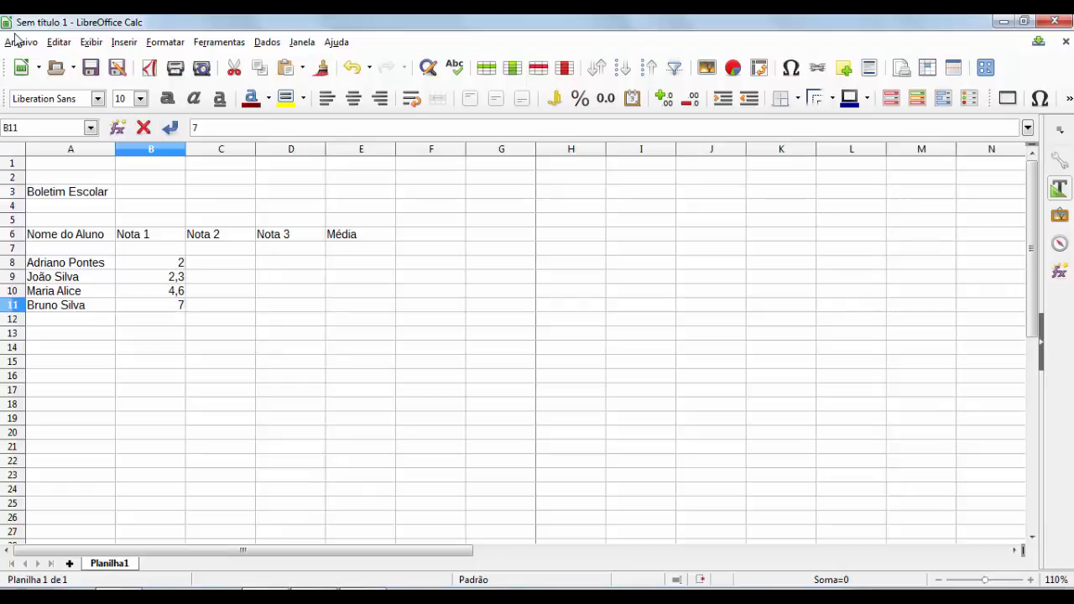
pyautogui.press('Tab')
# Fill in the Nota 2 grades 7, 3,2, 6,3 and 7,1 in cells C8 to C11
pyautogui.press('Up')
pyautogui.press('Up')
pyautogui.press('Up')
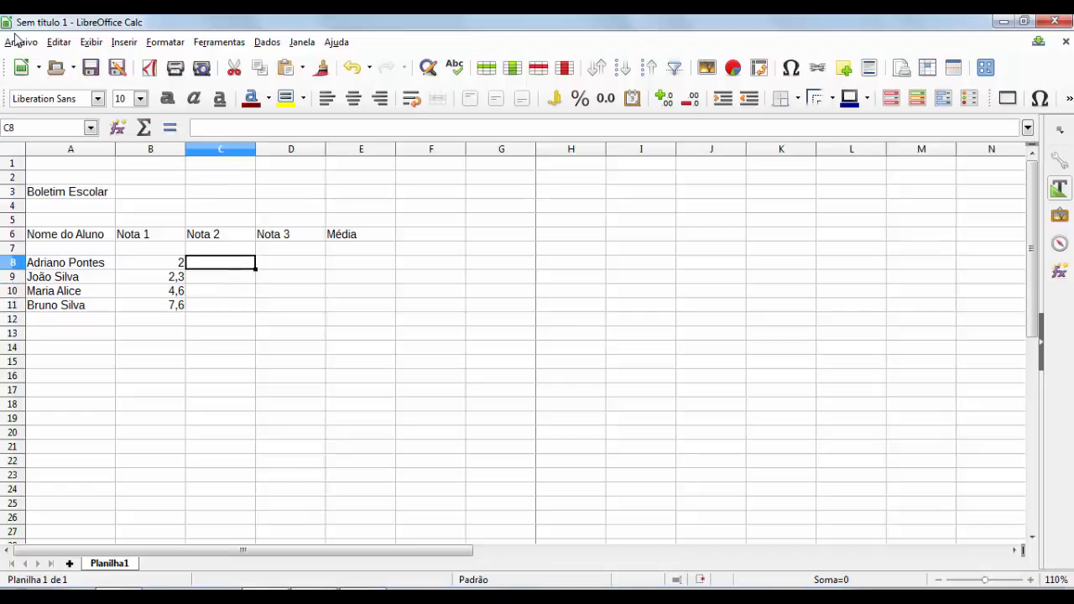
pyautogui.write('7')
pyautogui.press('Return')
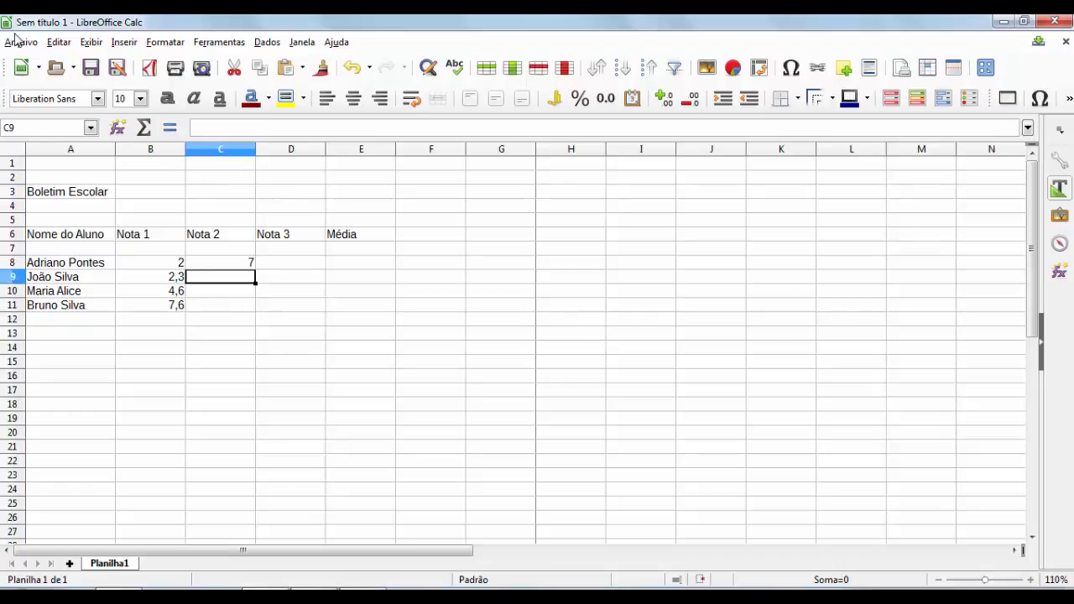
pyautogui.write('3,2')
pyautogui.press('Return')
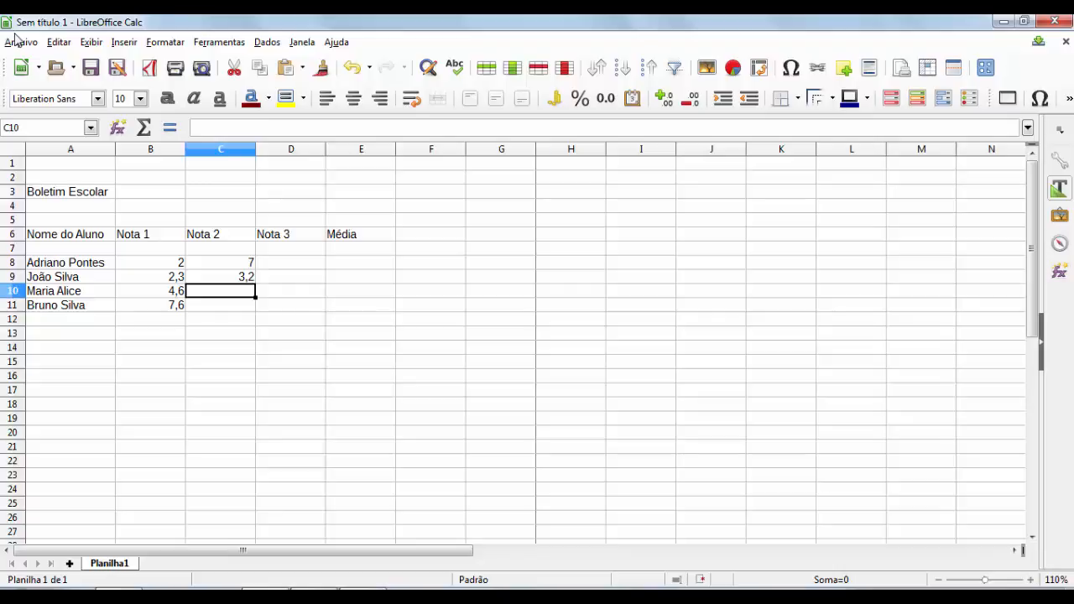
pyautogui.write('6,3')
pyautogui.press('Return')
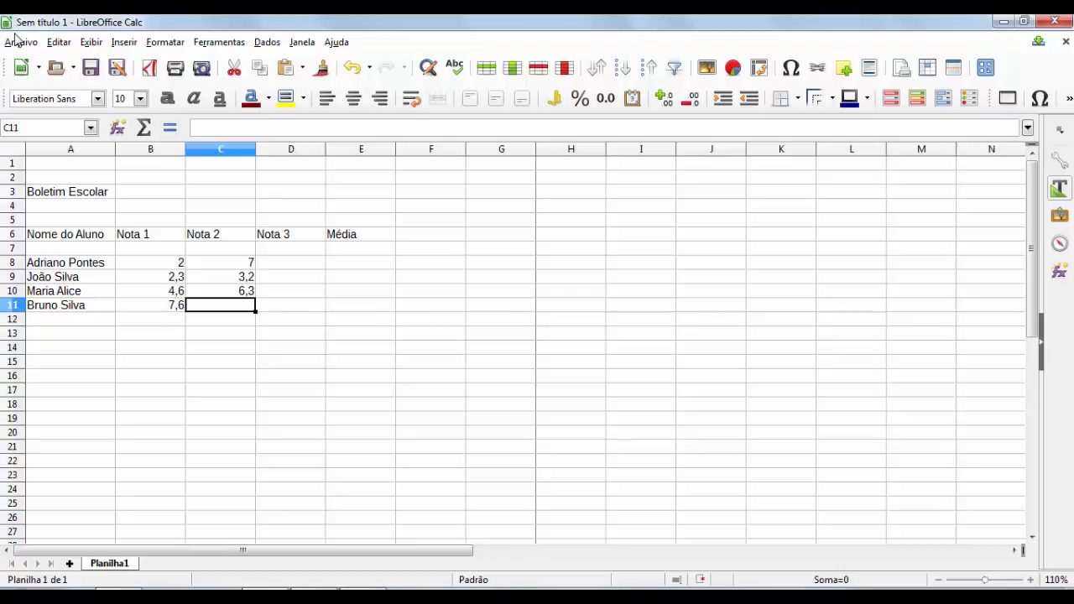
pyautogui.write('7,1')
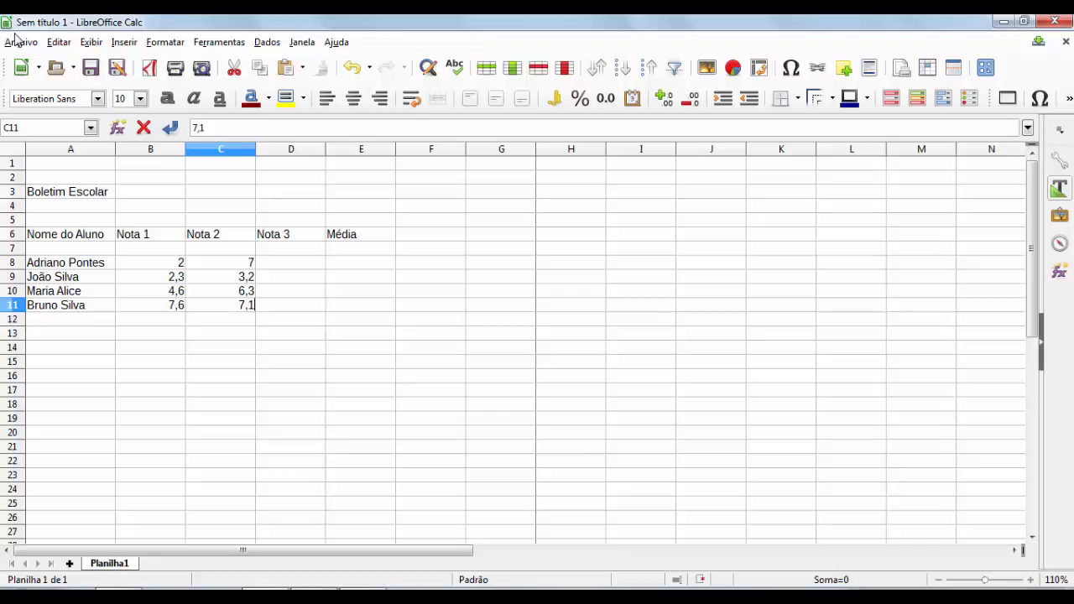
# Fill in the Nota 3 grades 8, 8, 2,3 and 1 in cells D8 to D11
pyautogui.press('Tab')
pyautogui.write('1')
pyautogui.press('Up')
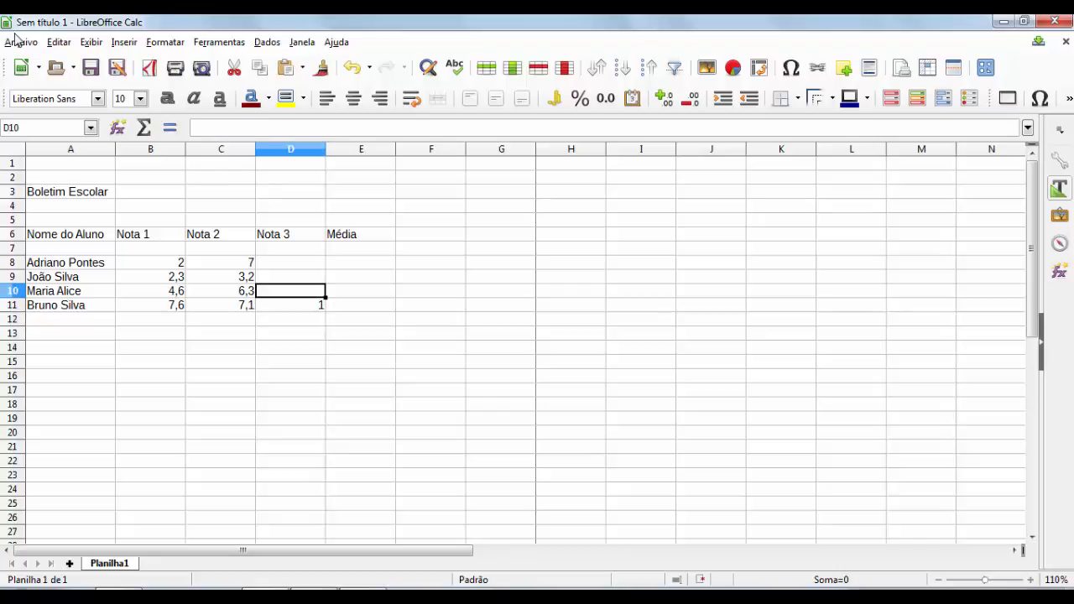
pyautogui.write('2,3')
pyautogui.press('Up')
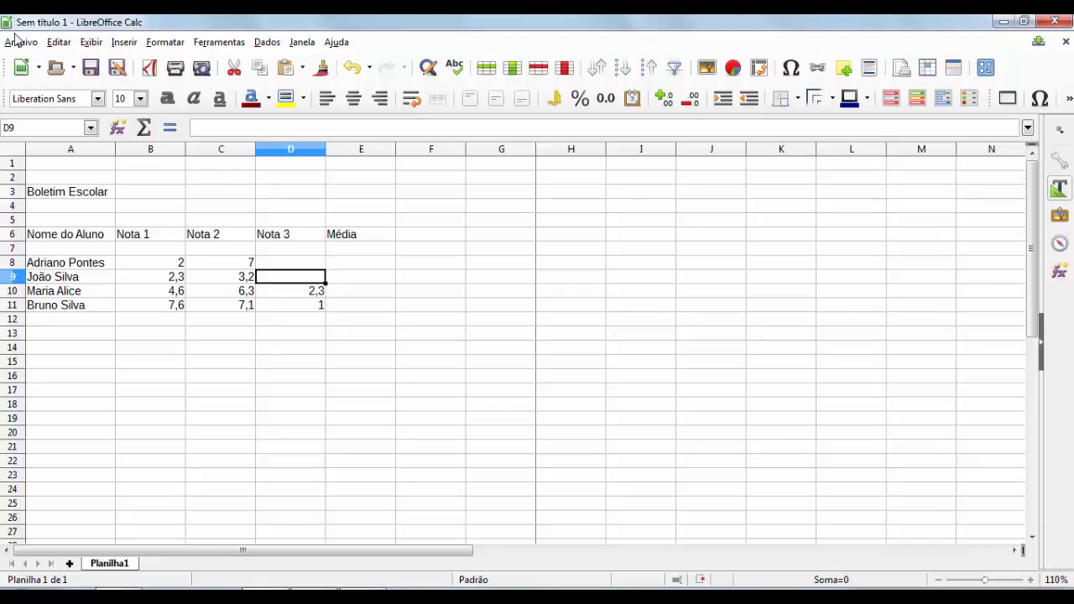
pyautogui.write('8')
pyautogui.press('Up')
pyautogui.write('8')
pyautogui.press('Return')
# Format the headings in A6:E6 as centered, bold, size 13 text and fit column A's width to its content
pyautogui.moveTo(71, 235); pyautogui.dragTo(361, 234)
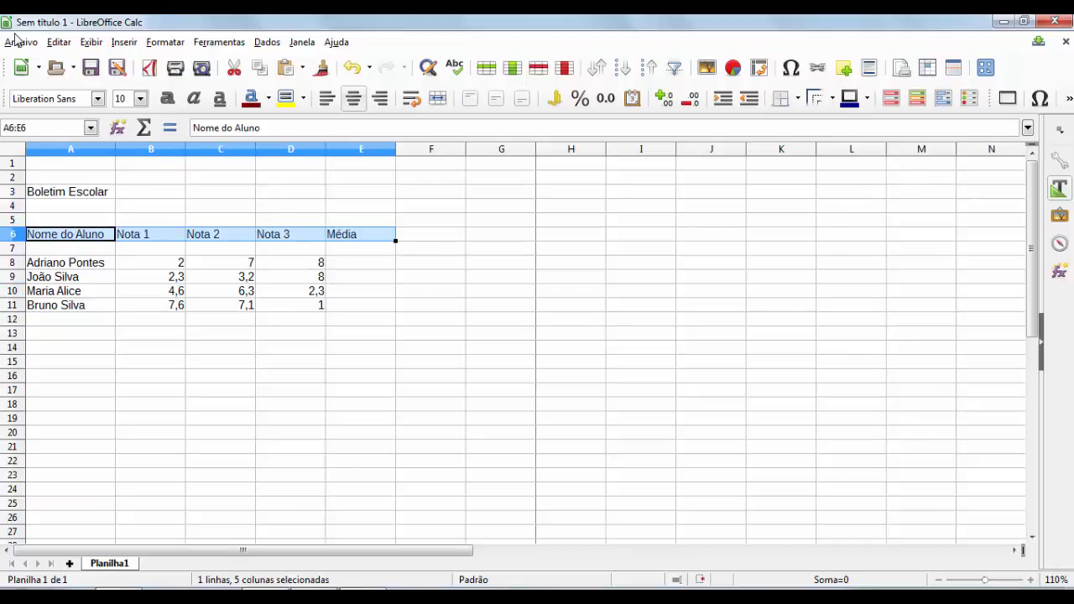
pyautogui.click(354, 98)
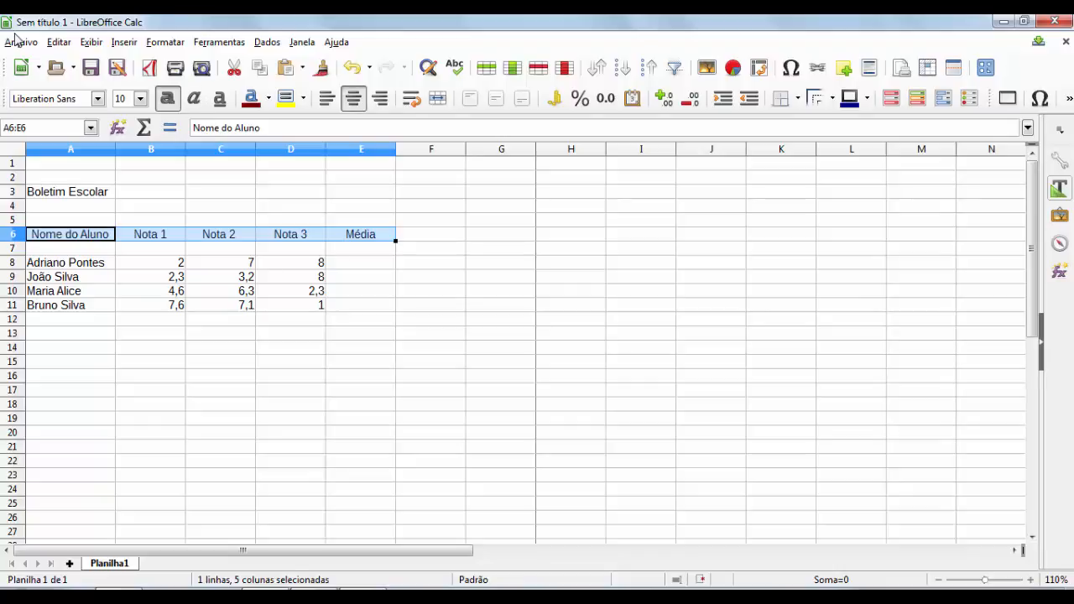
pyautogui.click(167, 99)
pyautogui.click(140, 98)
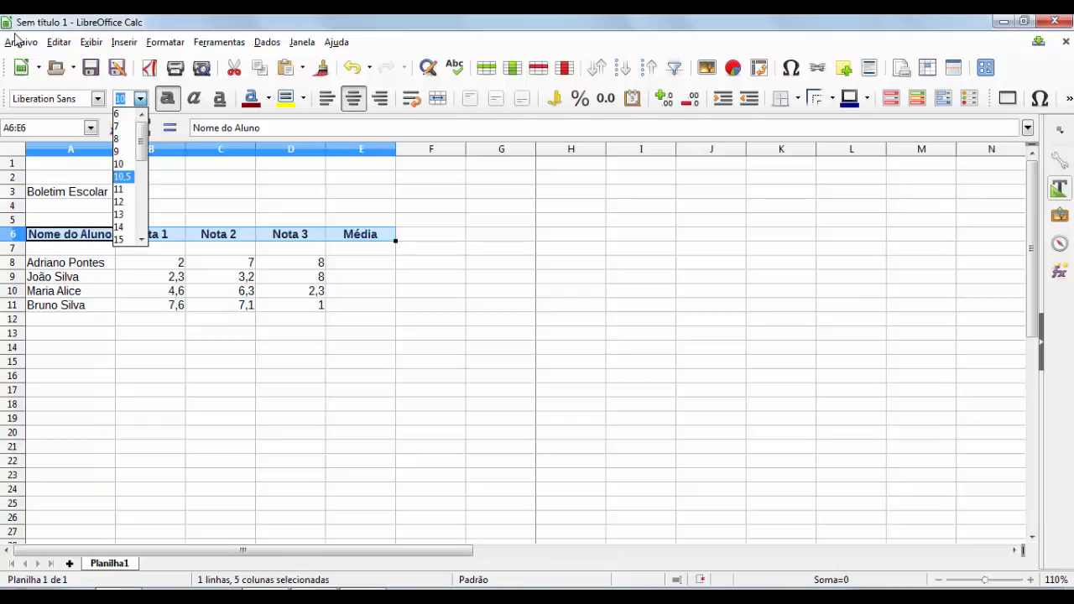
pyautogui.click(124, 215)
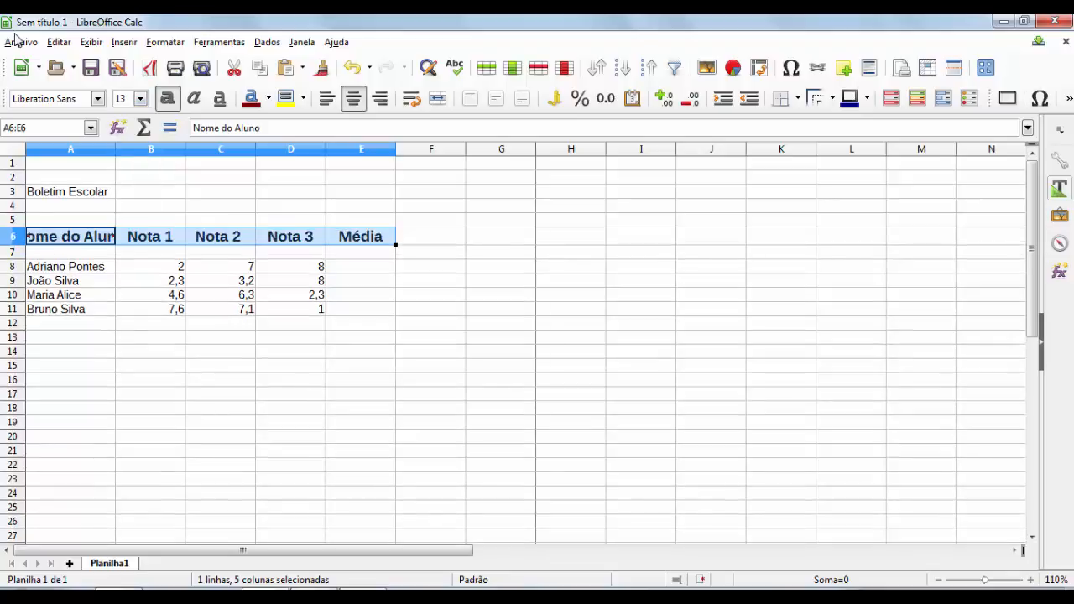
pyautogui.doubleClick(115, 150)
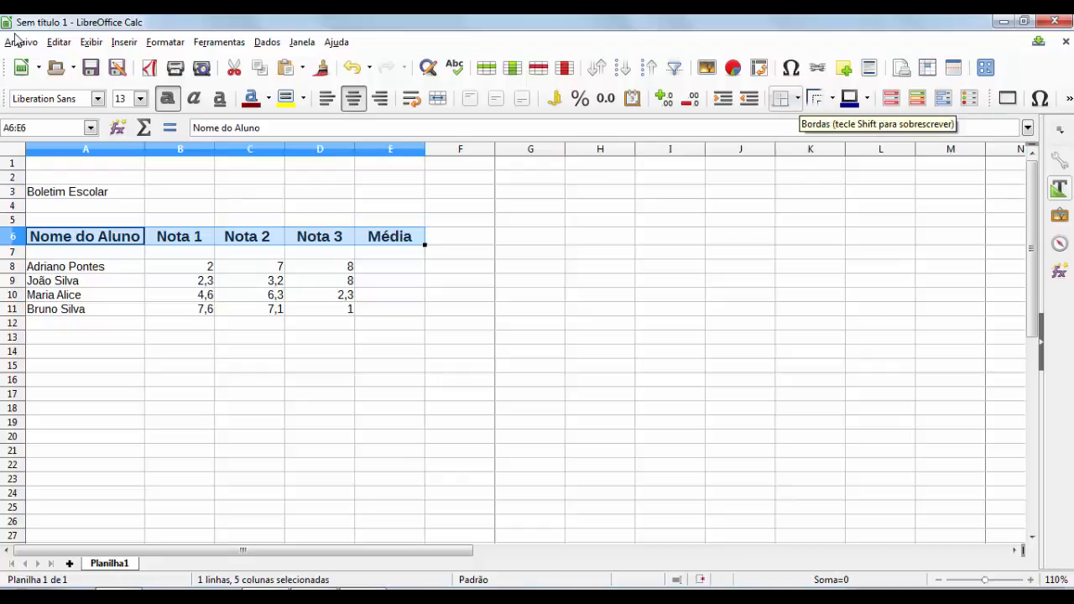
# Apply outer and inner borders to every cell of the heading row A6:E6 and the student rows A8:E11
pyautogui.click(797, 98)
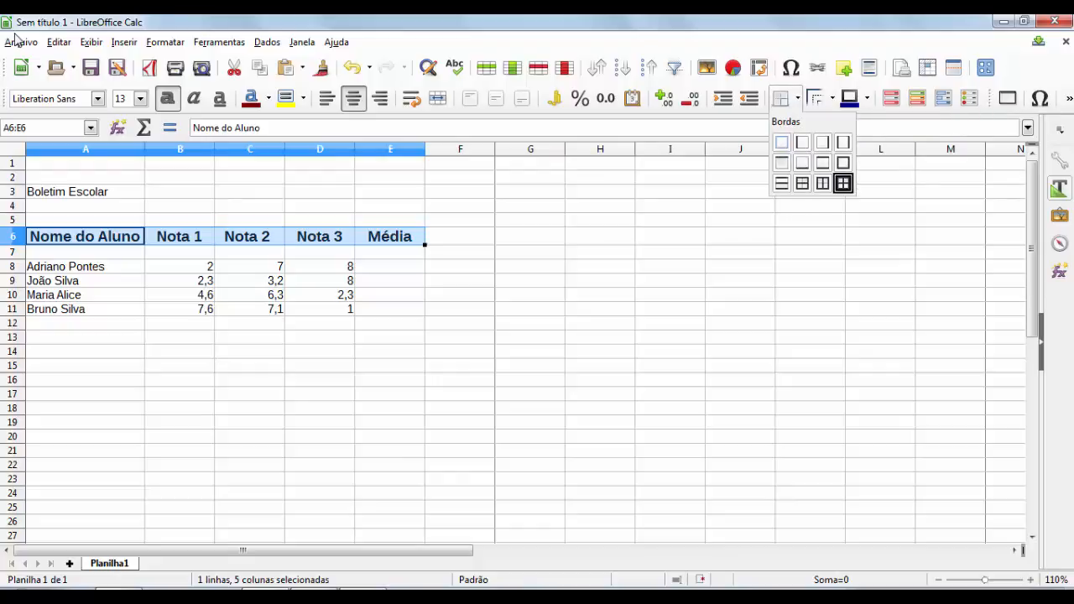
pyautogui.click(843, 183)
pyautogui.click(460, 253)
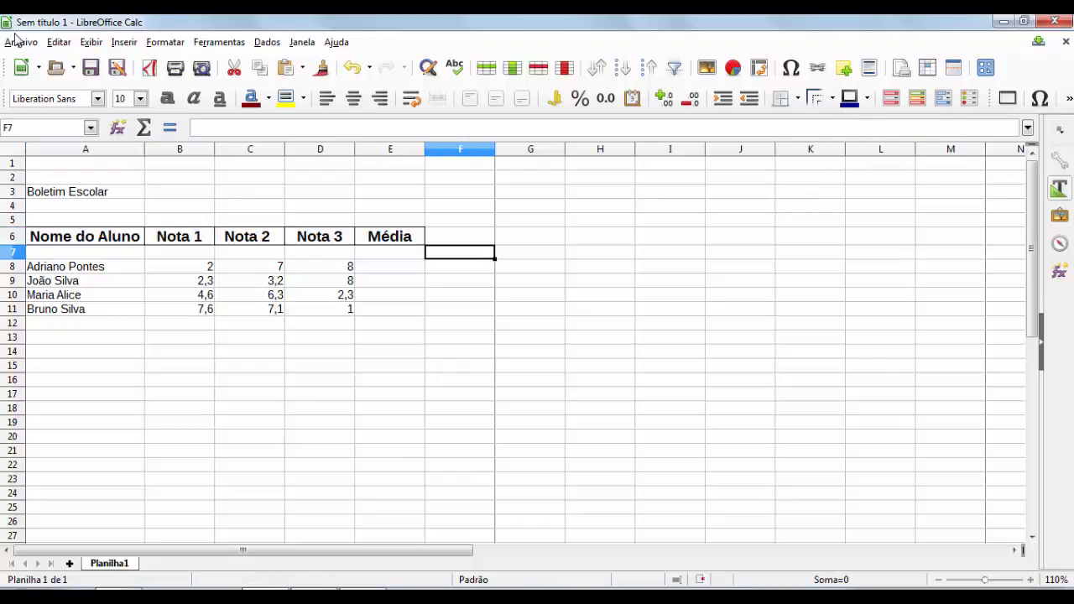
pyautogui.moveTo(67, 266)
pyautogui.mouseDown()
pyautogui.moveTo(250, 280)
pyautogui.moveTo(390, 308)
pyautogui.mouseUp()
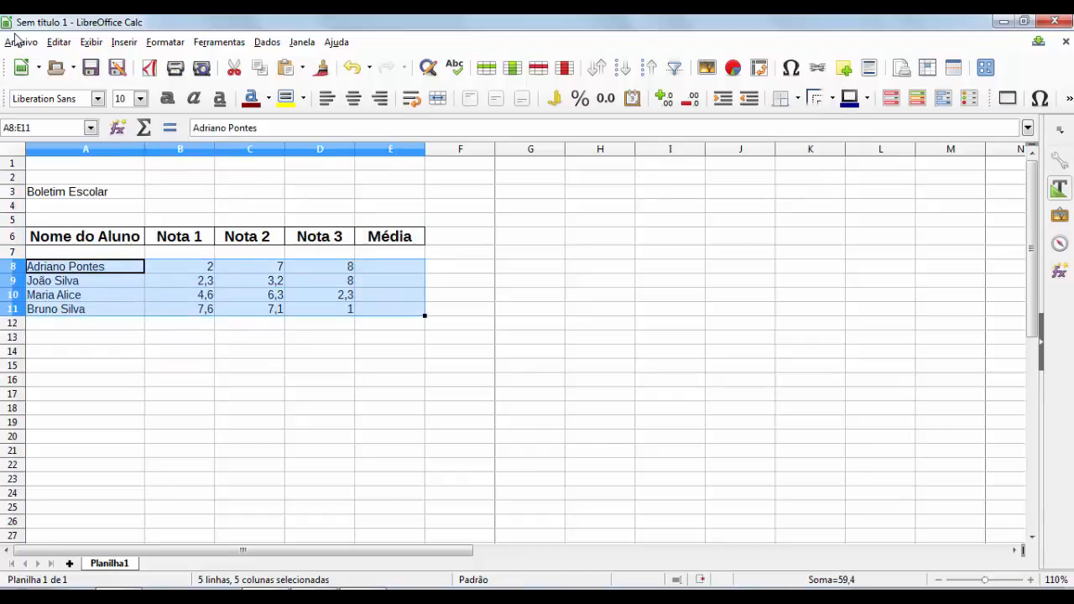
pyautogui.click(782, 98)
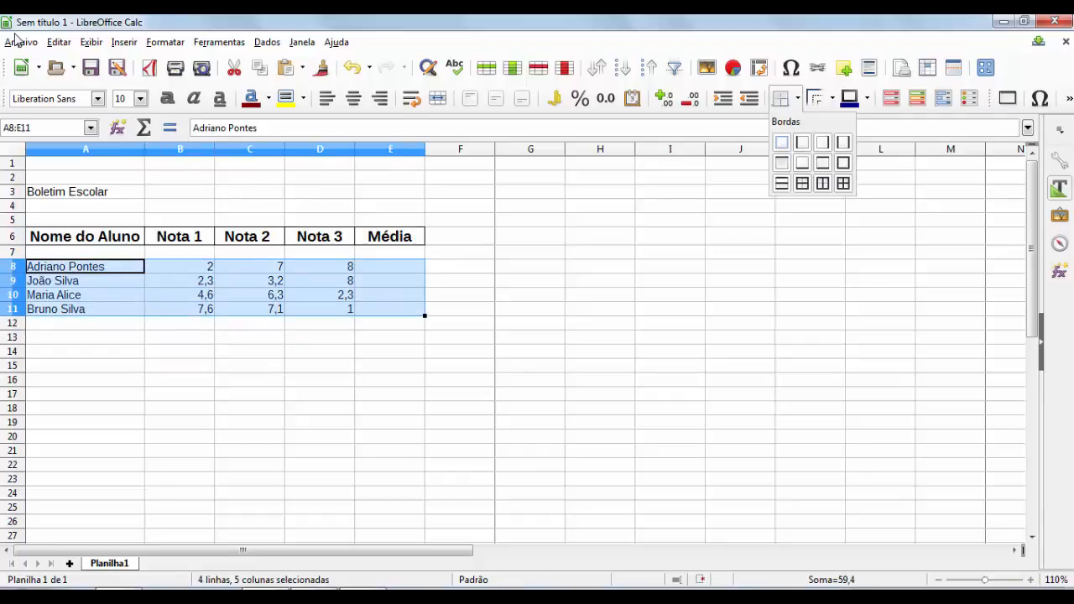
pyautogui.click(843, 183)
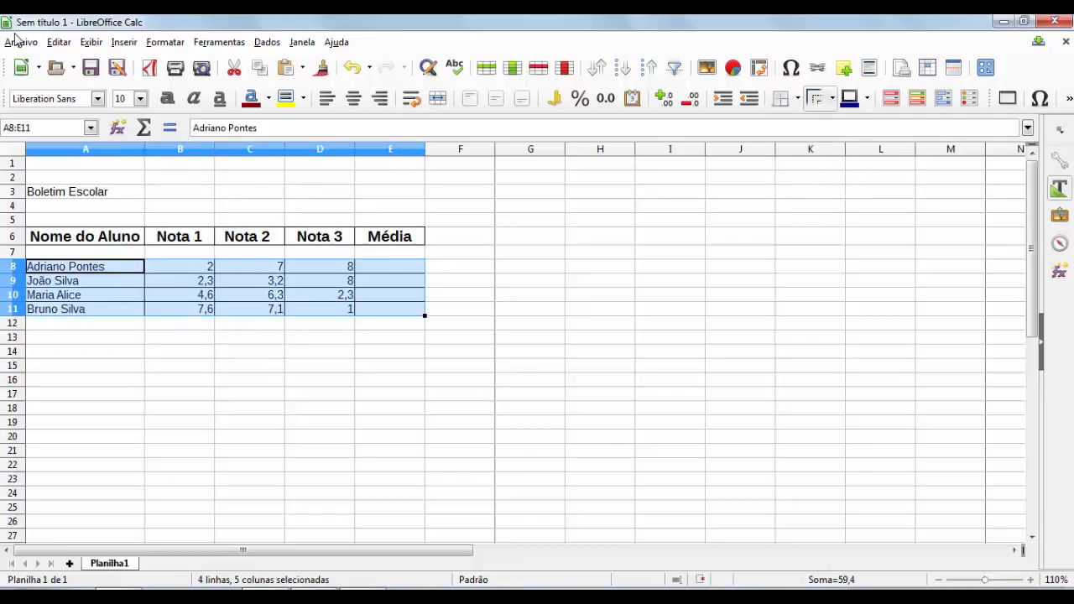
pyautogui.click(818, 98)
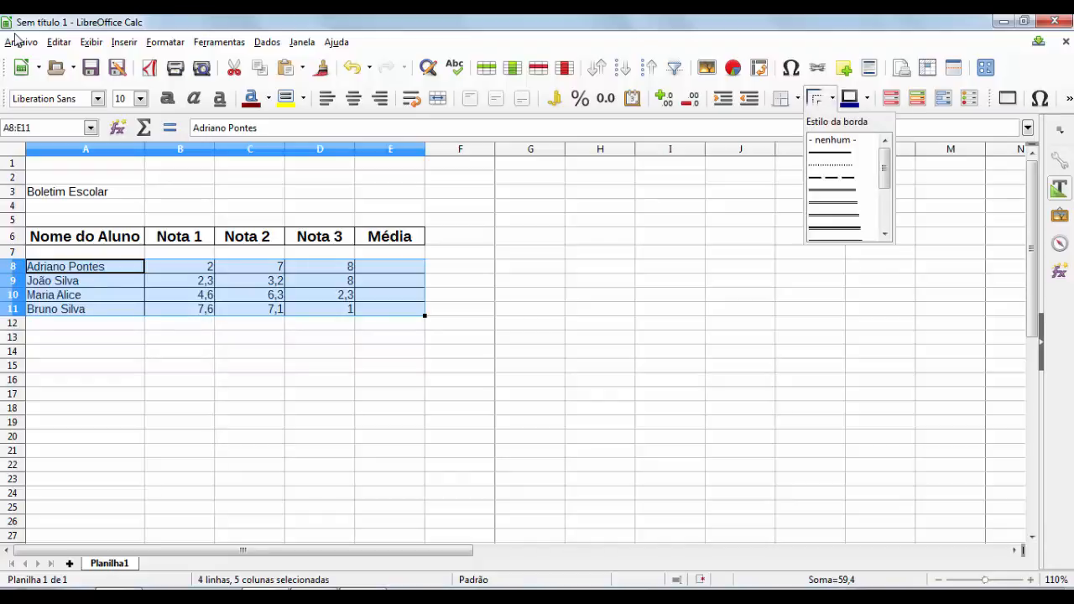
pyautogui.moveTo(884, 169)
pyautogui.mouseDown()
pyautogui.moveTo(884, 207)
pyautogui.moveTo(884, 167)
pyautogui.mouseUp()
pyautogui.press('Escape')
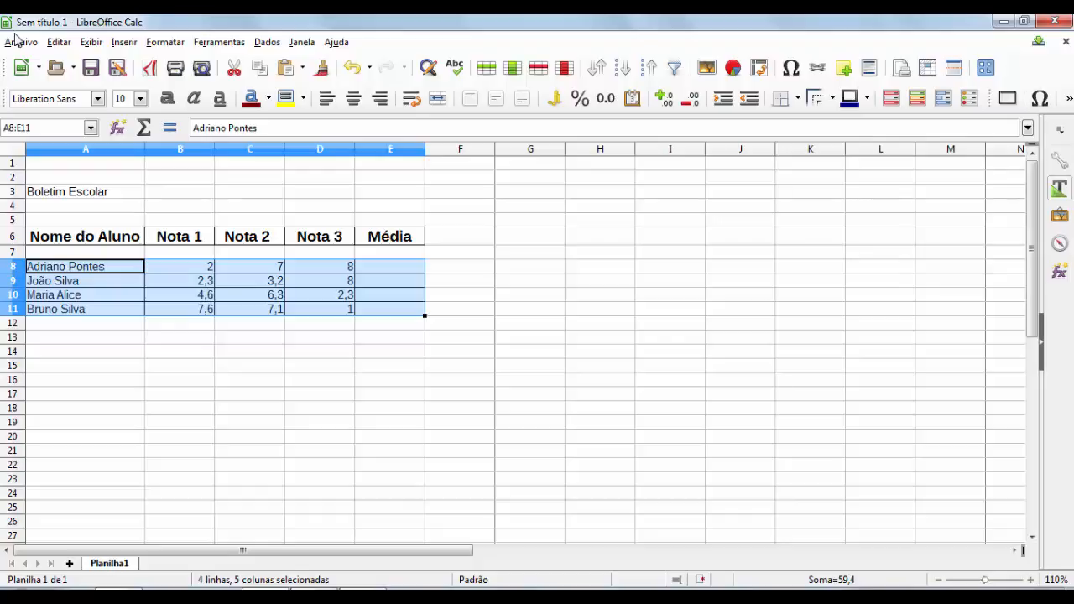
pyautogui.click(320, 351)
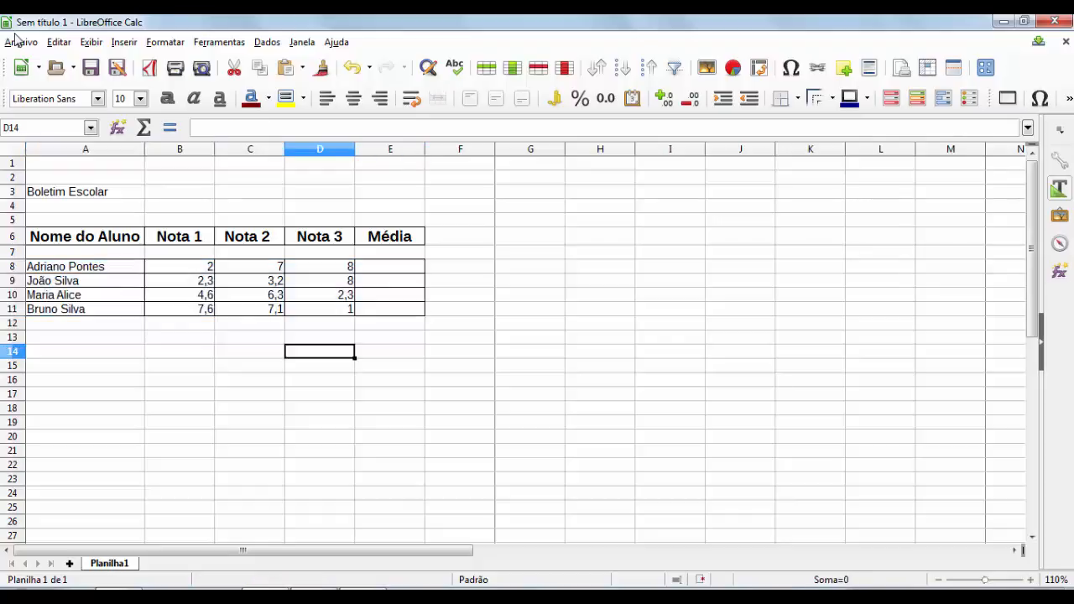
# Set the font size of the title "Boletim Escolar" in cell A3 to 20
pyautogui.click(84, 192)
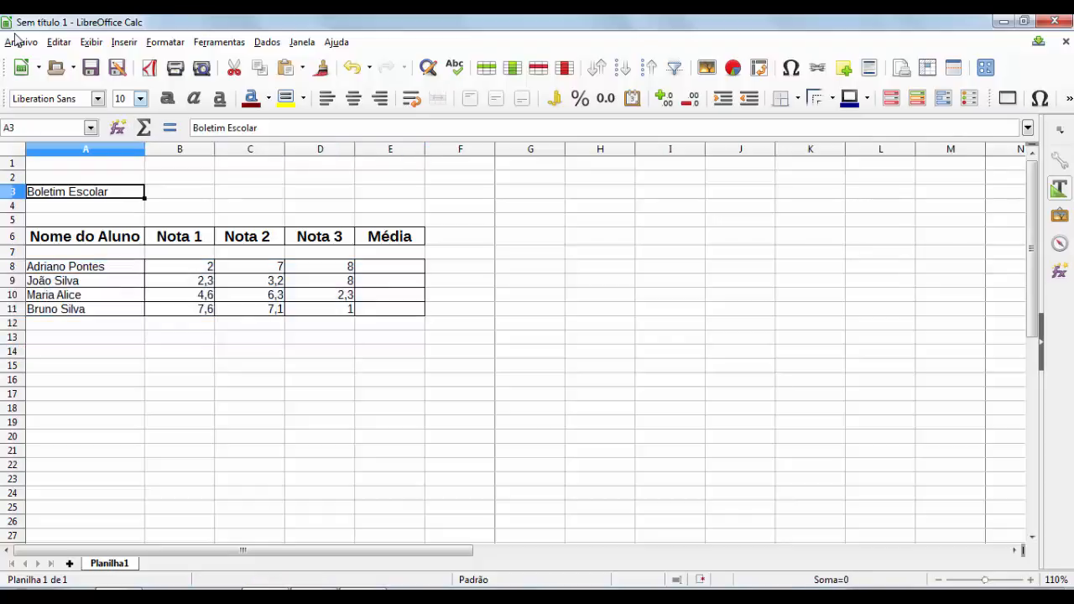
pyautogui.click(141, 99)
pyautogui.click(140, 240)
pyautogui.click(141, 240)
pyautogui.click(141, 240)
pyautogui.click(141, 240)
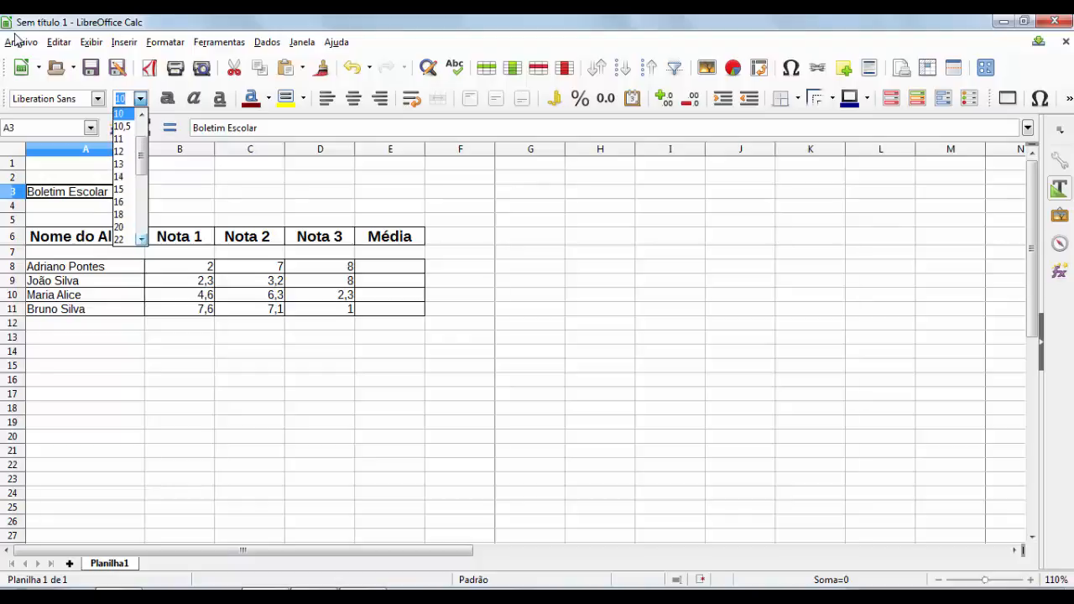
pyautogui.click(120, 226)
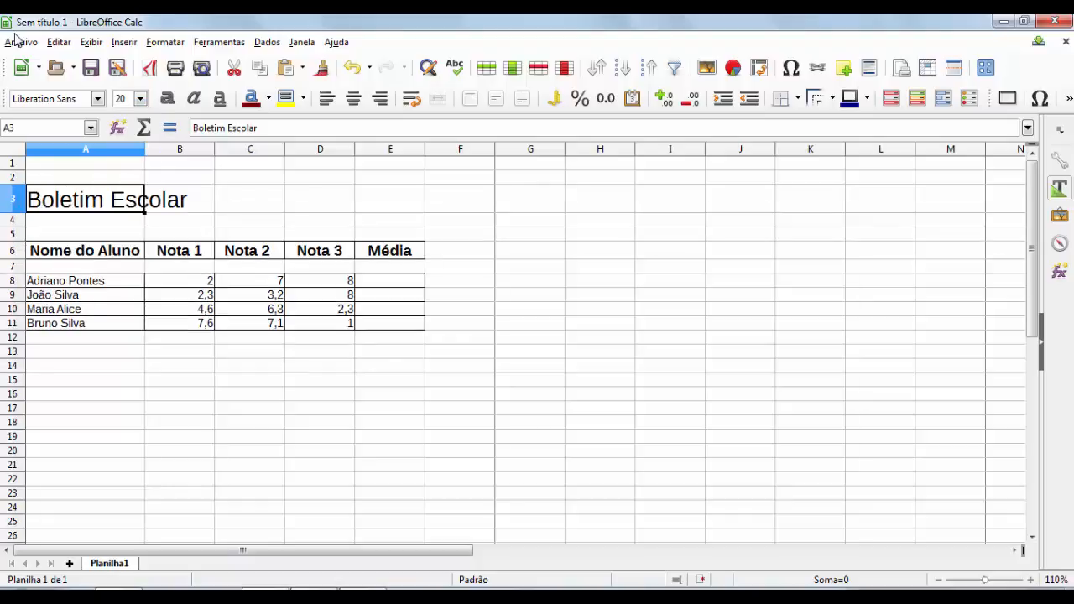
# Change the font color of the title in cell A3 to blue
pyautogui.moveTo(85, 199); pyautogui.dragTo(179, 199)
pyautogui.click(179, 199)
pyautogui.click(86, 199)
pyautogui.click(269, 98)
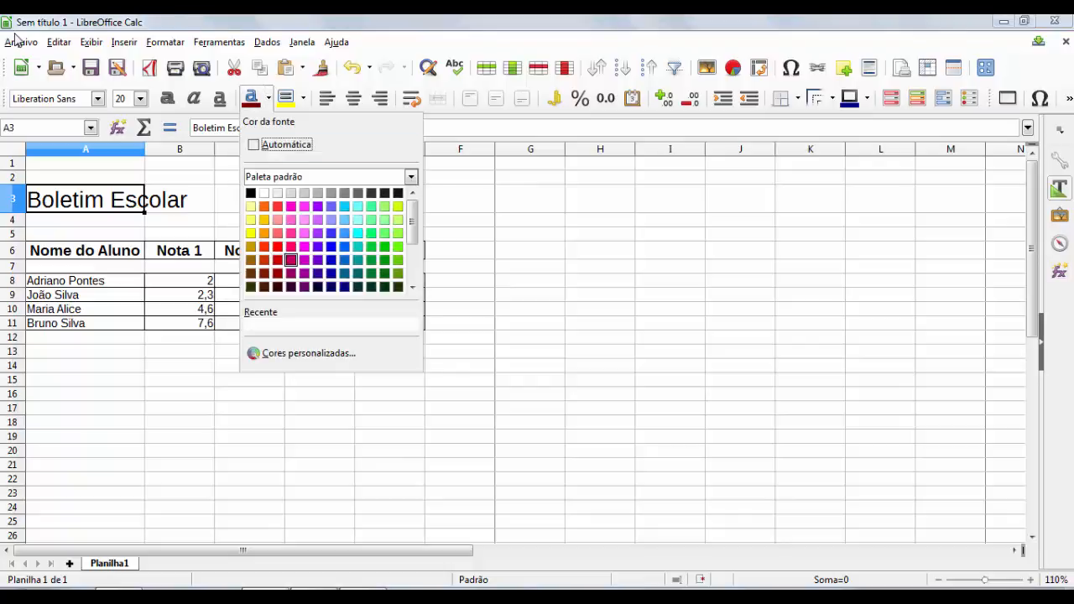
pyautogui.click(330, 245)
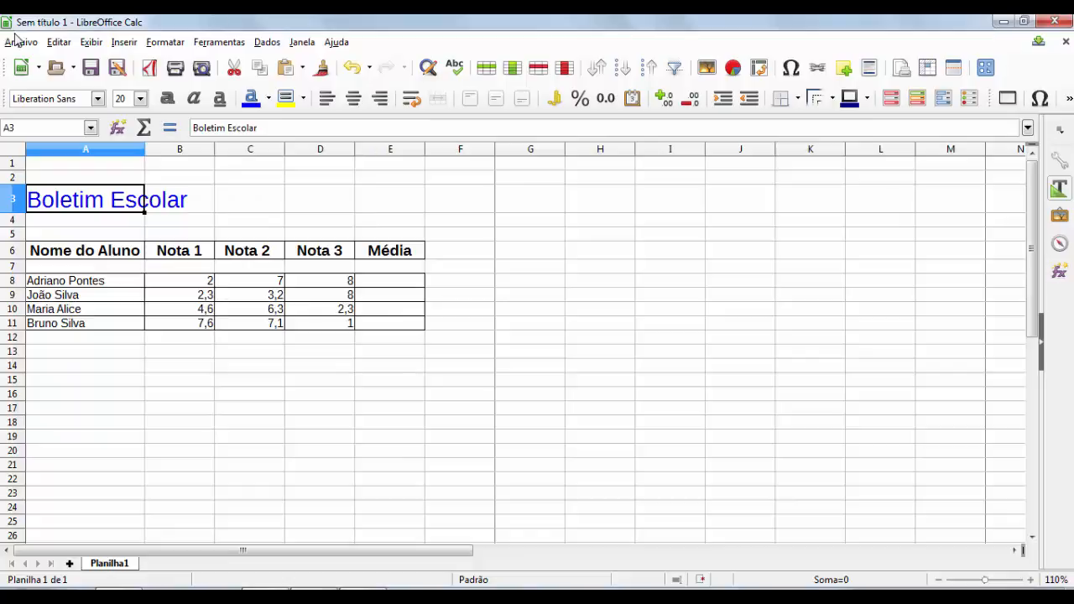
pyautogui.click(249, 199)
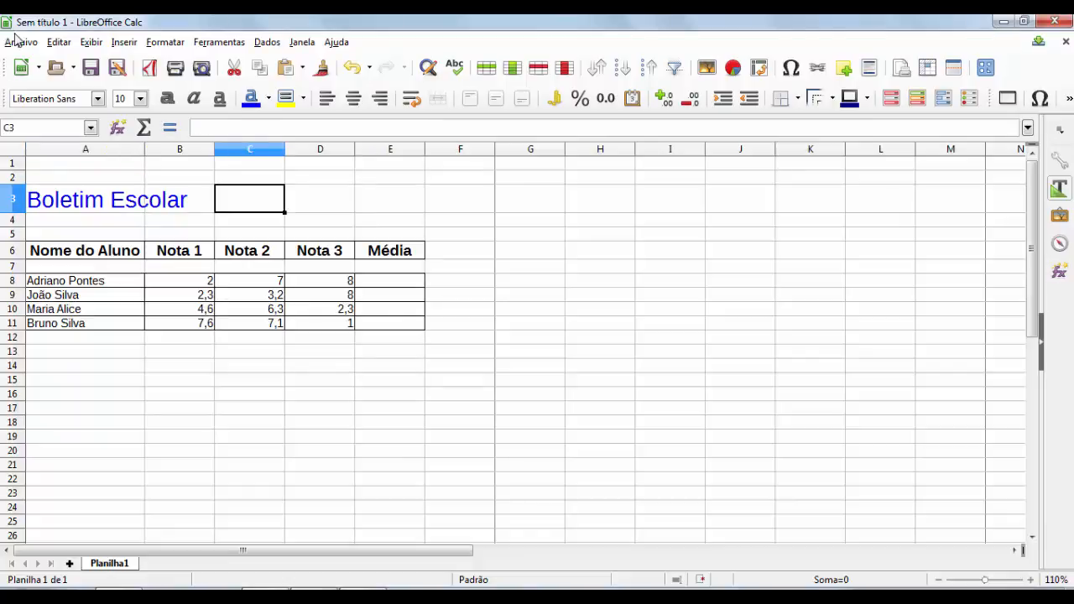
pyautogui.press('Left')
pyautogui.press('Left')
pyautogui.press('Right')
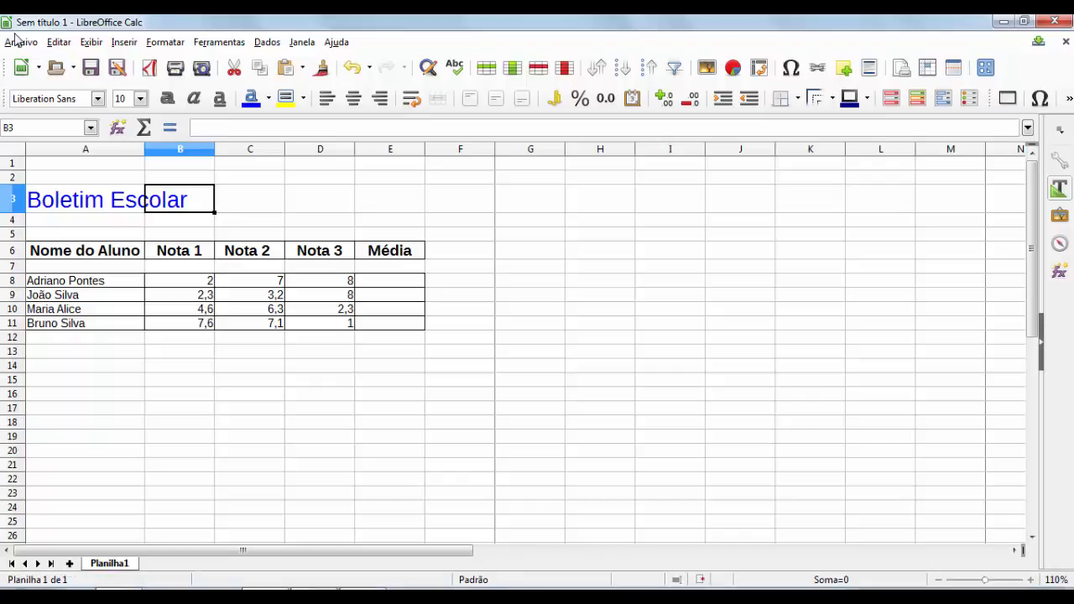
# Merge and center cells A3:B3 holding the title "Boletim Escolar", dismissing the Windows color scheme dialog
pyautogui.press('Left')
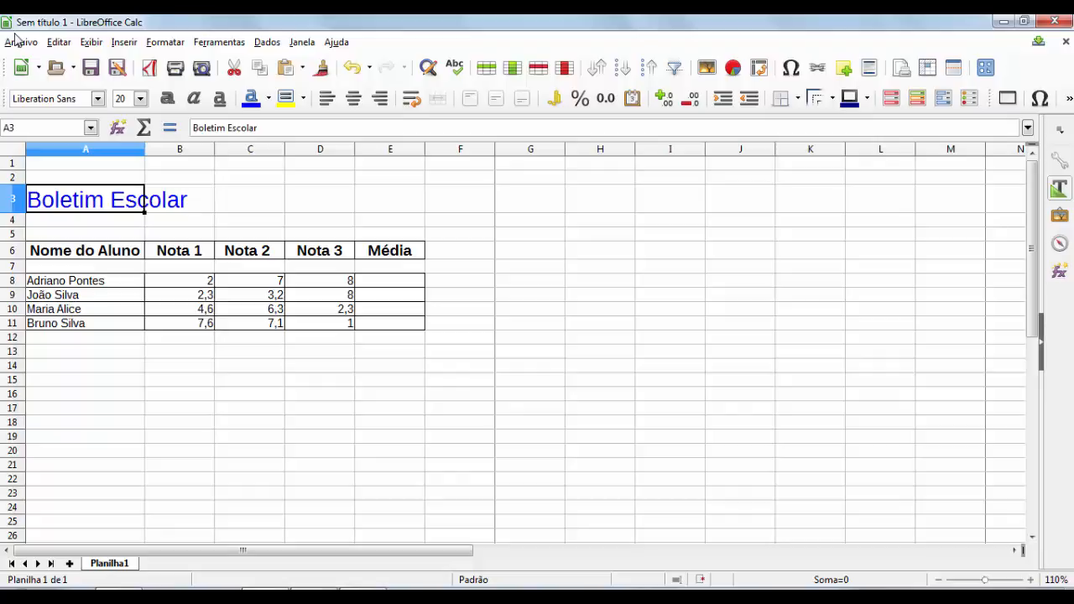
pyautogui.hotkey('shift', 'Right')
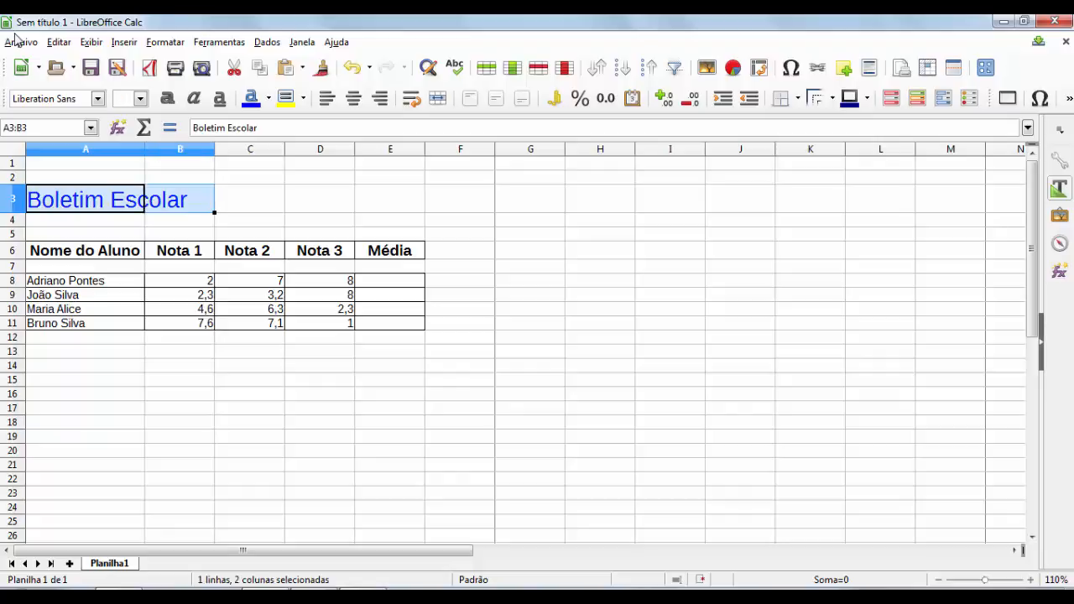
pyautogui.press('Down')
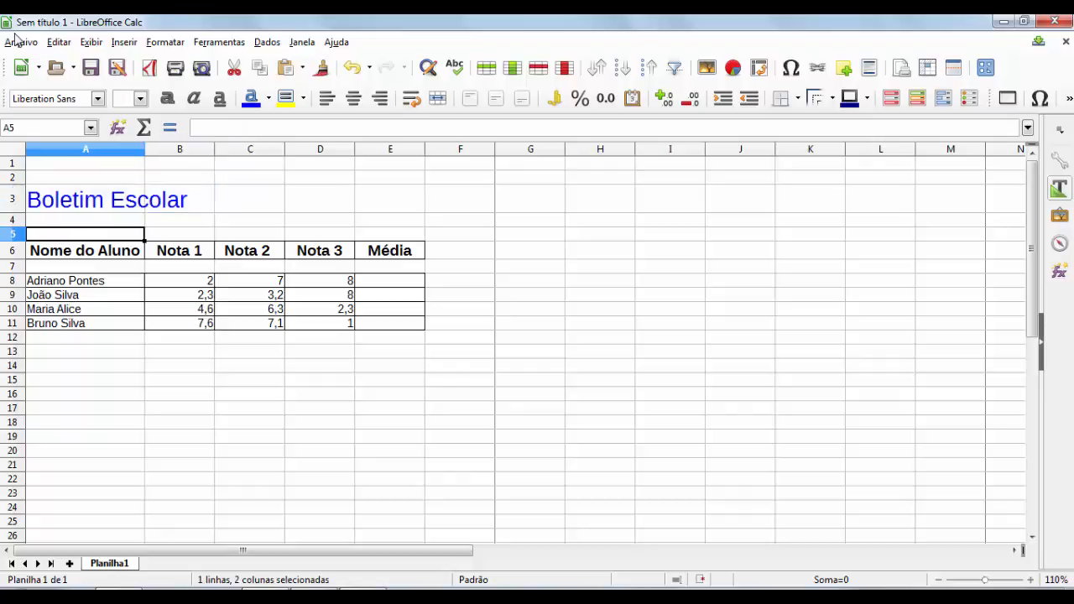
pyautogui.press('Up')
pyautogui.hotkey('shift', 'Right')
pyautogui.hotkey('alt', 'o')
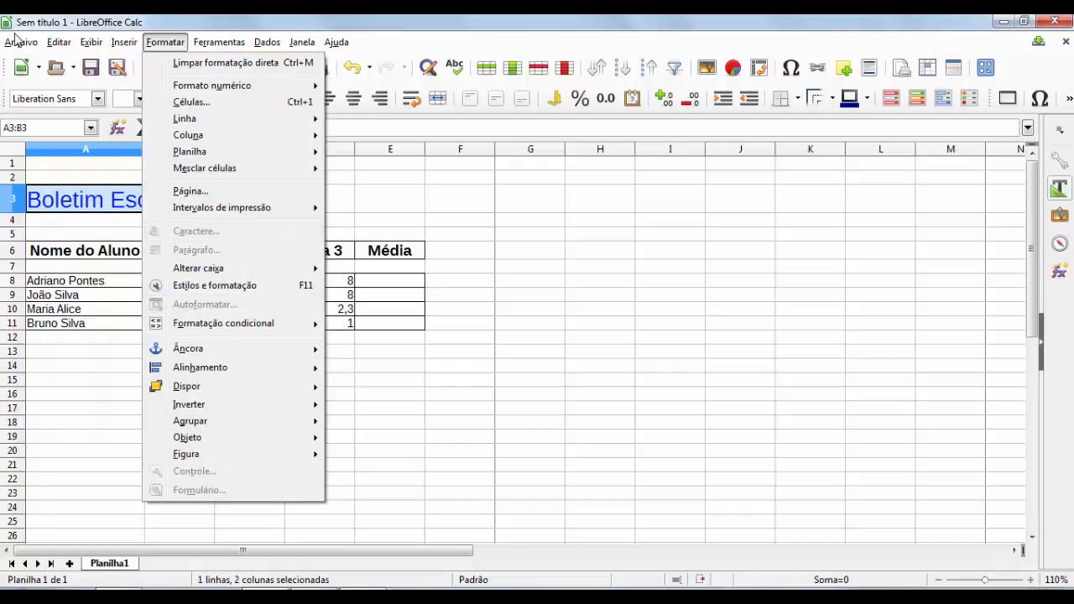
pyautogui.press('Right')
pyautogui.press('Down')
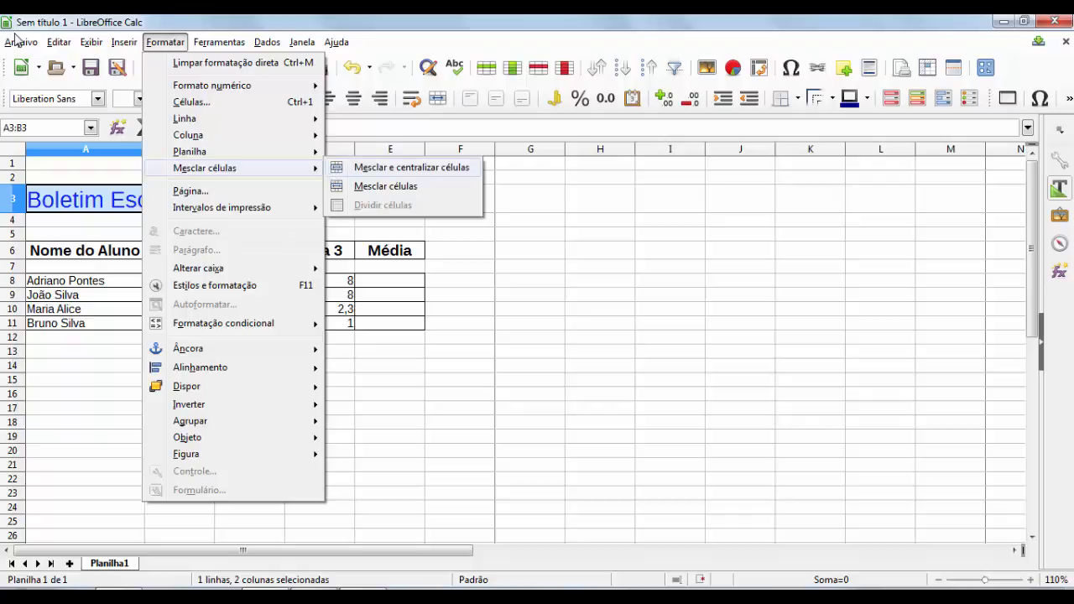
pyautogui.press('Down')
pyautogui.press('Up')
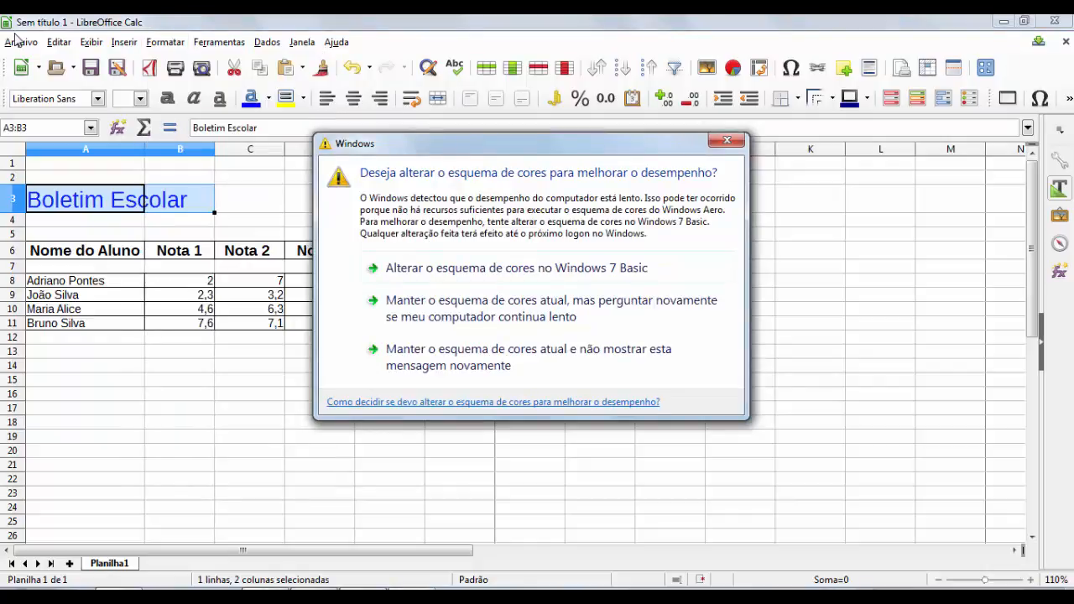
pyautogui.click(735, 141)
pyautogui.click(165, 42)
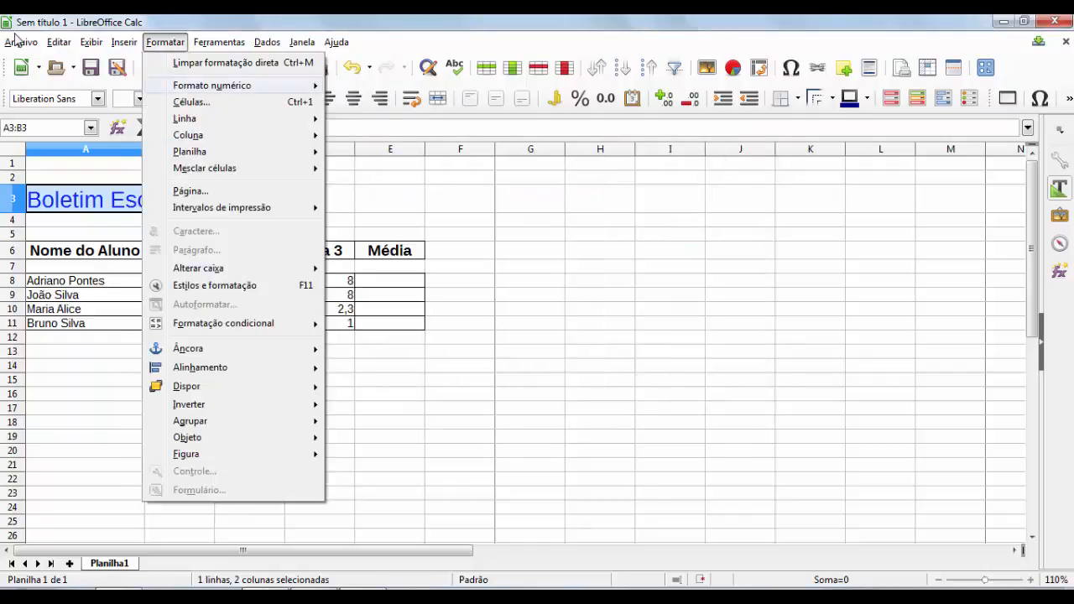
pyautogui.moveTo(235, 168)
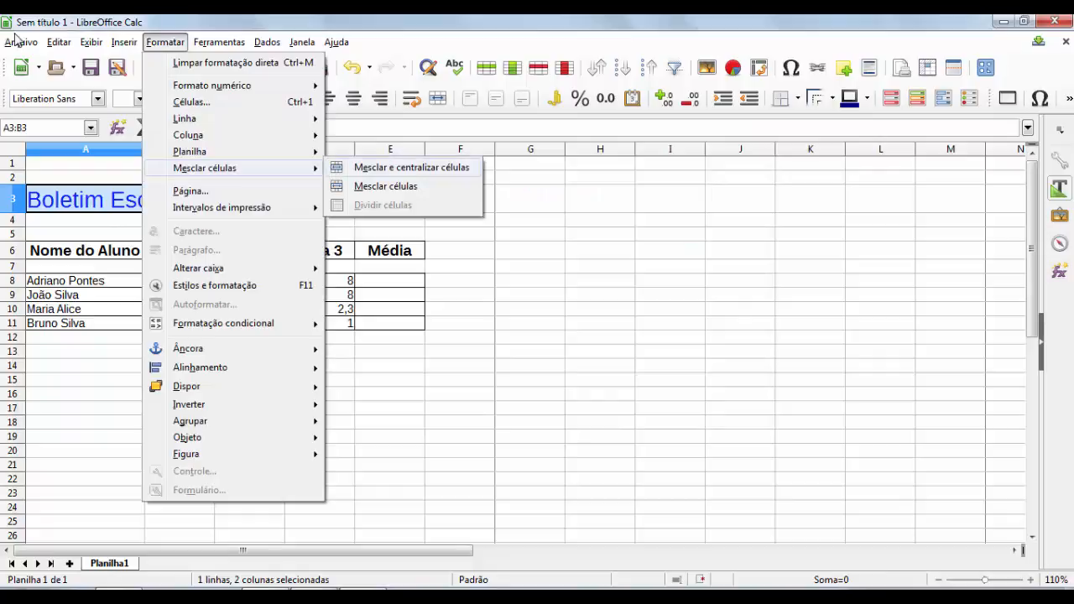
pyautogui.click(382, 166)
pyautogui.click(319, 219)
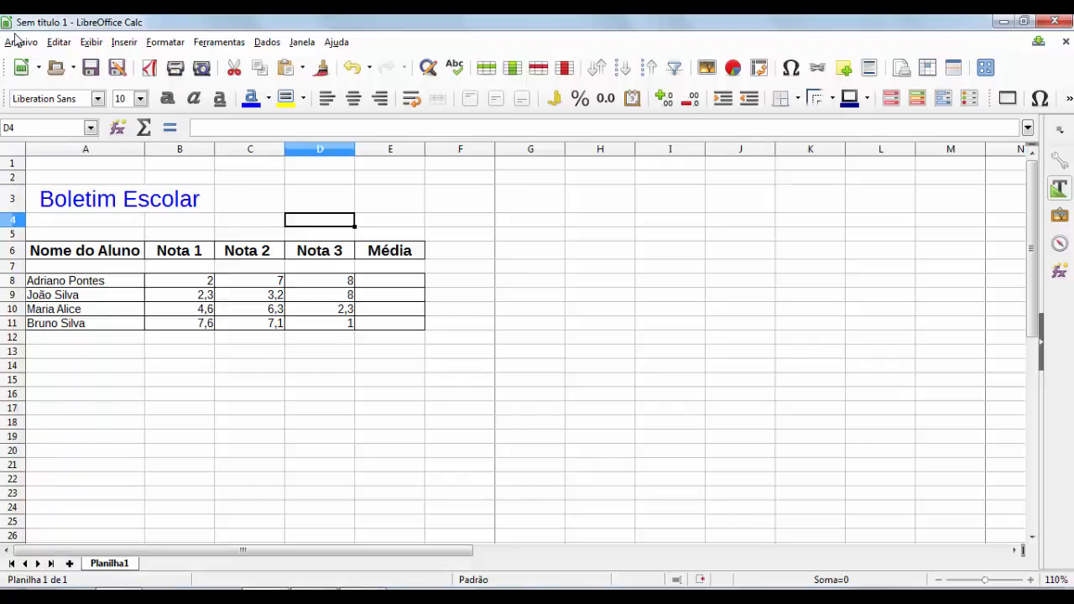
pyautogui.click(166, 42)
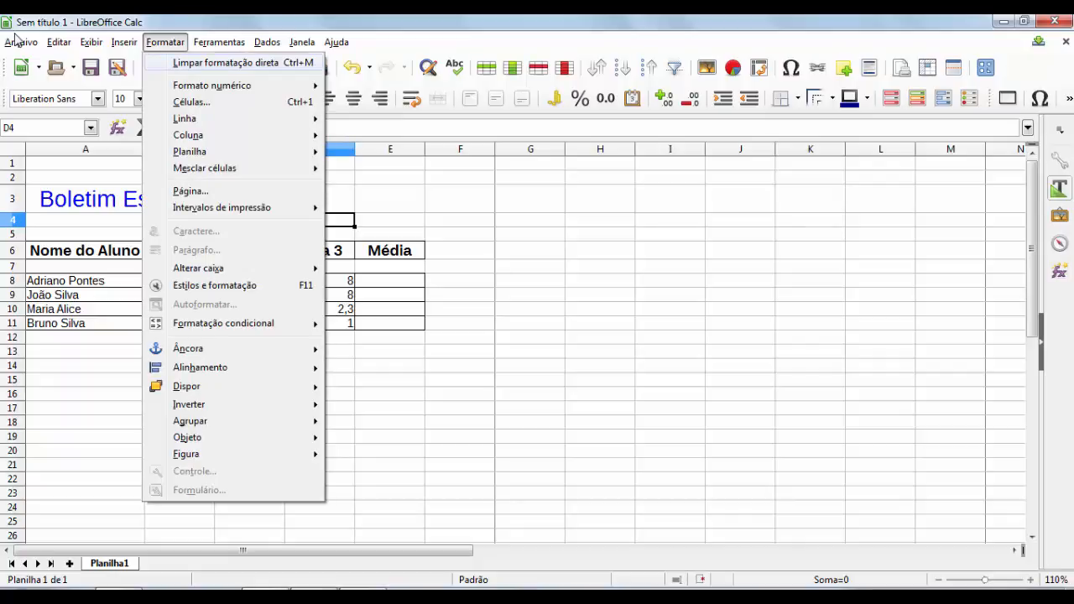
pyautogui.press('Escape')
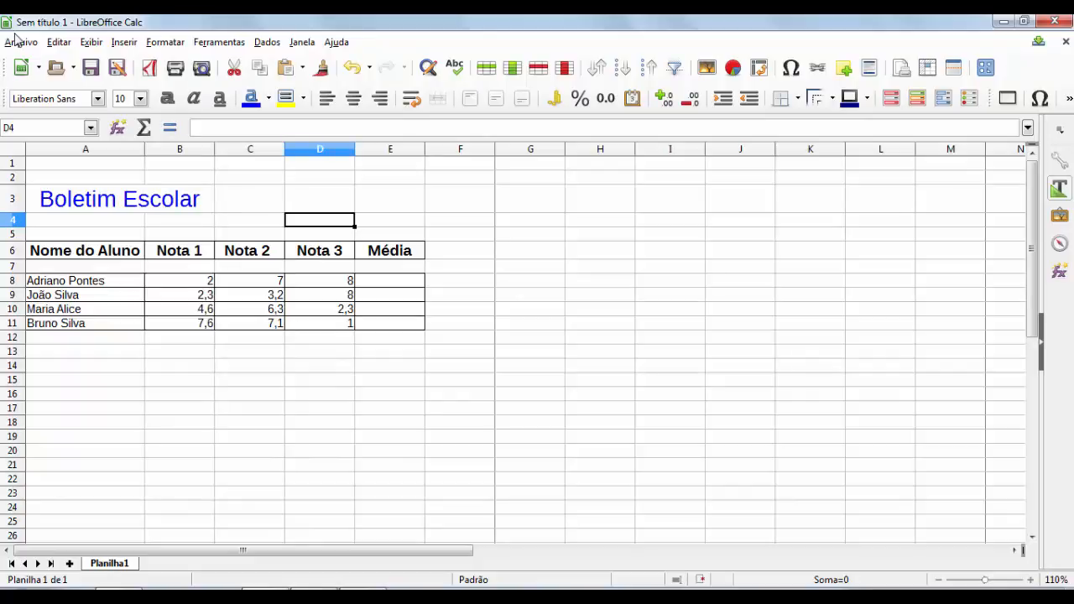
# Try the currency number format on the grades in B8:D8 and switch it off again
pyautogui.click(180, 281)
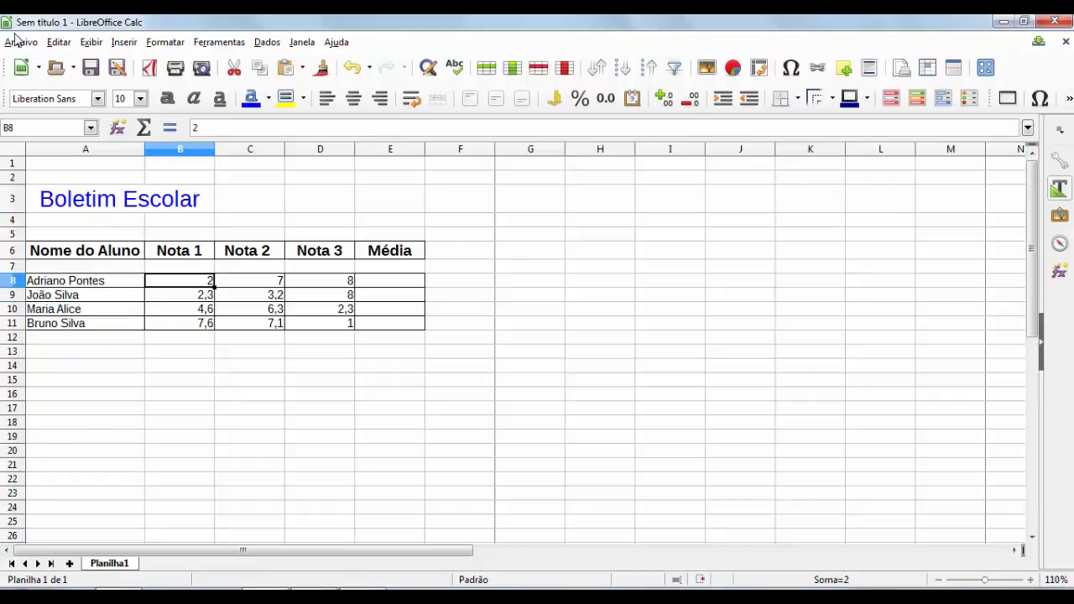
pyautogui.moveTo(180, 281); pyautogui.dragTo(320, 281)
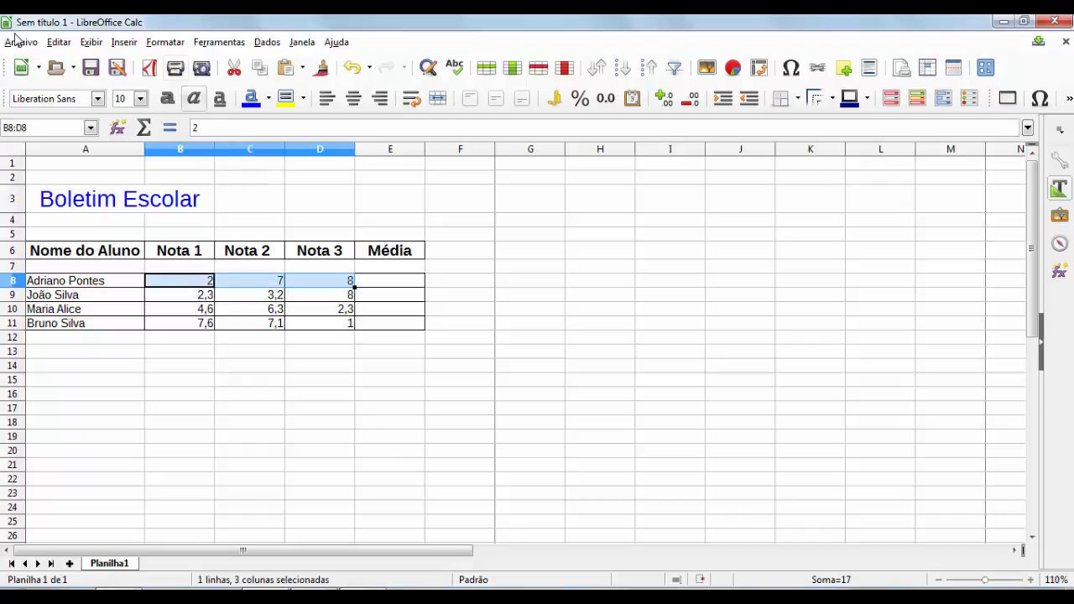
pyautogui.click(165, 42)
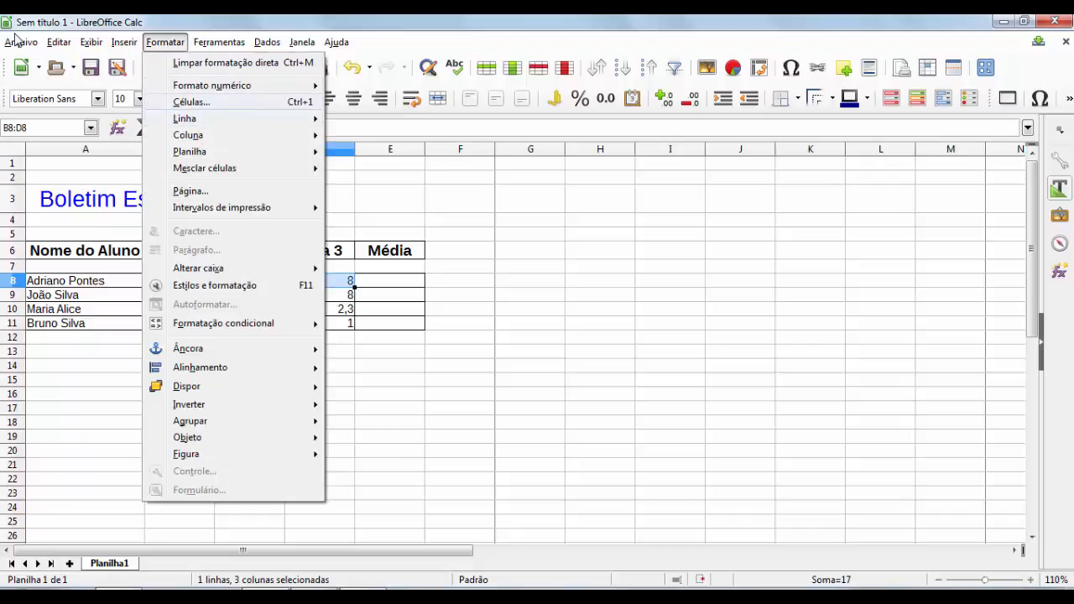
pyautogui.moveTo(201, 118)
pyautogui.moveTo(211, 85)
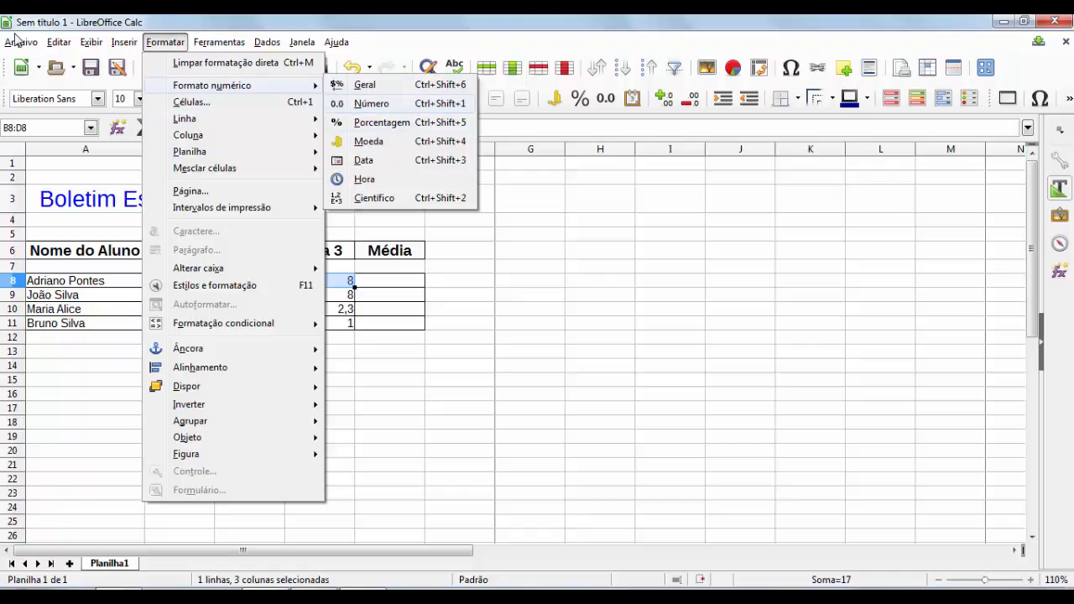
pyautogui.press('Down')
pyautogui.press('Down')
pyautogui.press('Return')
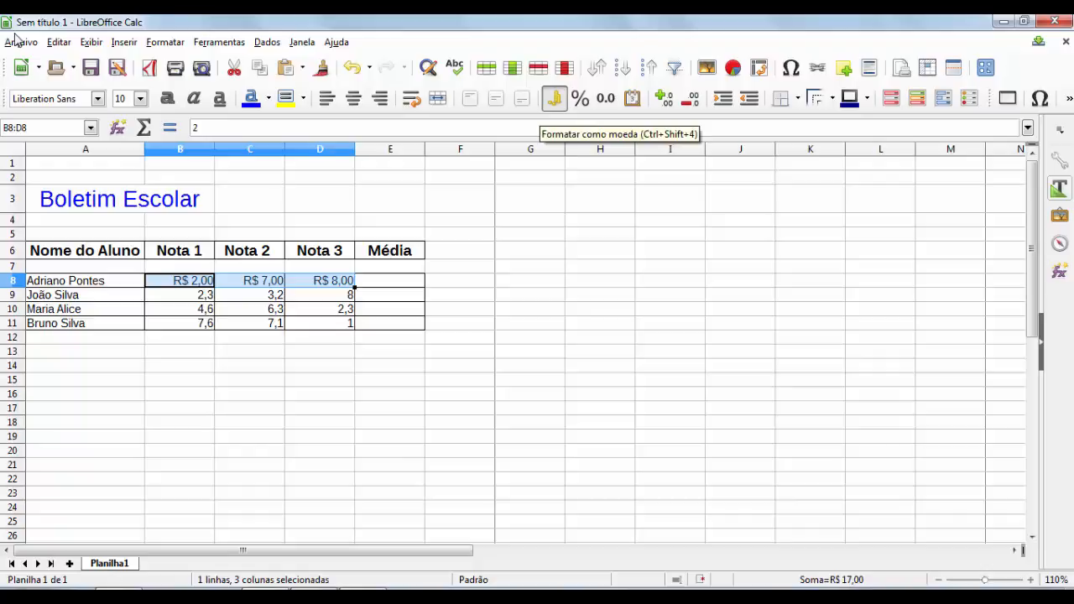
pyautogui.click(553, 98)
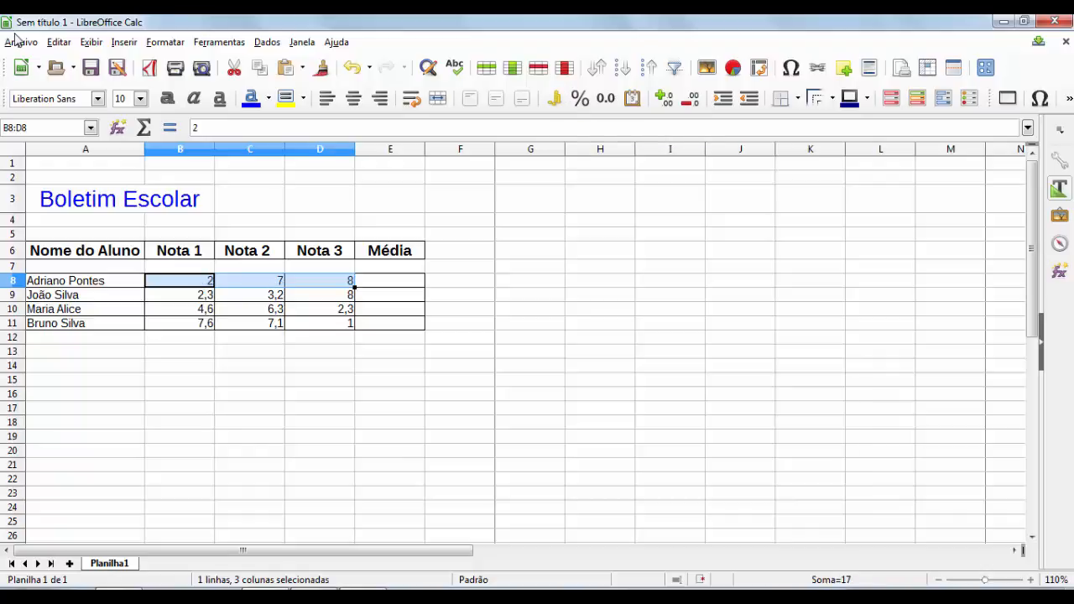
# Apply the percentage number format to the grades in B8:D8
pyautogui.hotkey('alt', 'o')
pyautogui.press('Down')
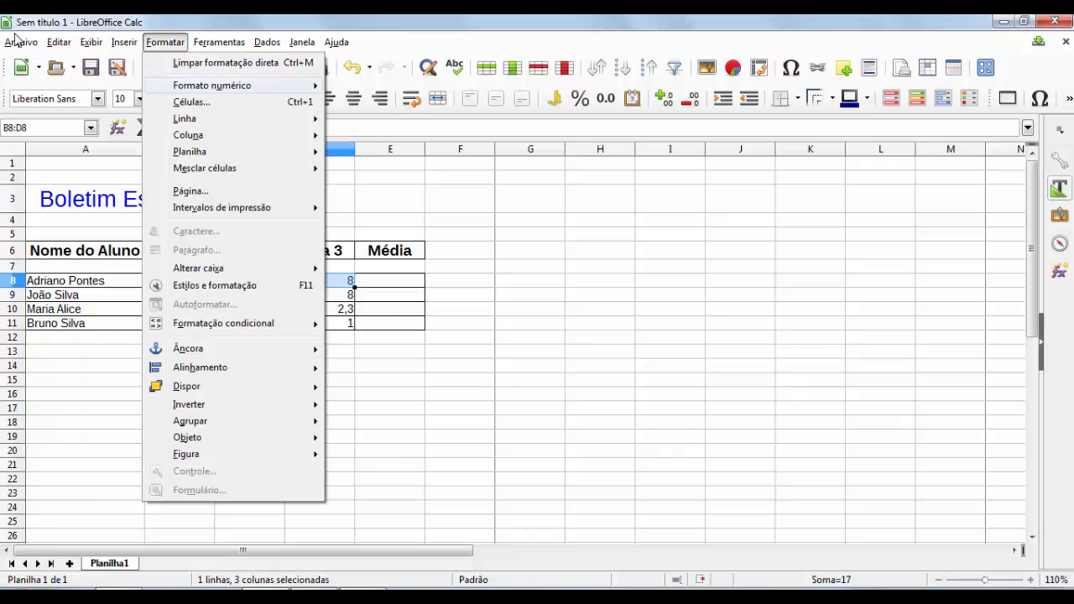
pyautogui.press('Right')
pyautogui.press('Down')
pyautogui.press('Down')
pyautogui.press('Return')
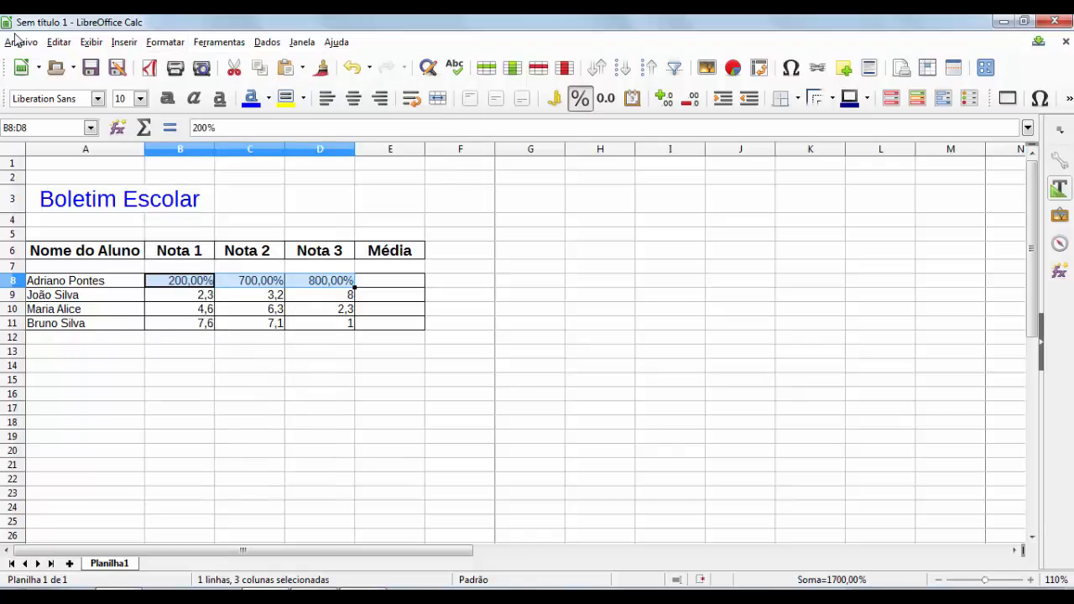
# Apply the Number format to the second student's grades in B9:D9
pyautogui.press('Down')
pyautogui.hotkey('alt', 'o')
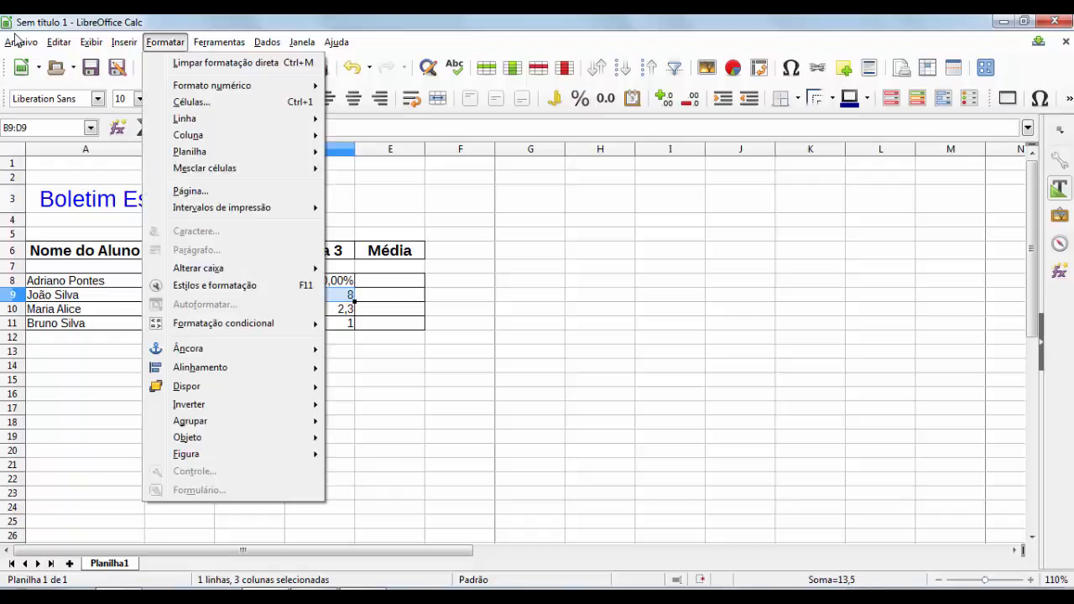
pyautogui.press('Down')
pyautogui.press('Down')
pyautogui.press('Up')
pyautogui.press('Right')
pyautogui.press('Down')
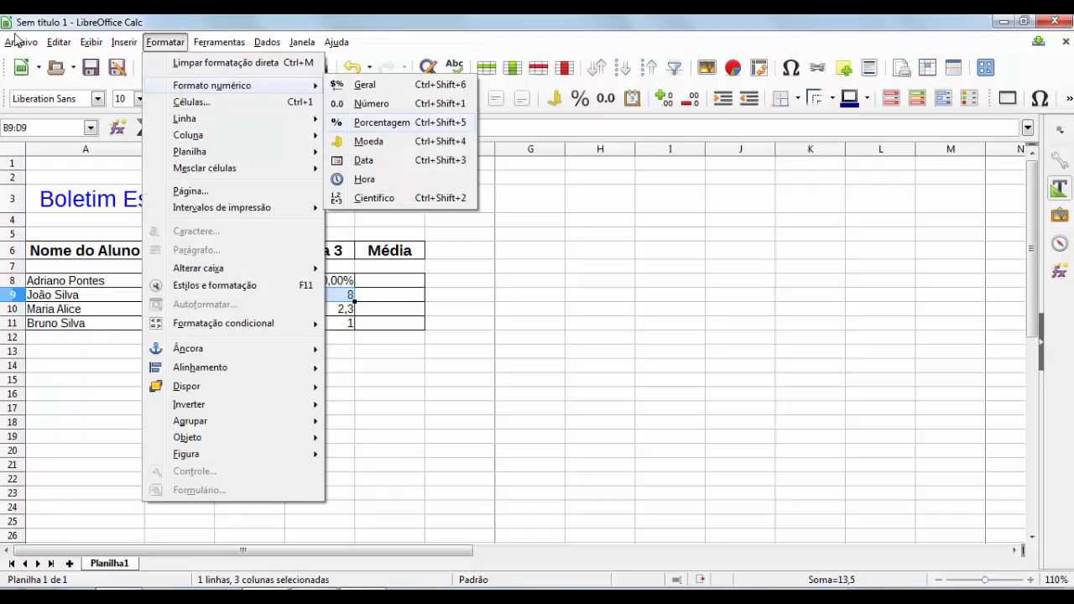
pyautogui.press('Return')
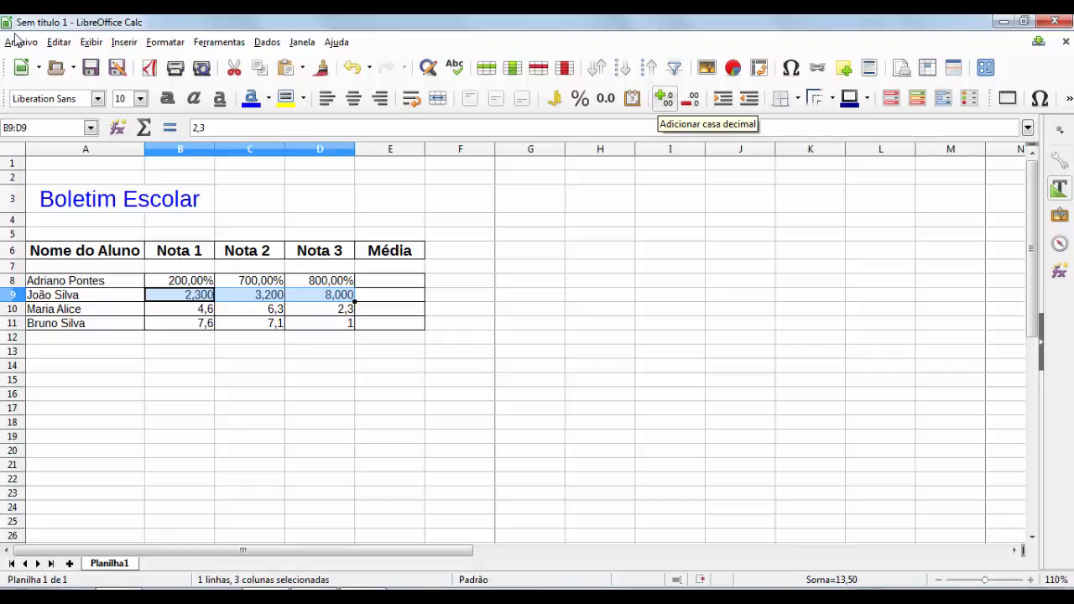
# Increase the decimal places of the grades in B9:D9 to five, then reduce them to one
pyautogui.click(664, 98)
pyautogui.click(690, 98)
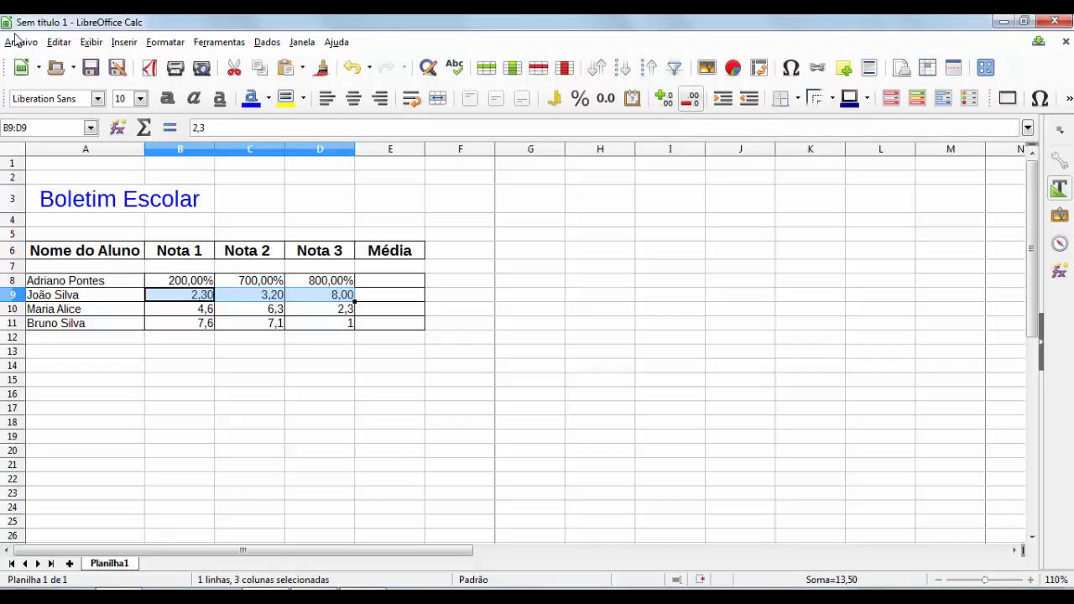
pyautogui.click(689, 98)
pyautogui.click(664, 98)
pyautogui.click(664, 98)
pyautogui.click(664, 98)
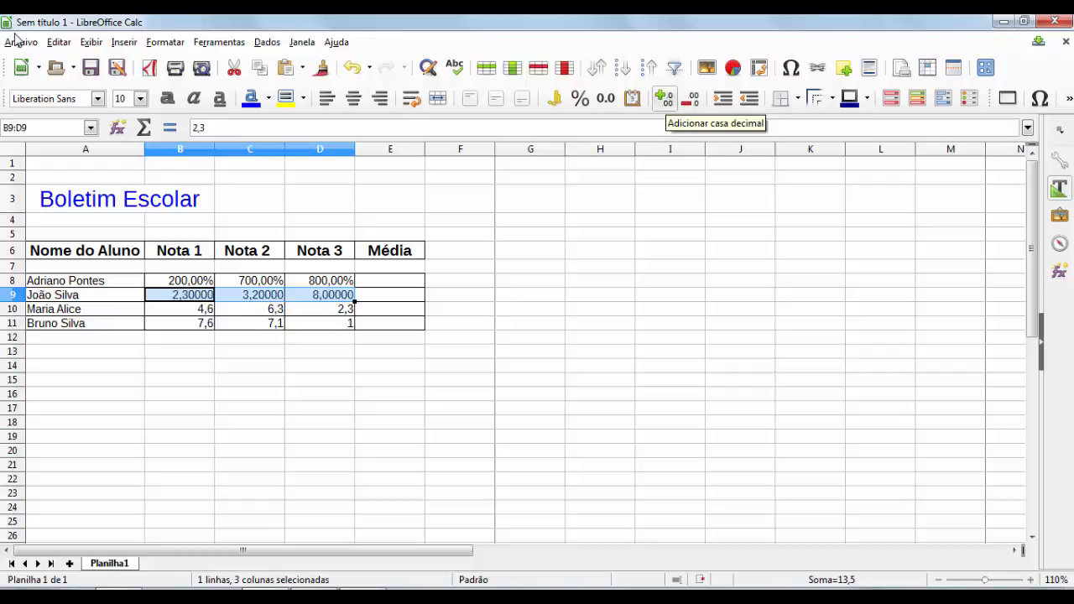
pyautogui.click(690, 99)
pyautogui.click(690, 98)
pyautogui.click(690, 98)
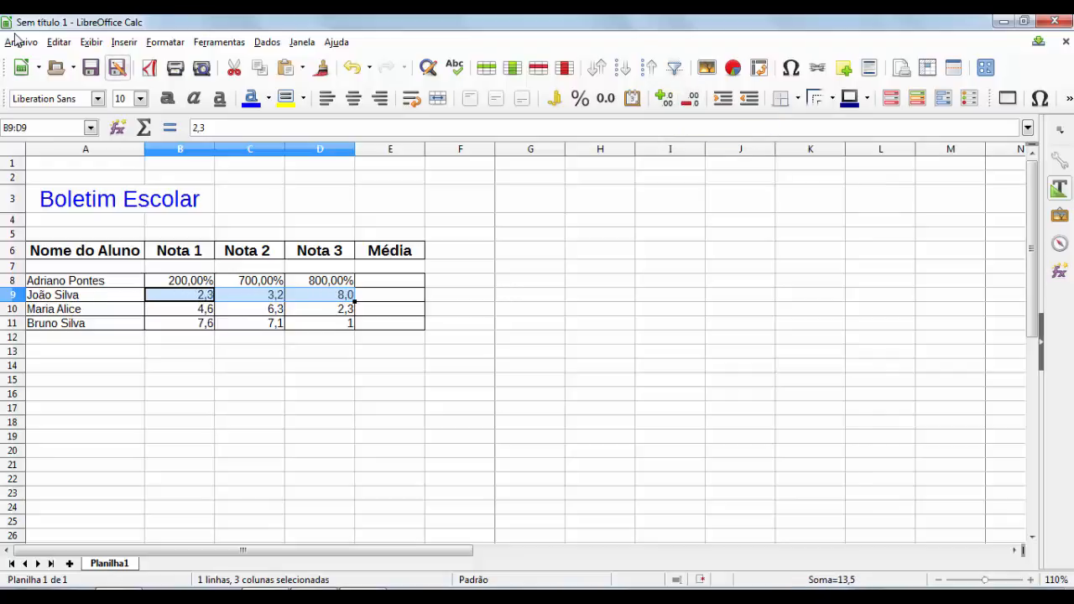
# Set the number format of the grades in B9:D9 back to General
pyautogui.hotkey('alt', 'o')
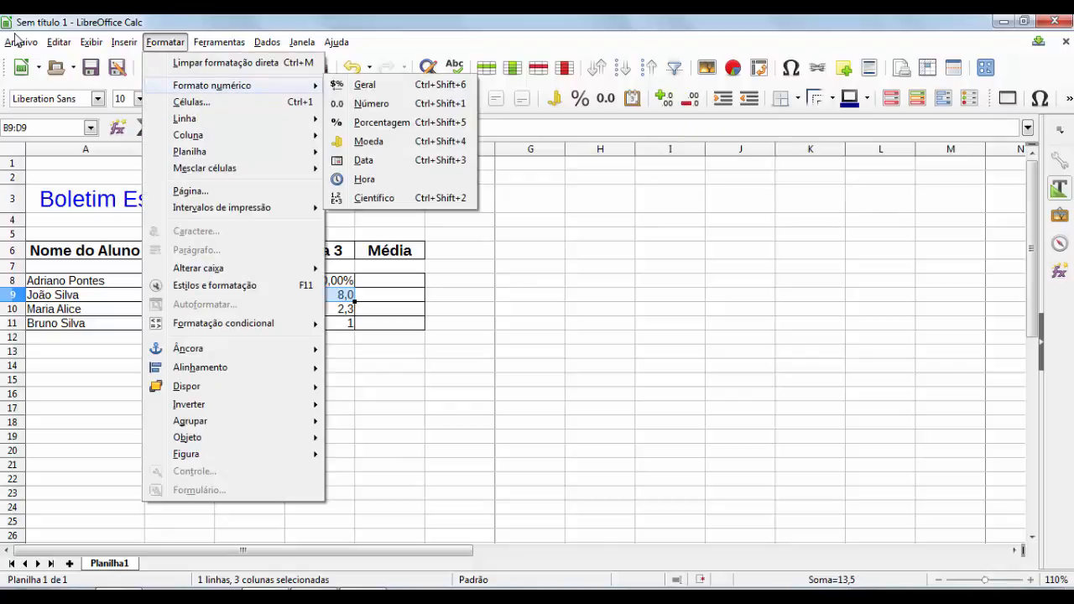
pyautogui.press('Up')
pyautogui.press('Up')
pyautogui.press('Up')
pyautogui.press('Up')
pyautogui.press('Up')
pyautogui.press('Return')
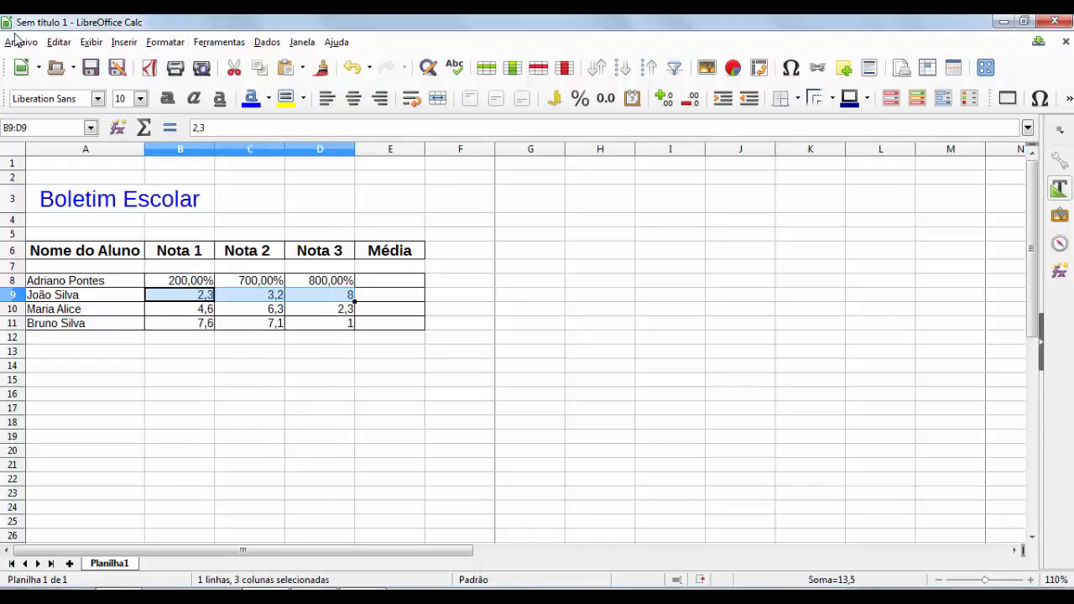
# Clear the direct formatting from the first student's grades in B8:D8
pyautogui.moveTo(180, 280); pyautogui.dragTo(320, 280)
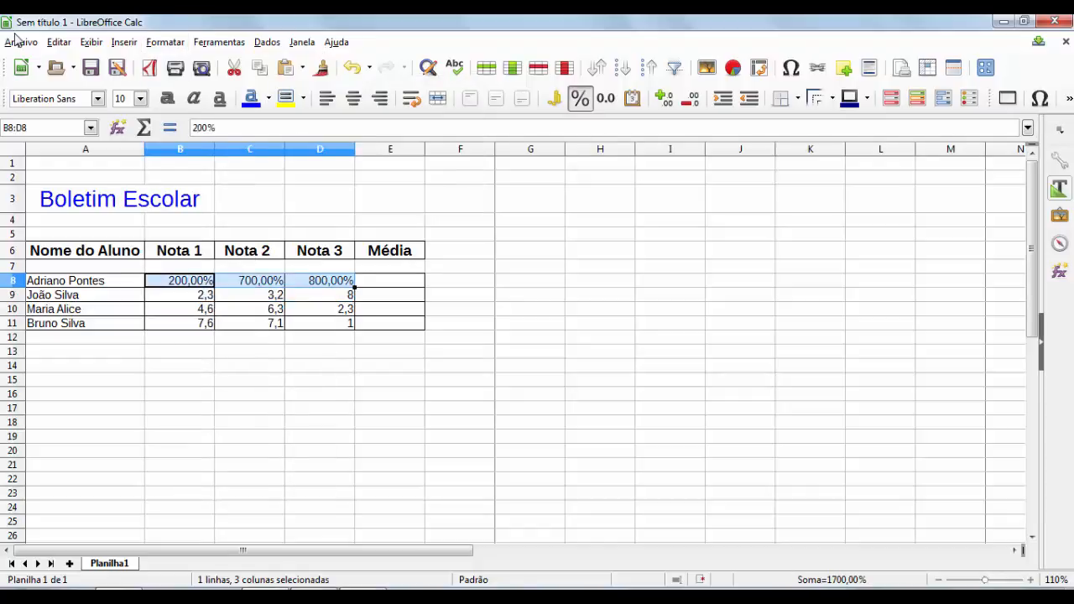
pyautogui.hotkey('alt', 'o')
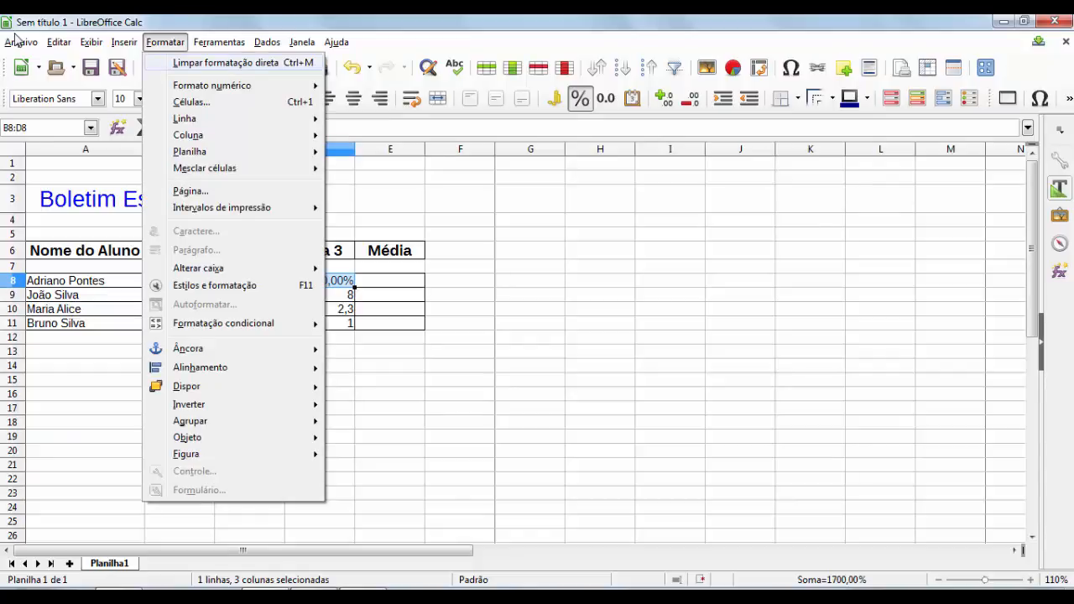
pyautogui.press('Escape')
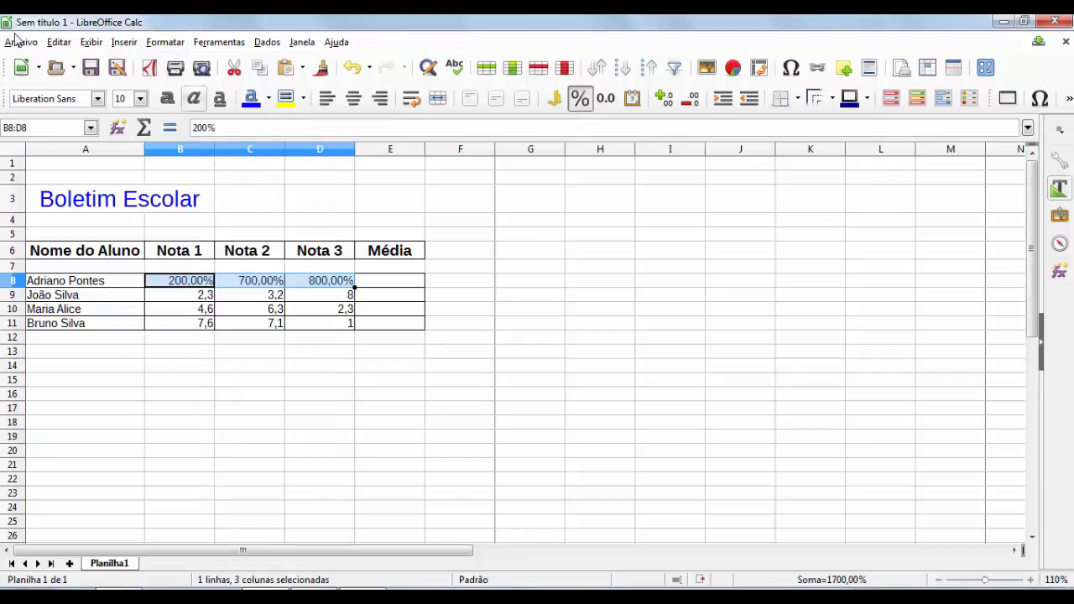
pyautogui.hotkey('alt', 'o')
pyautogui.press('Return')
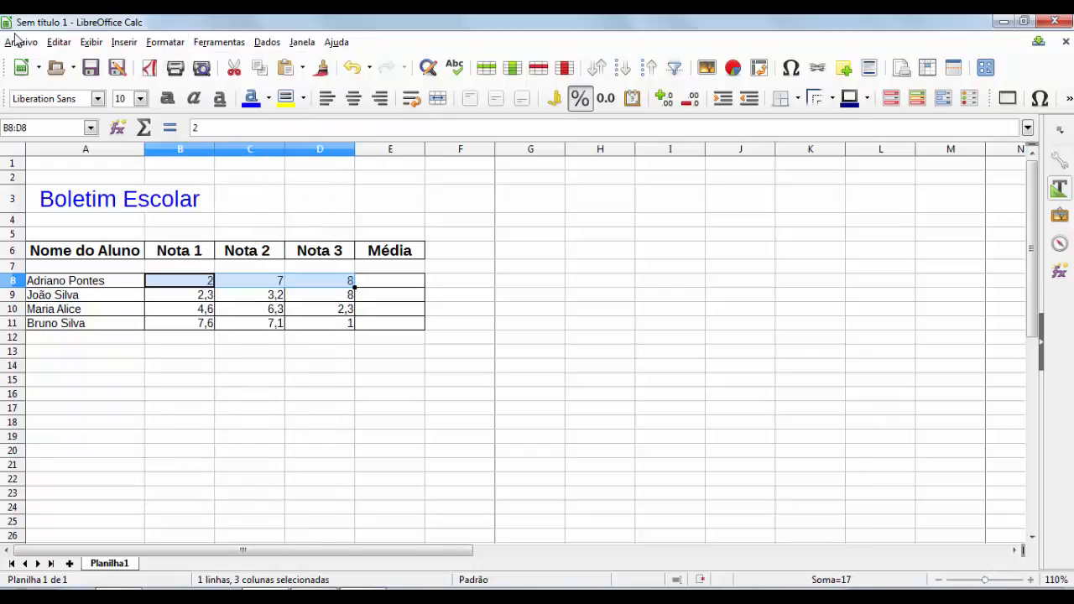
# Reapply outer and inner borders to the grade cells B8:D8
pyautogui.click(249, 352)
pyautogui.moveTo(180, 281); pyautogui.dragTo(319, 282)
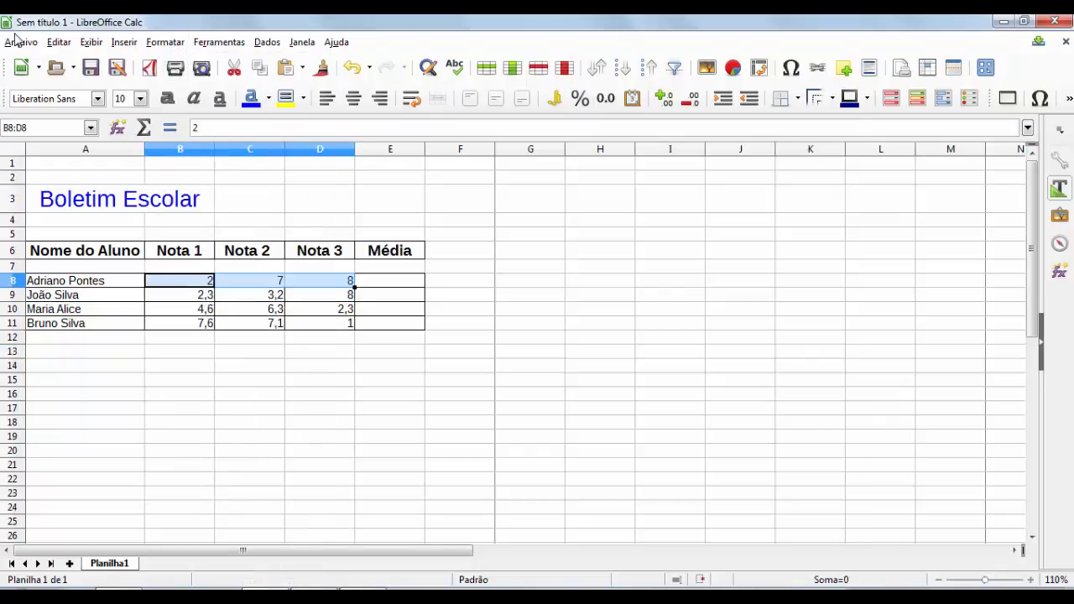
pyautogui.click(784, 99)
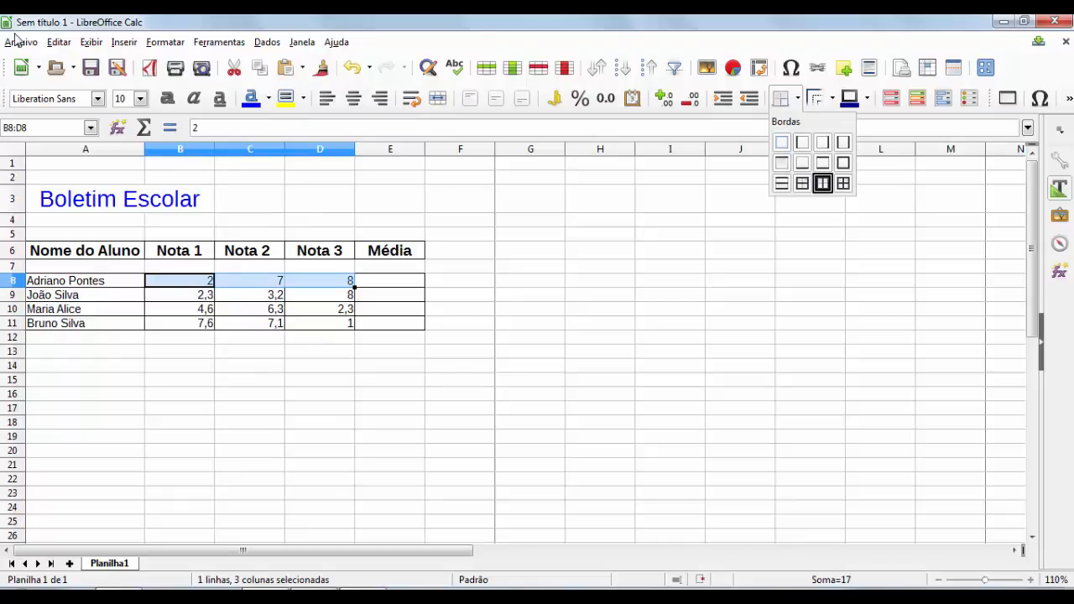
pyautogui.click(844, 183)
pyautogui.click(530, 338)
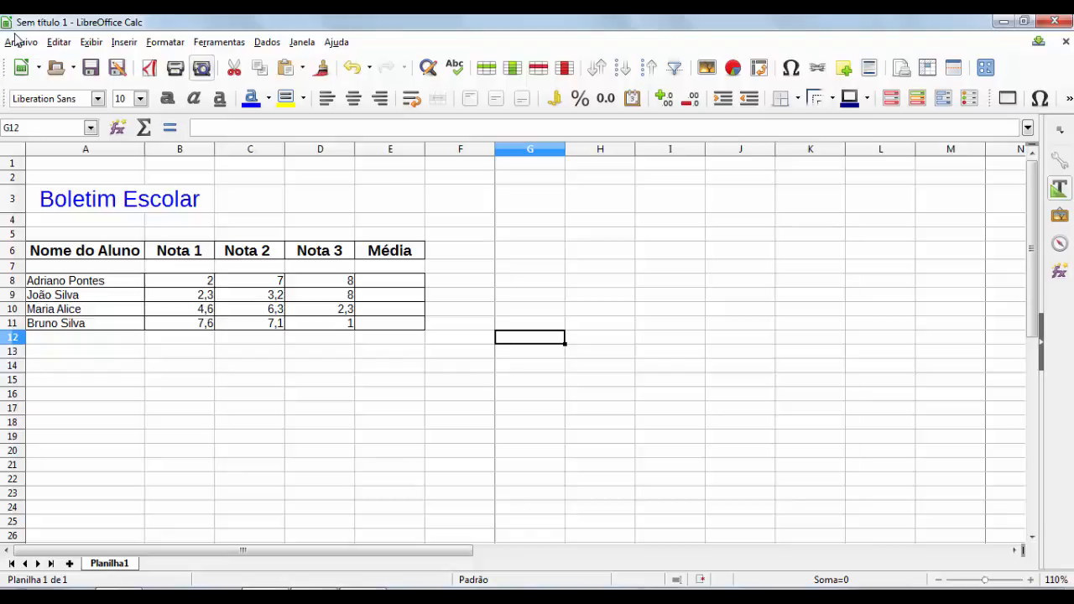
pyautogui.click(165, 42)
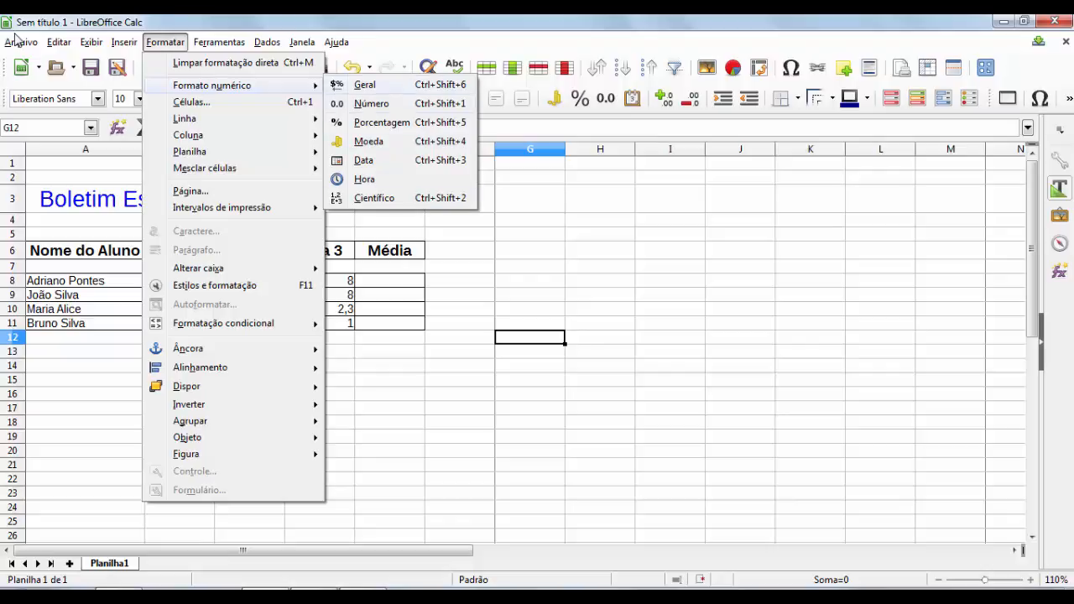
pyautogui.press('Escape')
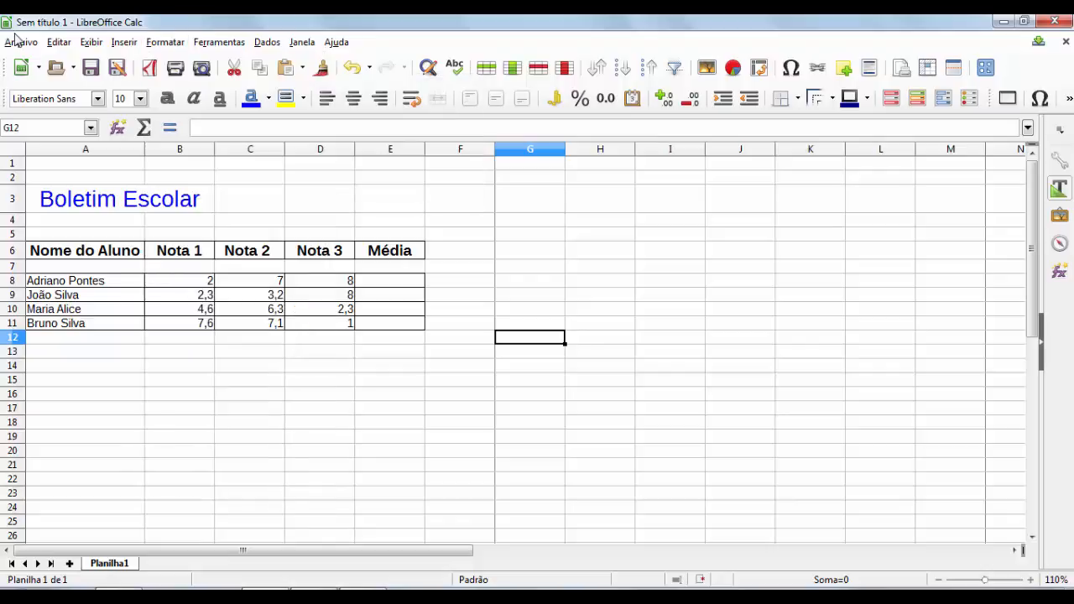
# Try the percentage formats with zero and two decimals on cell B8, switching red negative numbers on and off
pyautogui.click(180, 281)
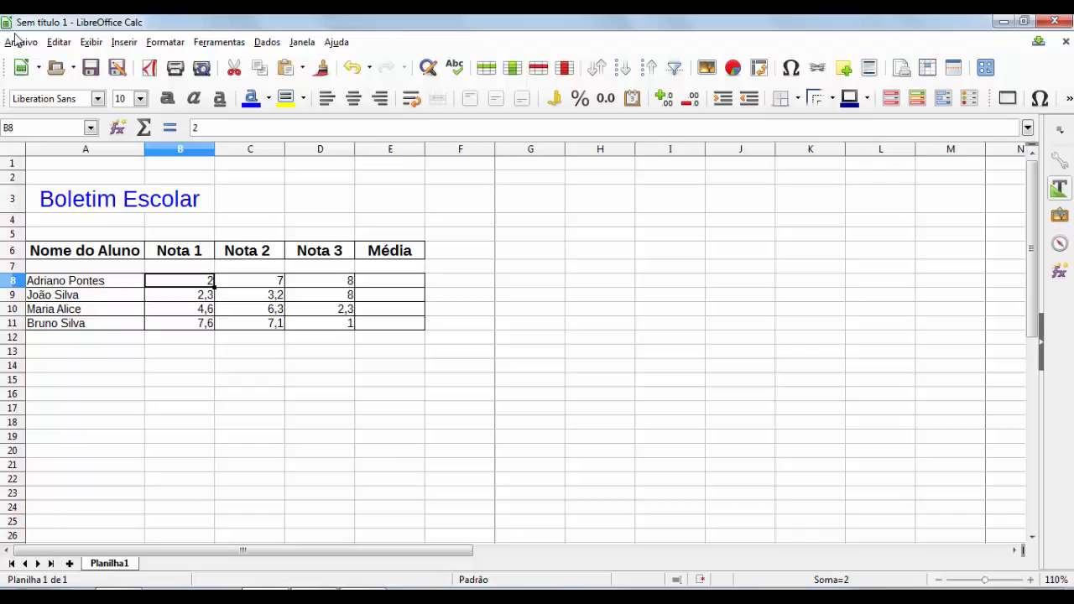
pyautogui.click(166, 42)
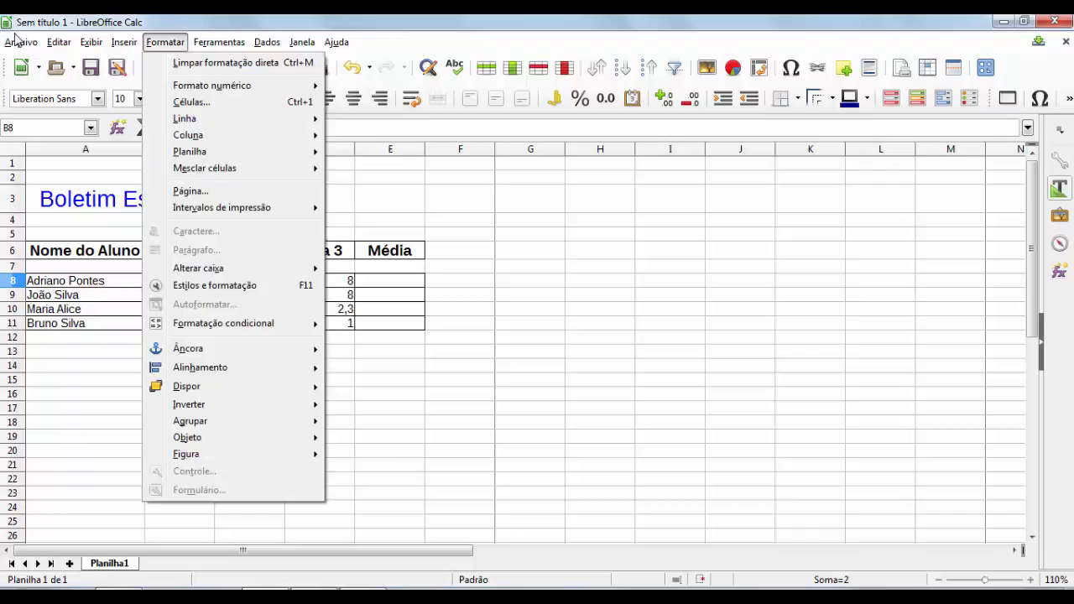
pyautogui.click(192, 103)
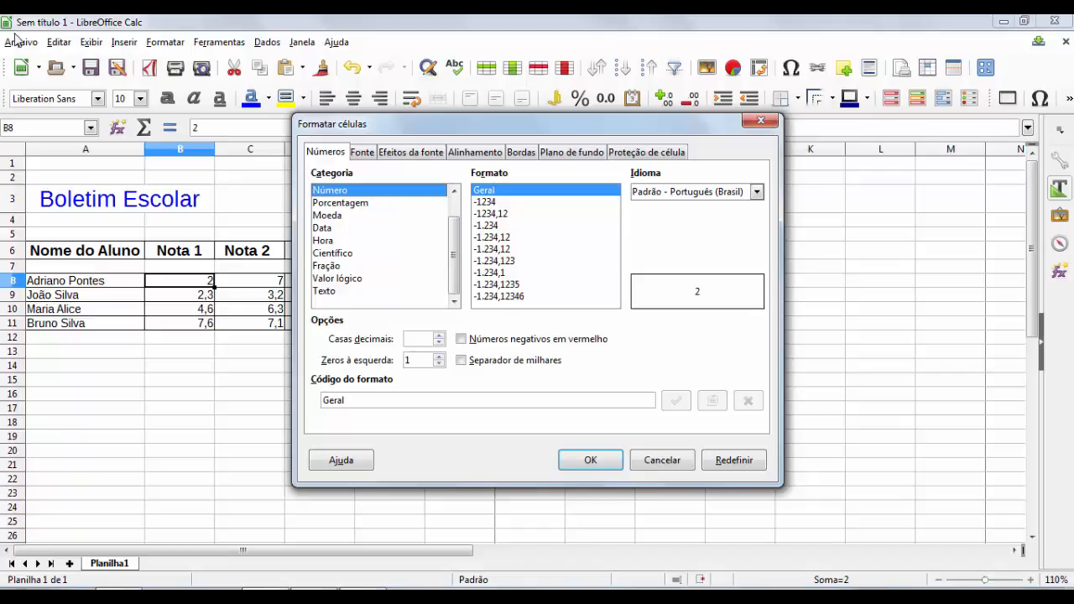
pyautogui.click(341, 203)
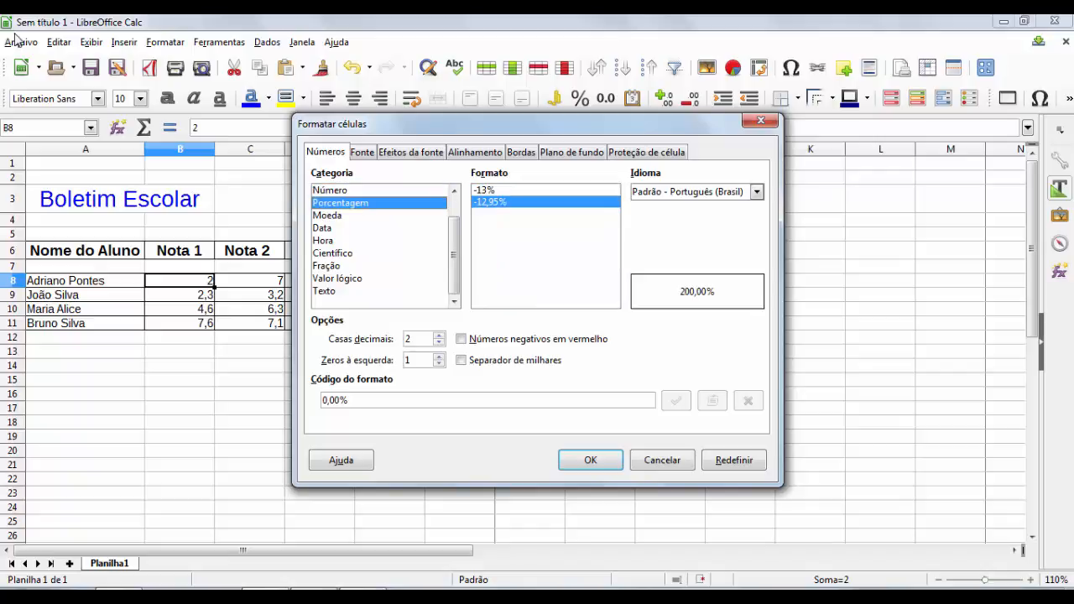
pyautogui.click(503, 190)
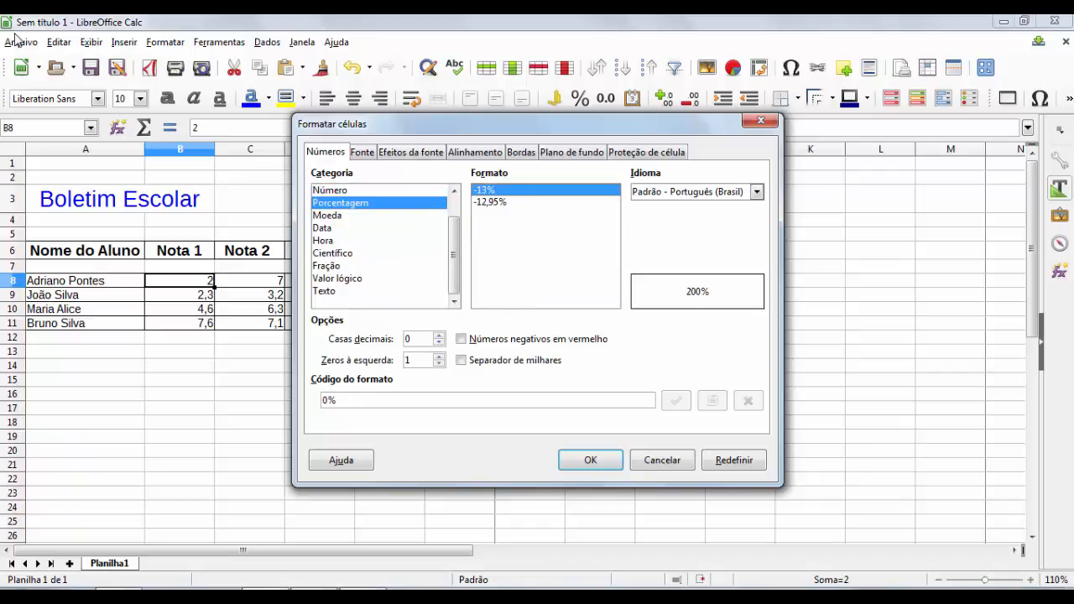
pyautogui.click(503, 202)
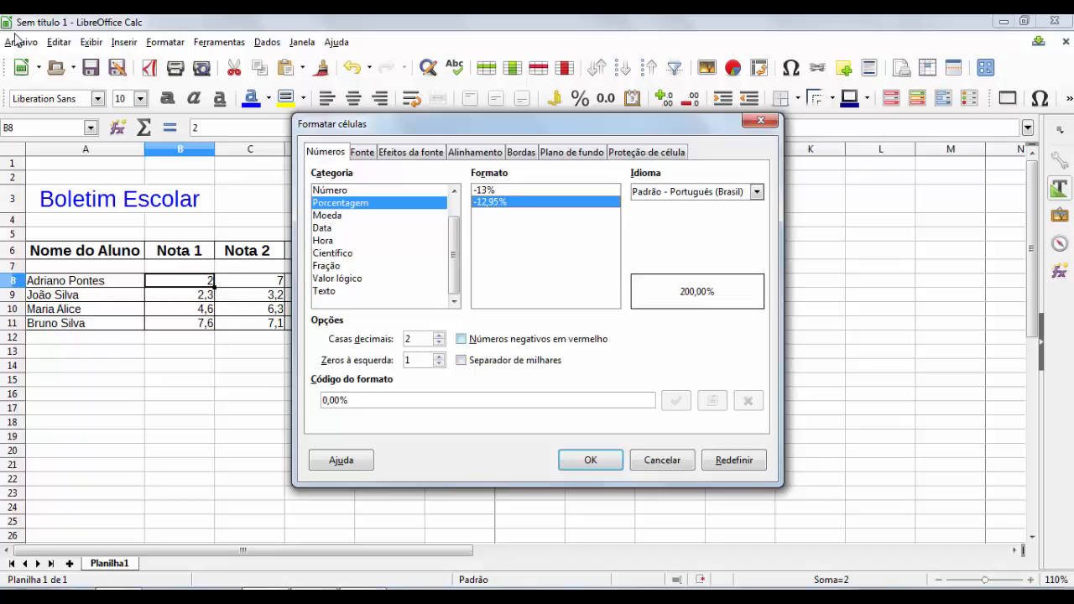
pyautogui.click(460, 339)
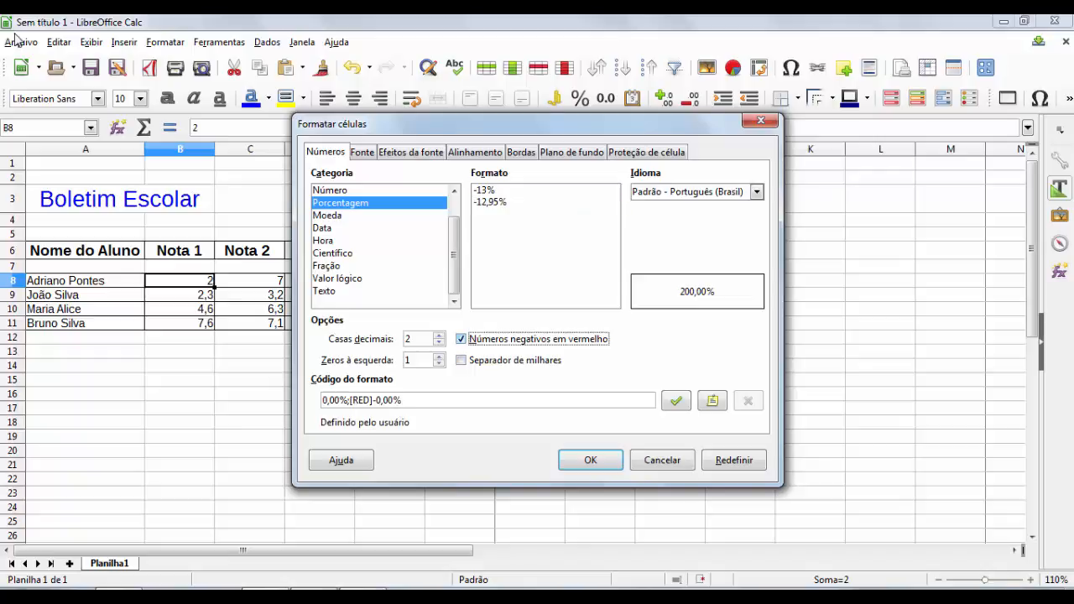
pyautogui.press('space')
# Choose the Brazilian real currency format (BRL R$) for cell B8 and look through the available currencies
pyautogui.click(327, 216)
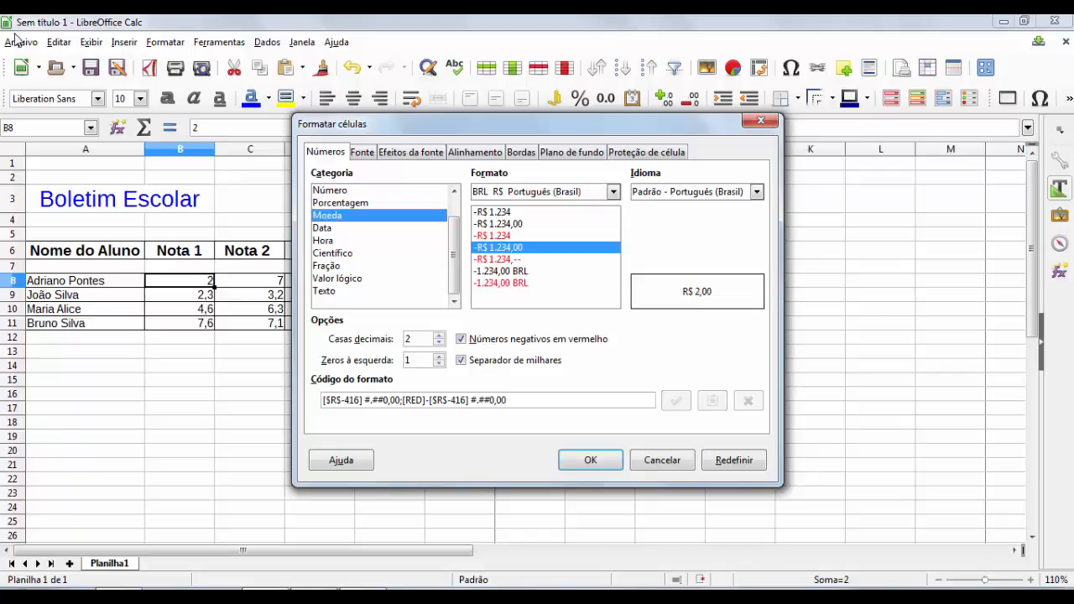
pyautogui.click(613, 192)
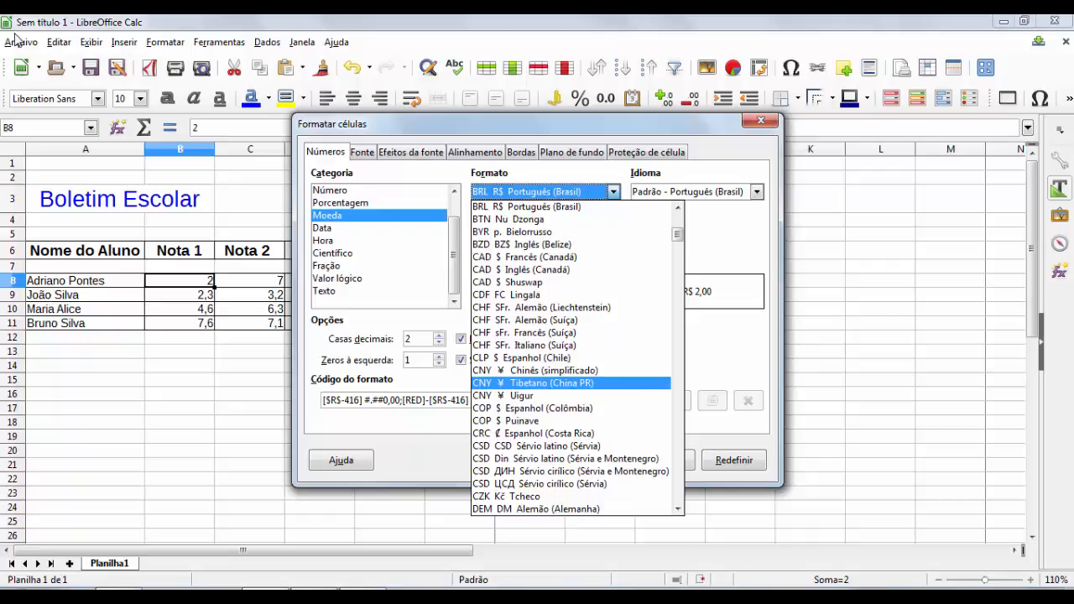
pyautogui.press('Escape')
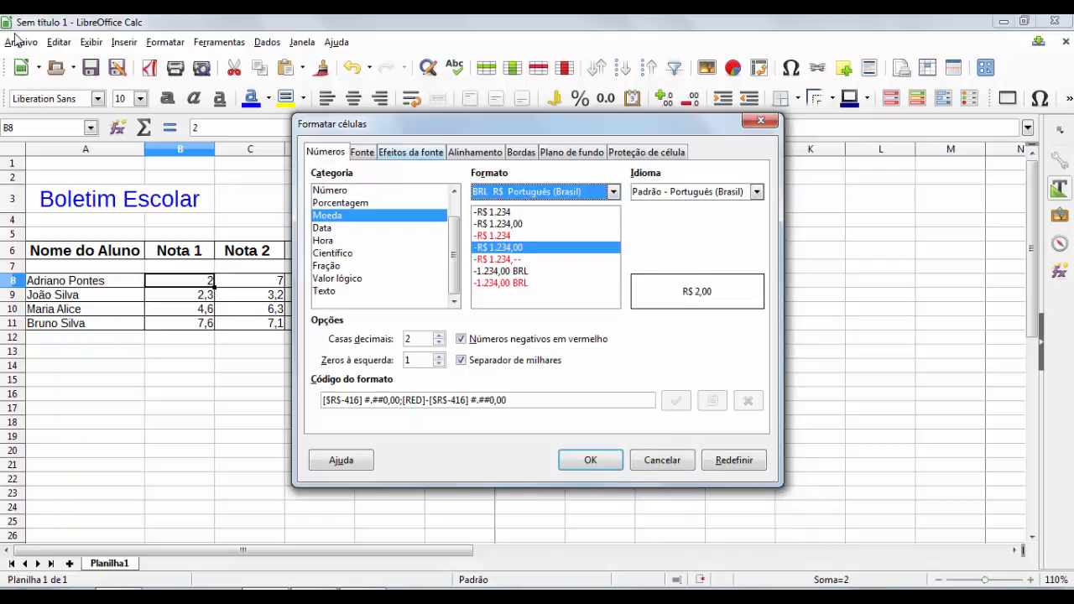
# Set the font style of cell B8 to Itálico
pyautogui.hotkey('ctrl', 'pagedown')
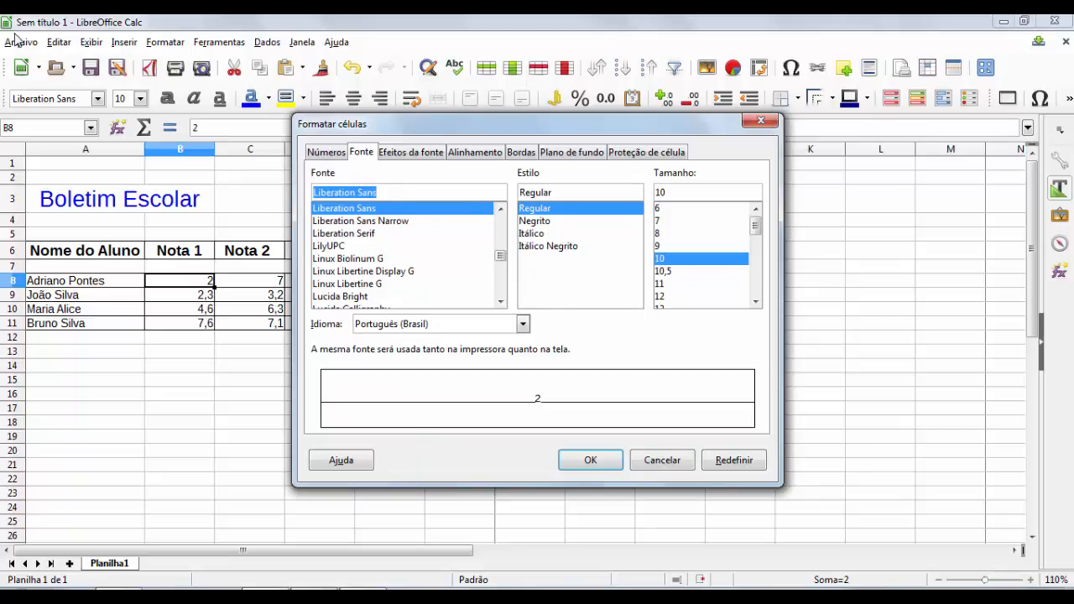
pyautogui.press('Tab')
pyautogui.press('Down')
pyautogui.press('Down')
pyautogui.press('Down')
pyautogui.press('Up')
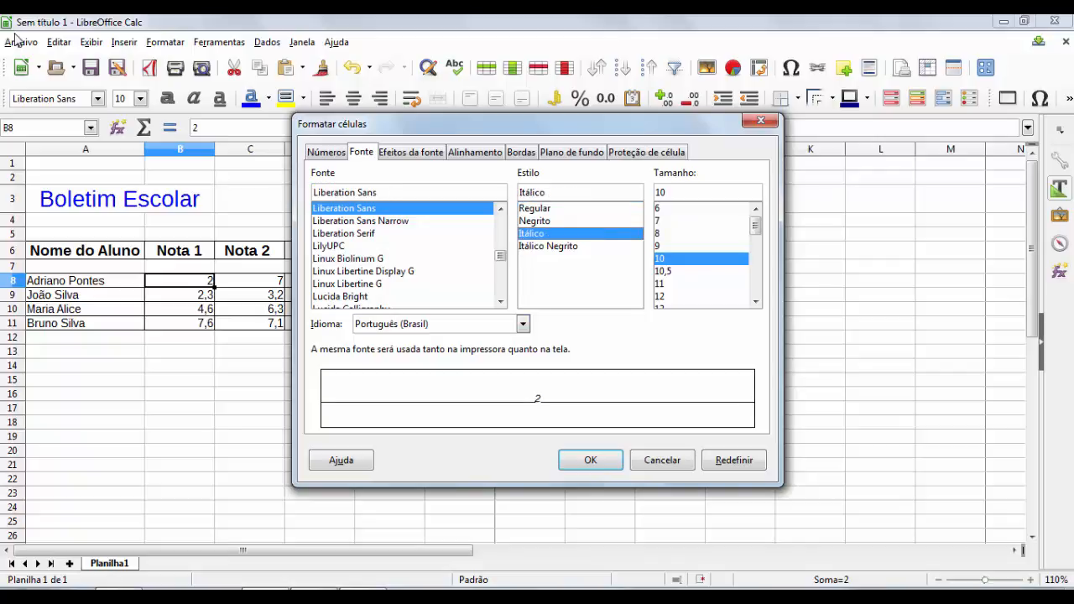
# Examine the font effects offered for cell B8, including font colour, relief and strikethrough options
pyautogui.hotkey('ctrl', 'pagedown')
pyautogui.hotkey('alt', 'Down')
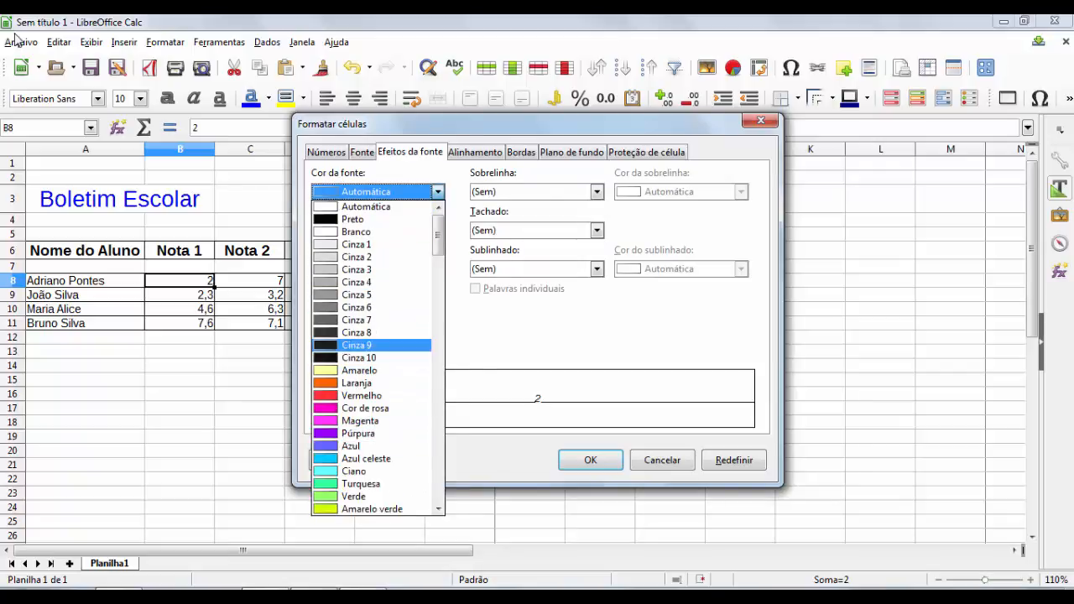
pyautogui.press('Escape')
pyautogui.press('Tab')
pyautogui.hotkey('alt', 'Down')
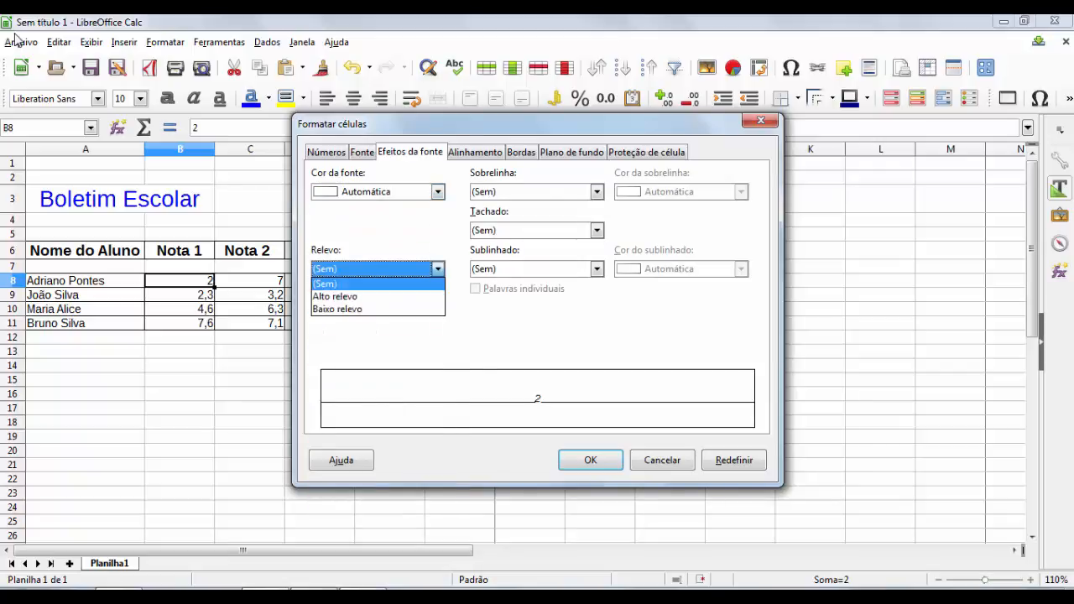
pyautogui.press('Down')
pyautogui.press('Escape')
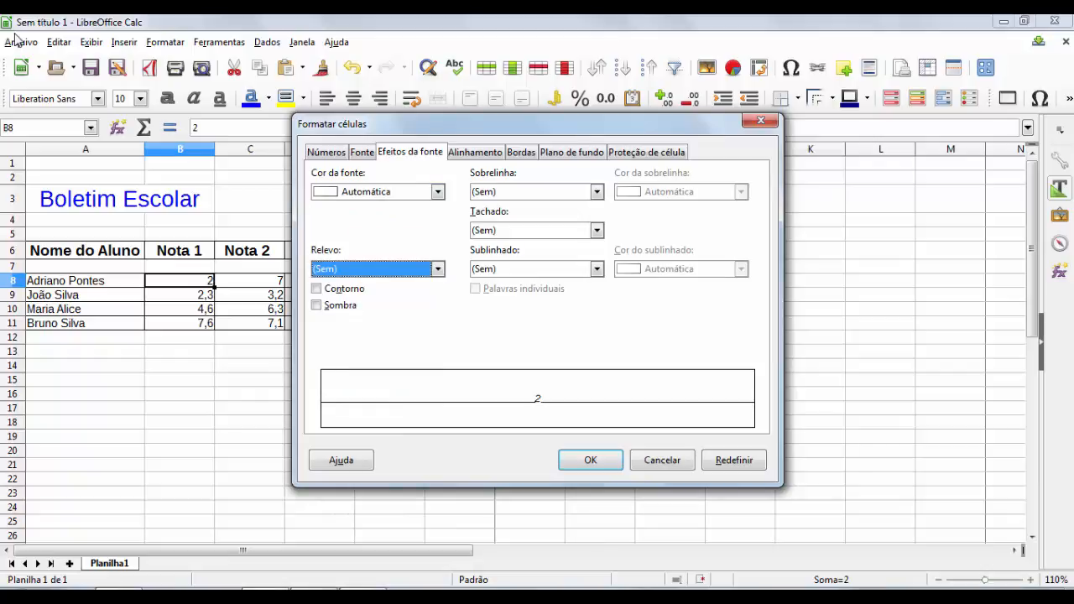
pyautogui.hotkey('alt', 't')
pyautogui.hotkey('alt', 'Down')
pyautogui.press('Escape')
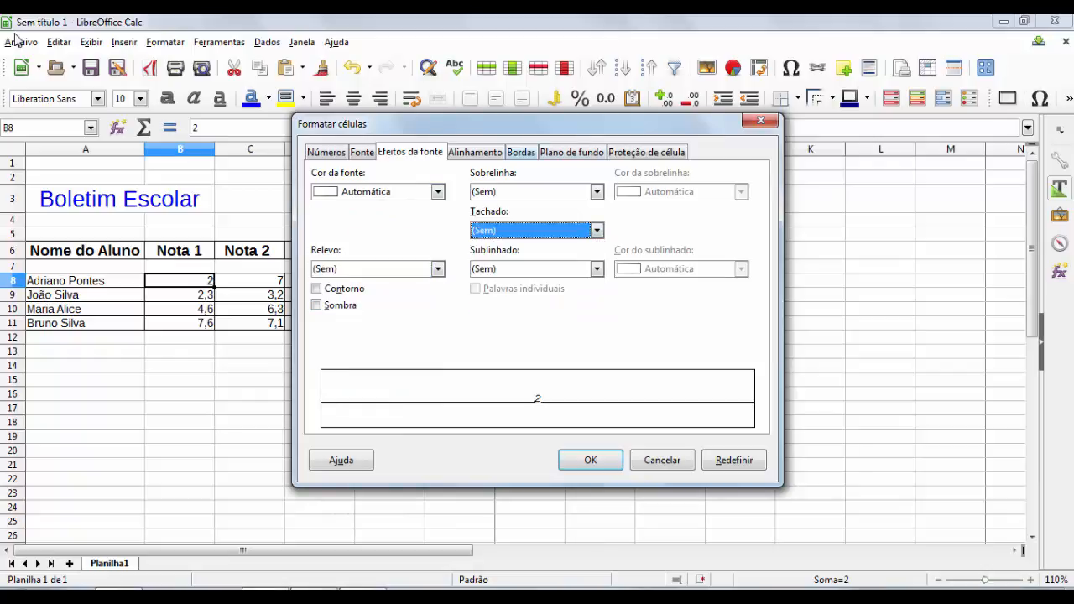
# Apply a Verde 3 background with the chosen formatting to cell B8, and undo the formatting
pyautogui.hotkey('ctrl', 'pagedown')
pyautogui.hotkey('ctrl', 'pagedown')
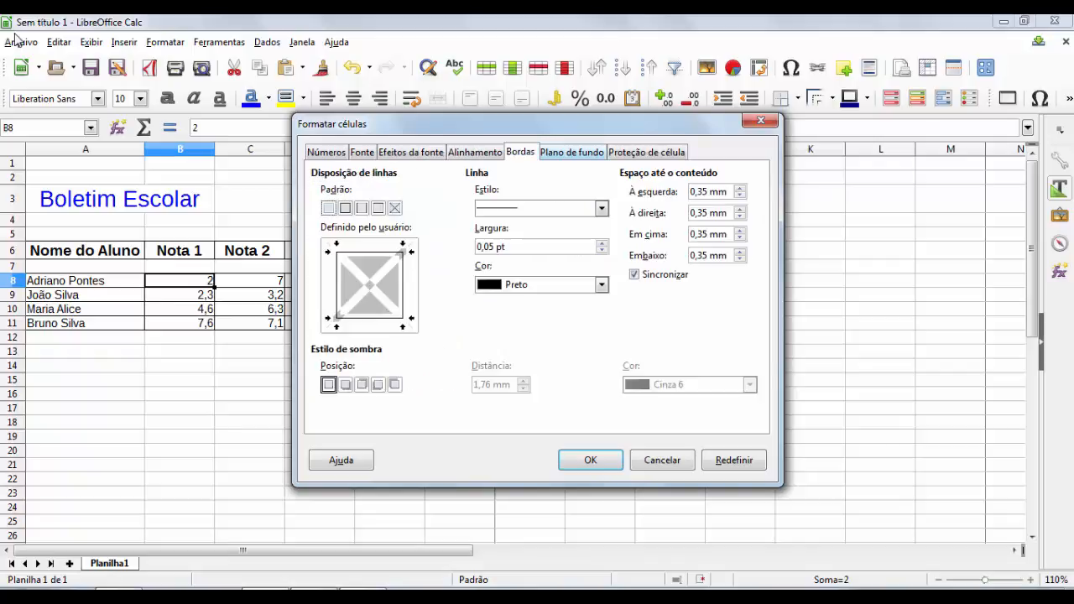
pyautogui.hotkey('ctrl', 'pagedown')
pyautogui.hotkey('ctrl', 'pageup')
pyautogui.click(571, 152)
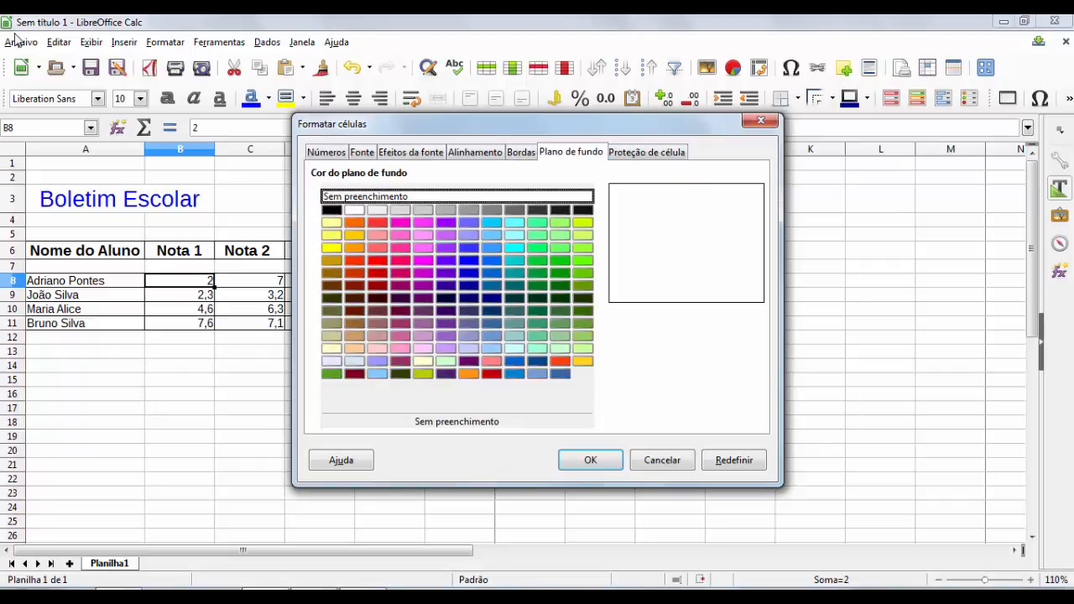
pyautogui.click(560, 260)
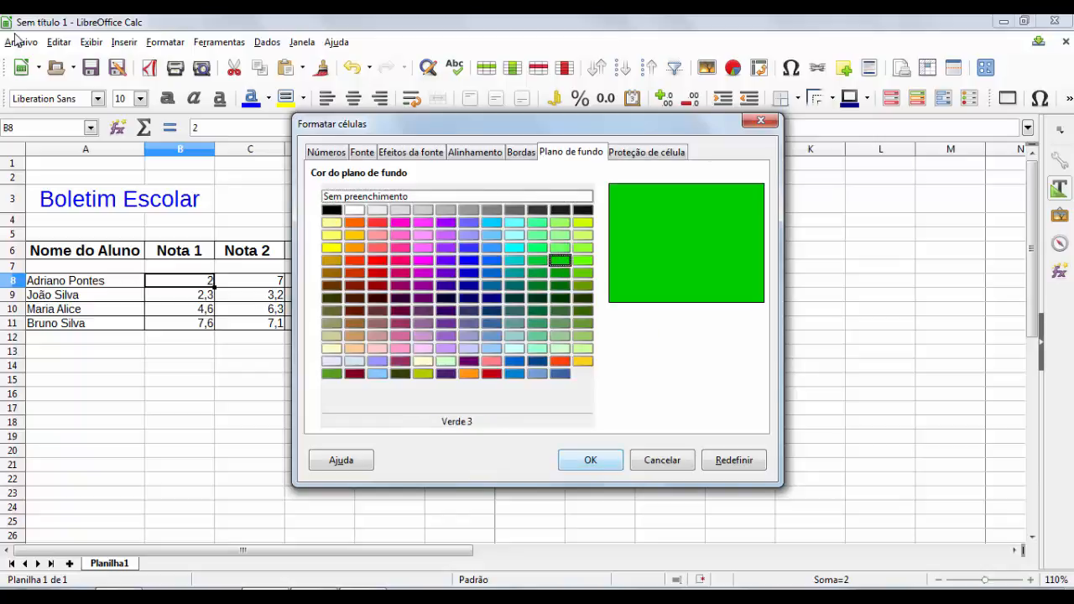
pyautogui.click(590, 460)
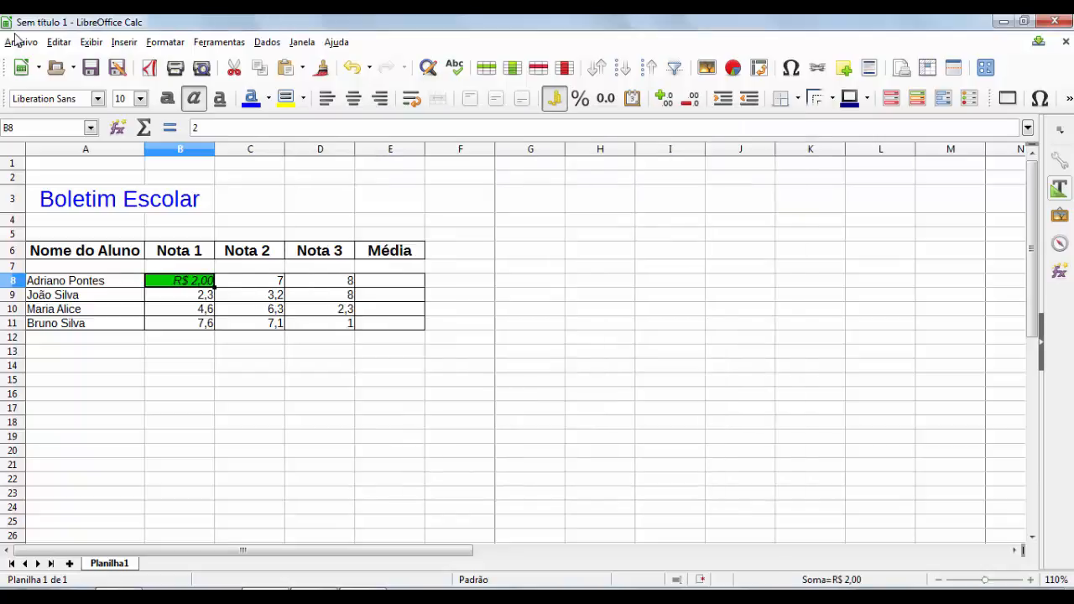
pyautogui.hotkey('ctrl', 'z')
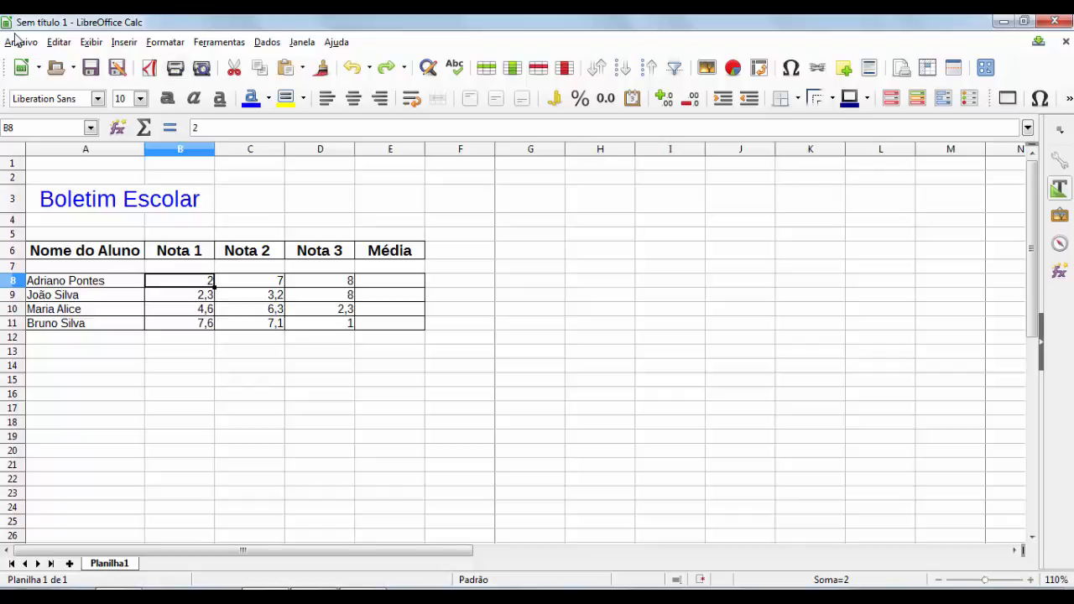
# Increase the height of row 8 with an explicit row height value, and undo the change
pyautogui.hotkey('alt', 'o')
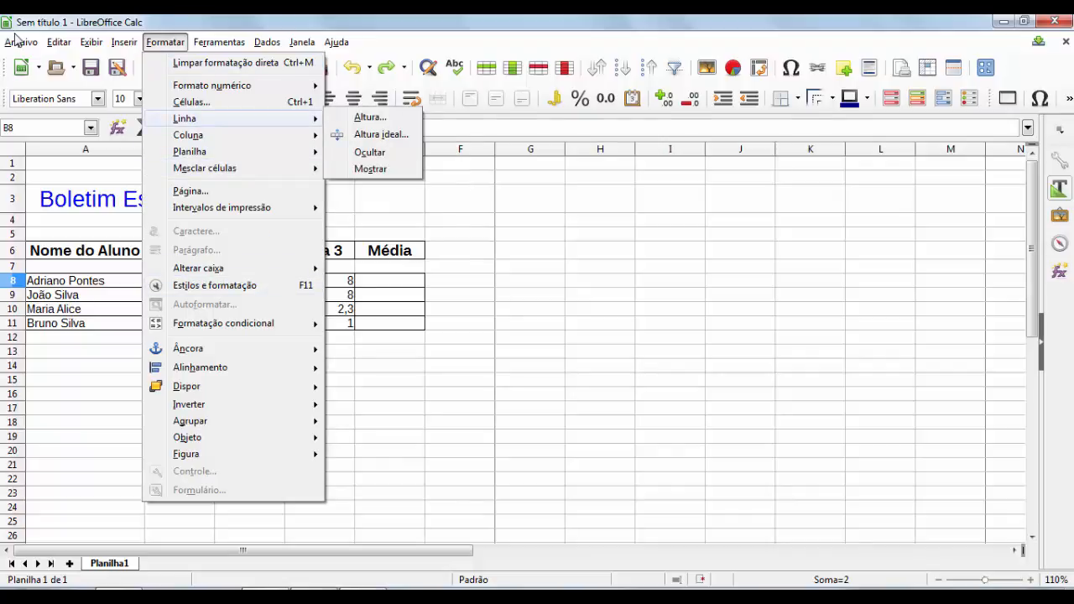
pyautogui.press('Right')
pyautogui.press('Return')
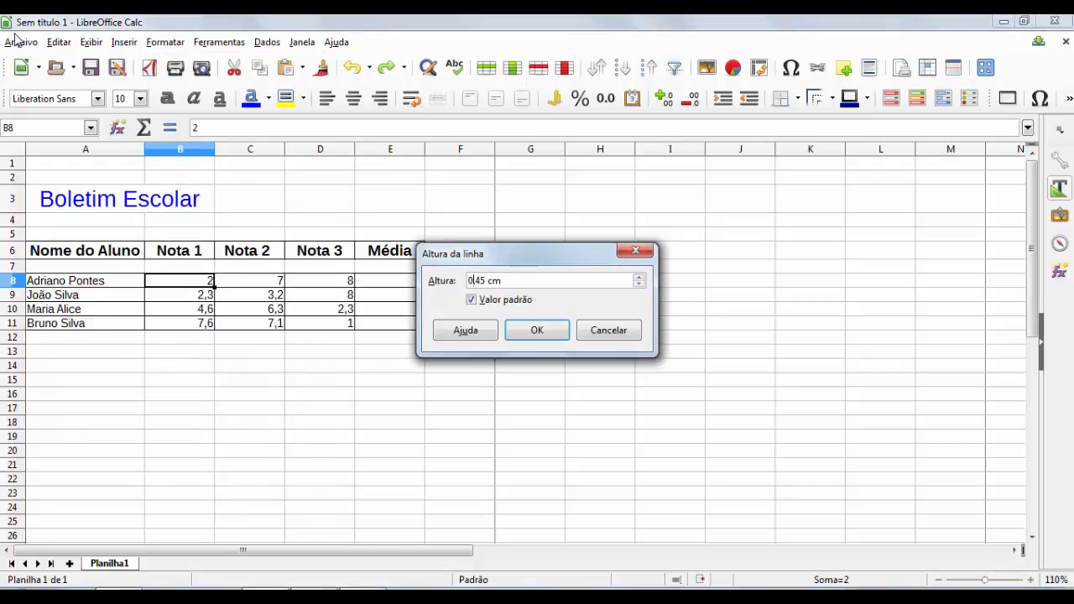
pyautogui.press('Delete')
pyautogui.write('9')
pyautogui.press('Return')
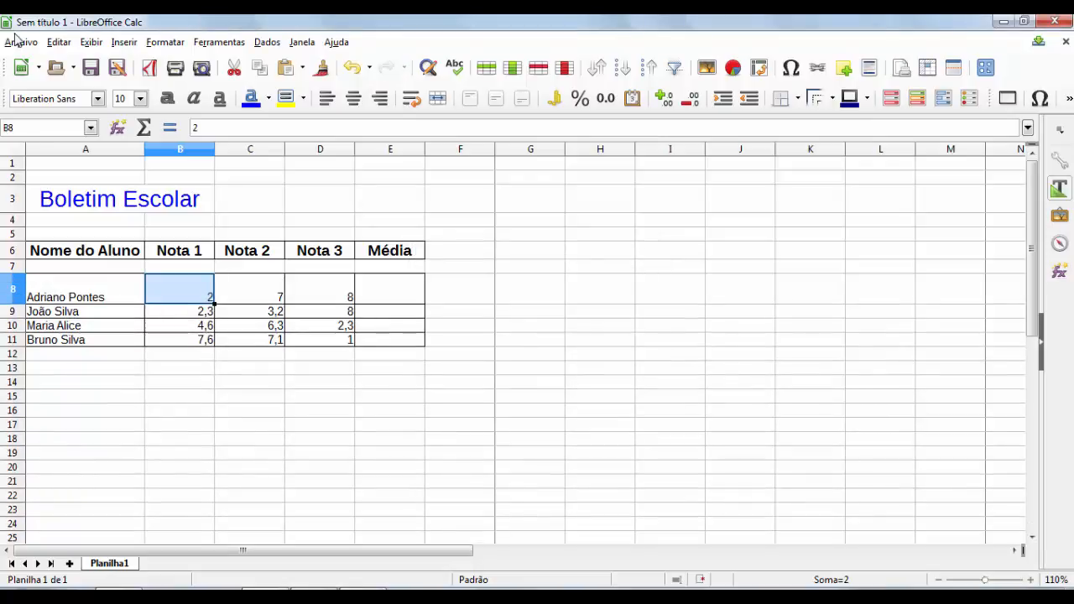
pyautogui.hotkey('ctrl', 'z')
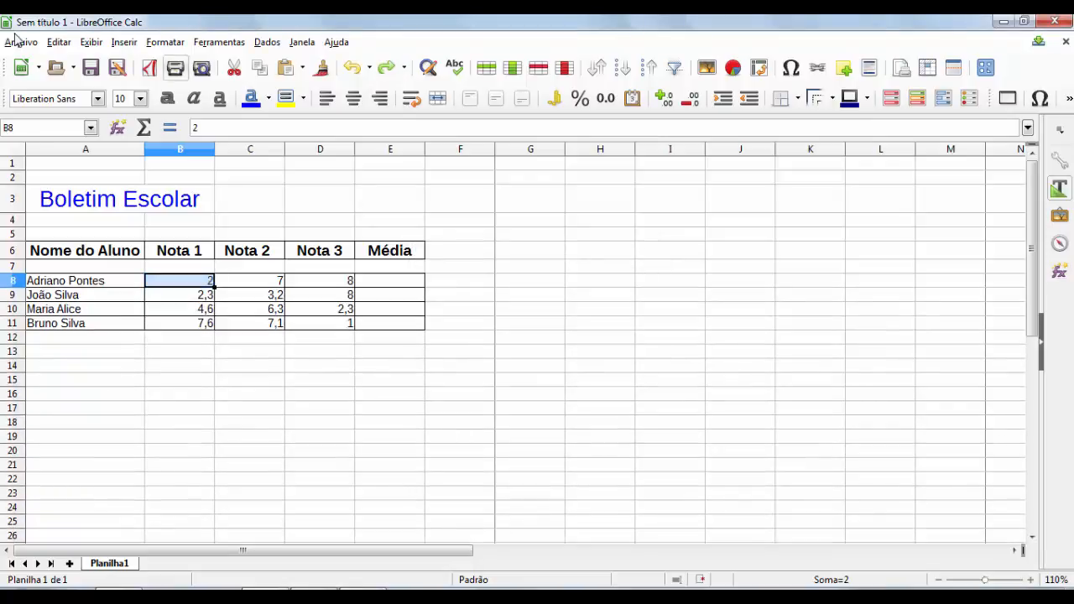
# Apply an ideal row height with 3 cm added to row 8, and undo it
pyautogui.hotkey('alt', 'o')
pyautogui.press('Down')
pyautogui.press('Down')
pyautogui.press('Down')
pyautogui.press('Down')
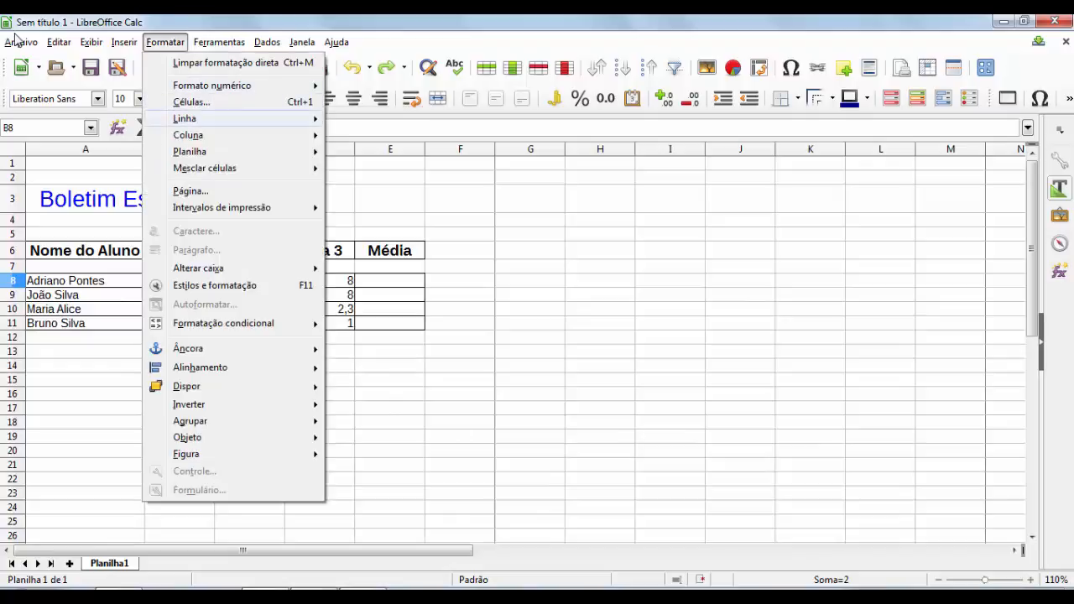
pyautogui.press('Right')
pyautogui.press('Down')
pyautogui.press('Return')
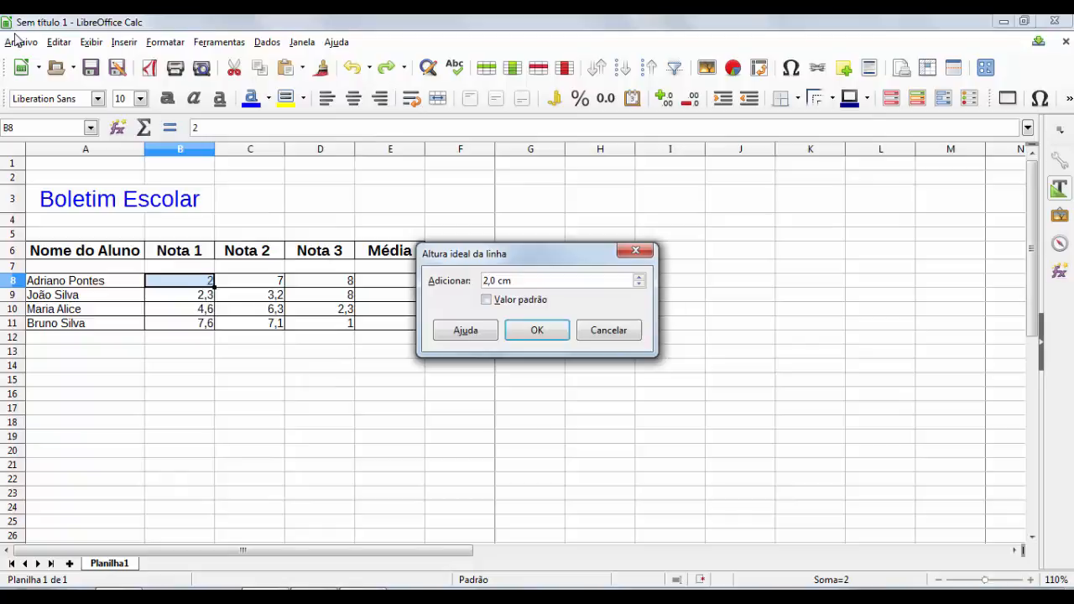
pyautogui.press('Delete')
pyautogui.write('3')
pyautogui.press('Return')
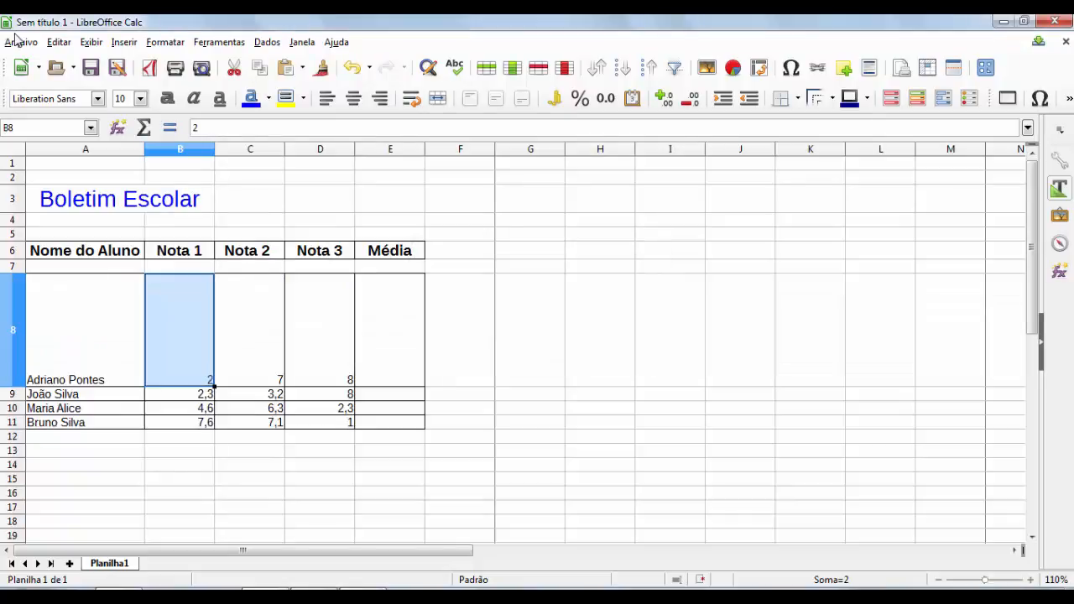
pyautogui.hotkey('ctrl', 'z')
# Hide row 8 and undo the hiding
pyautogui.hotkey('alt', 'f')
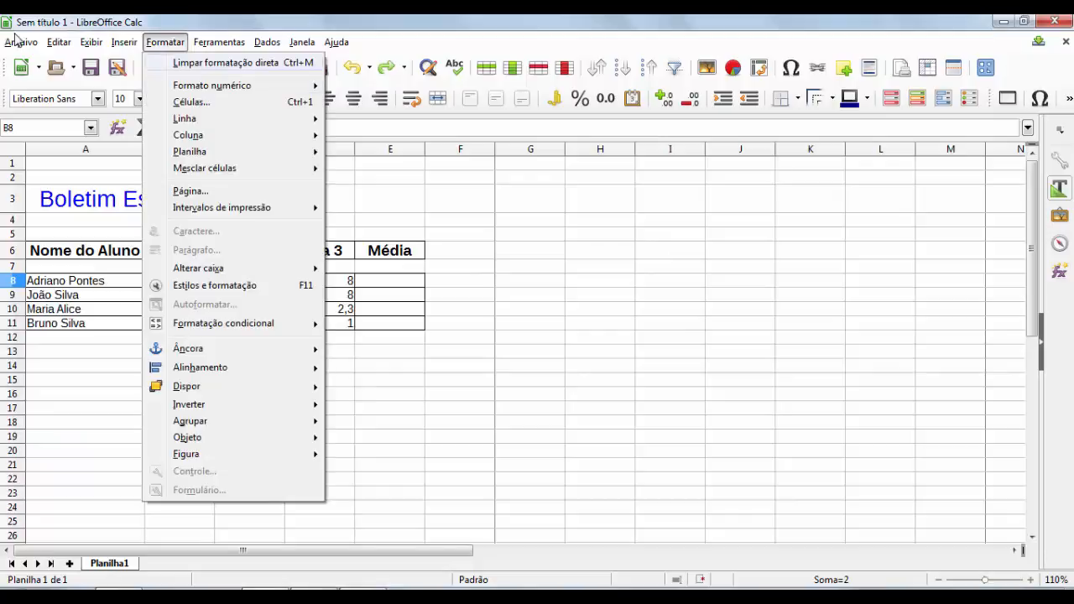
pyautogui.press('Down')
pyautogui.press('Down')
pyautogui.press('Down')
pyautogui.press('Right')
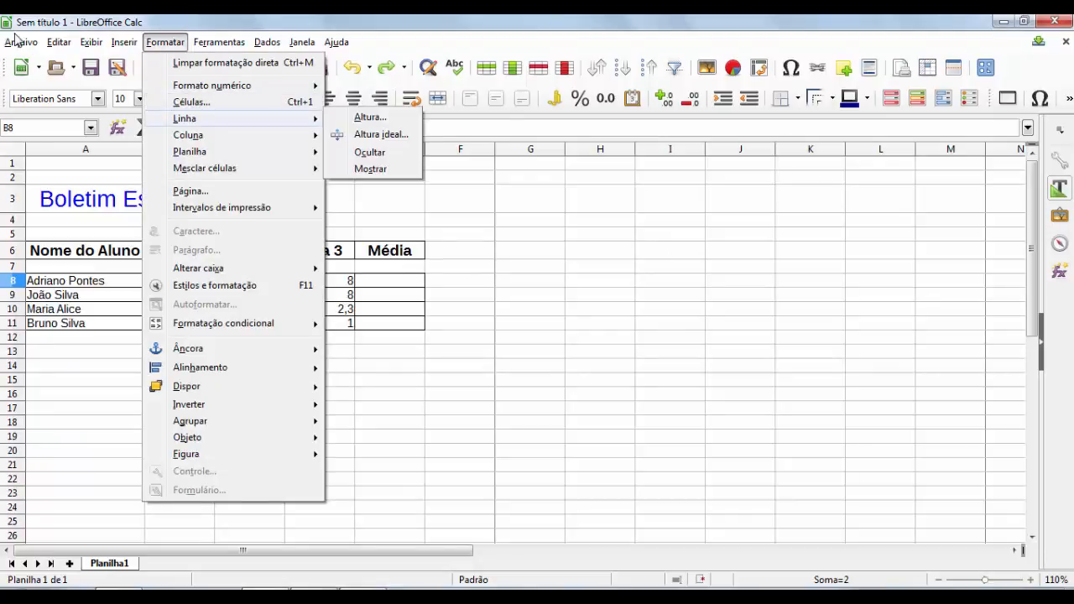
pyautogui.press('Down')
pyautogui.press('Down')
pyautogui.press('Return')
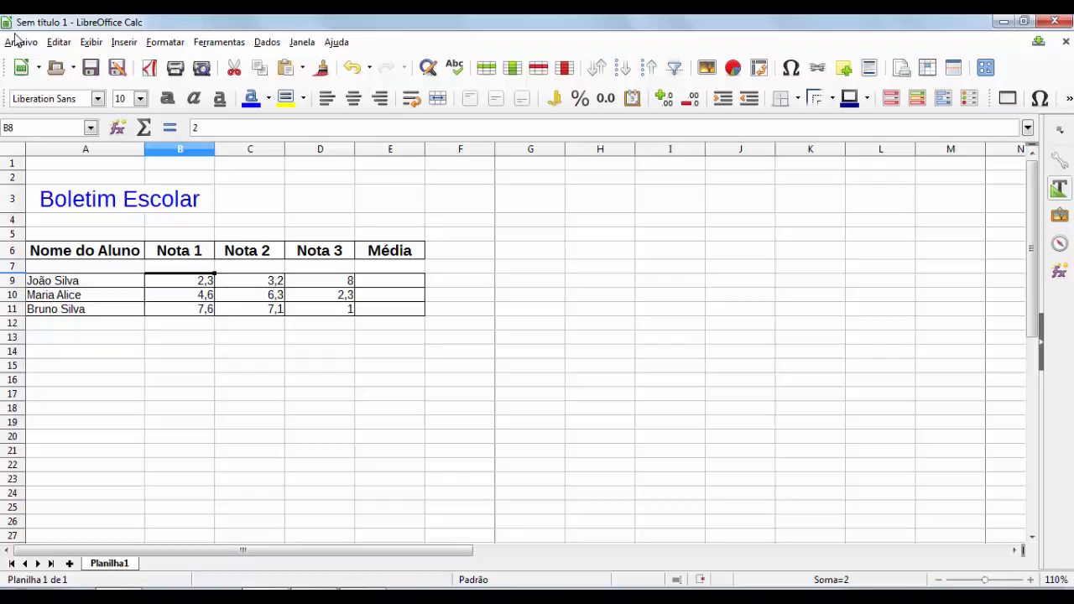
pyautogui.hotkey('ctrl', 'z')
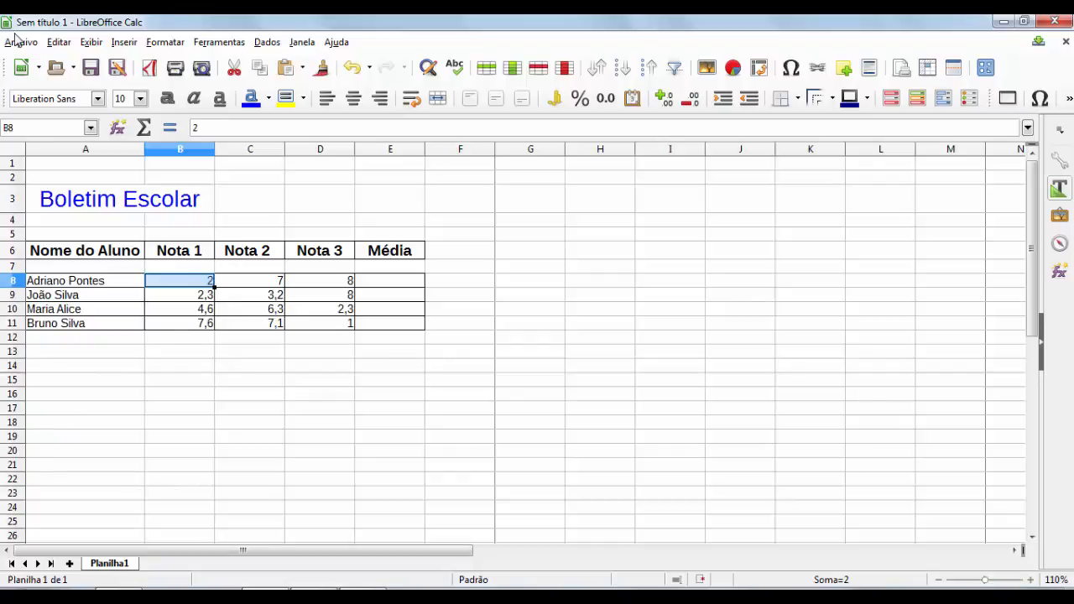
# Examine the formatting, size, insert, delete and hide options offered for row 8 and column B, dismissing the Windows color scheme notice
pyautogui.rightClick(14, 278)
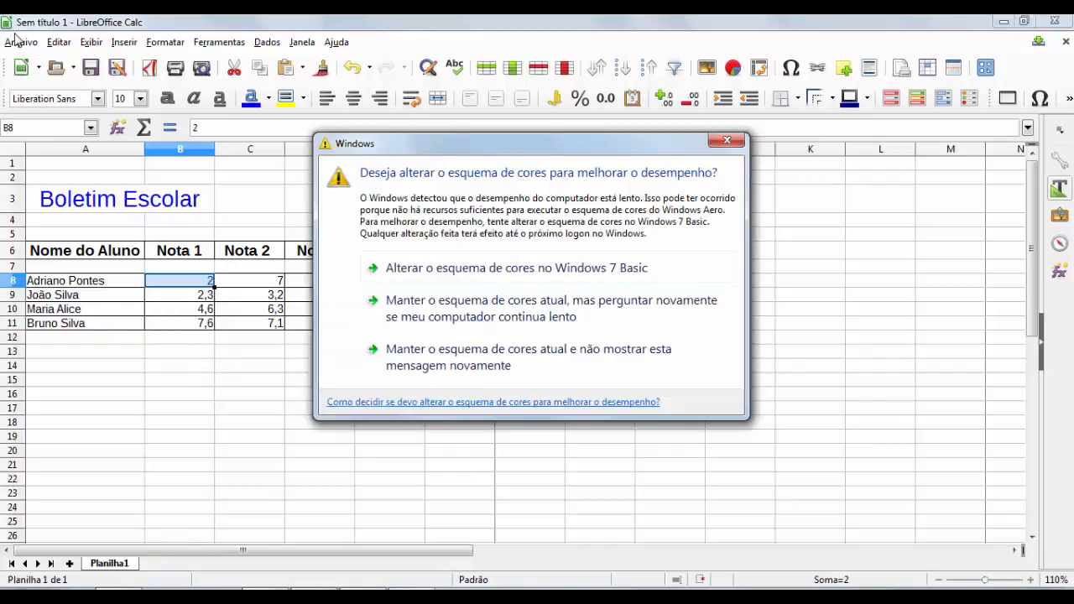
pyautogui.click(726, 140)
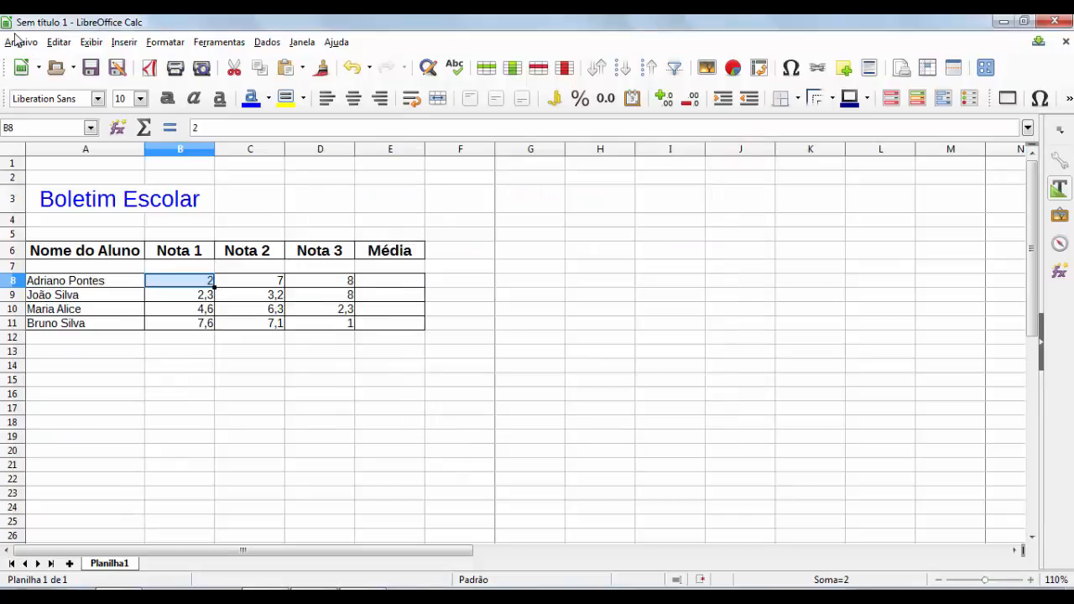
pyautogui.rightClick(13, 279)
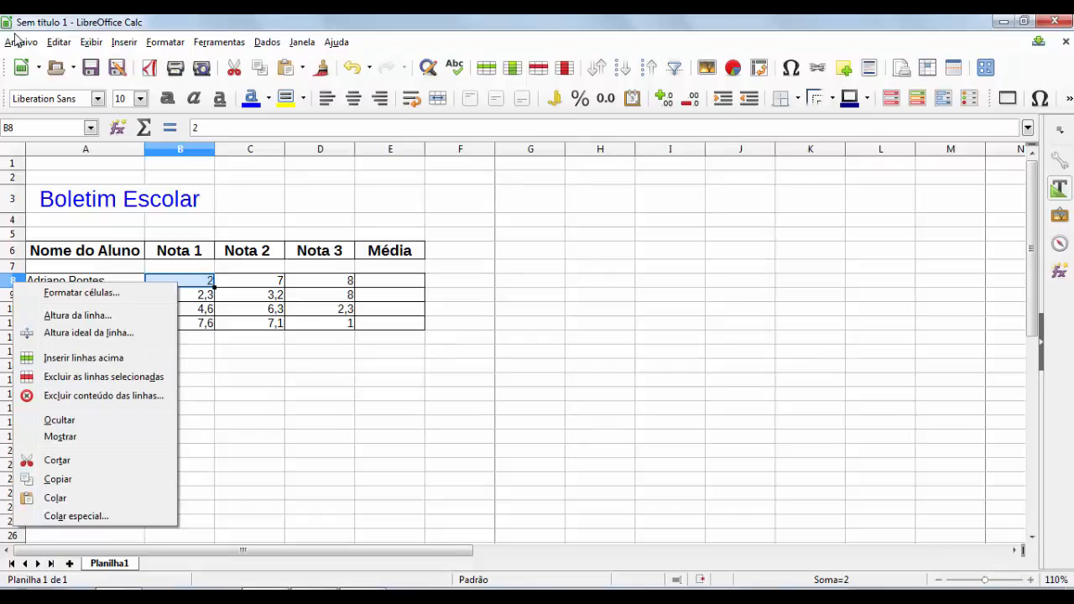
pyautogui.press('Escape')
pyautogui.rightClick(186, 149)
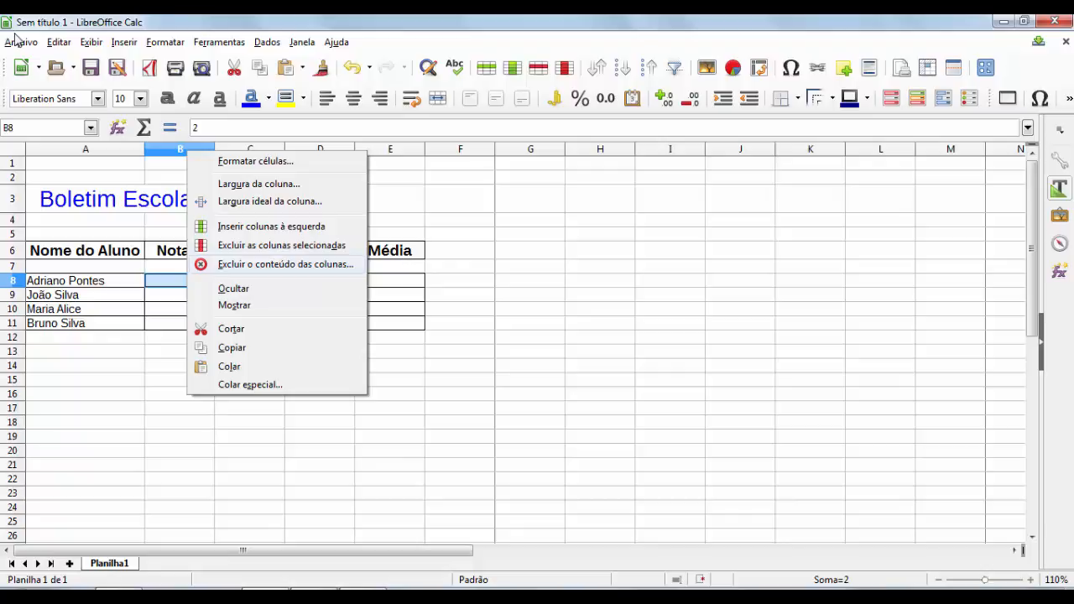
pyautogui.press('Escape')
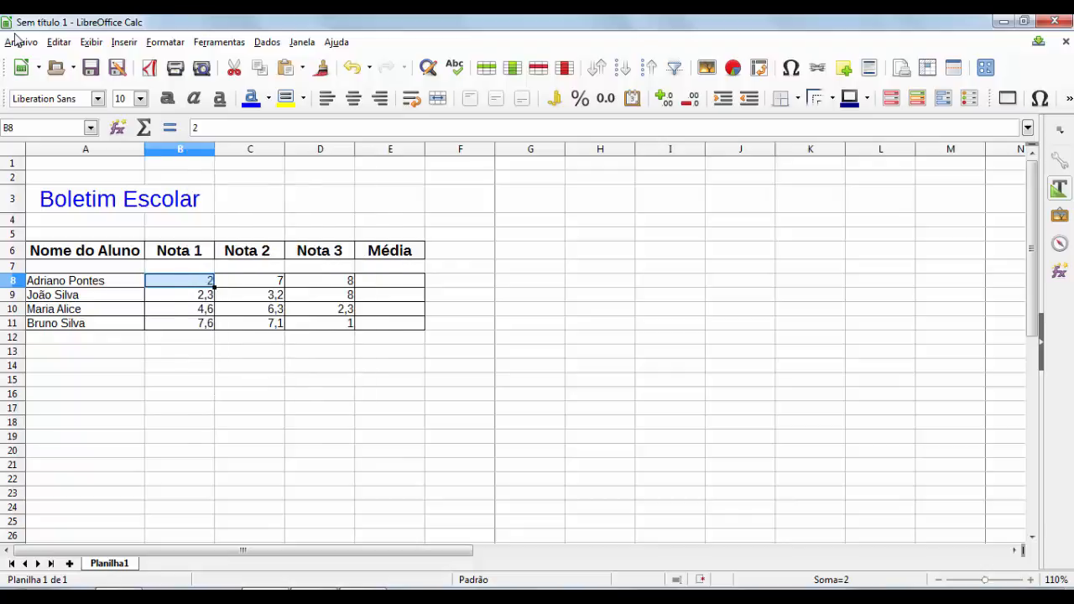
pyautogui.rightClick(10, 281)
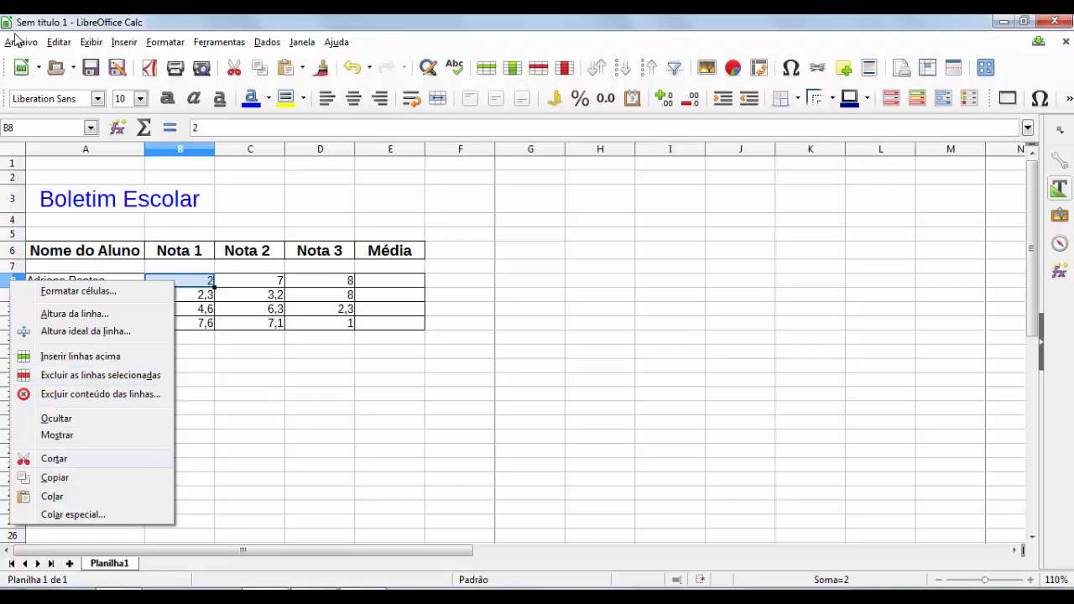
pyautogui.press('Escape')
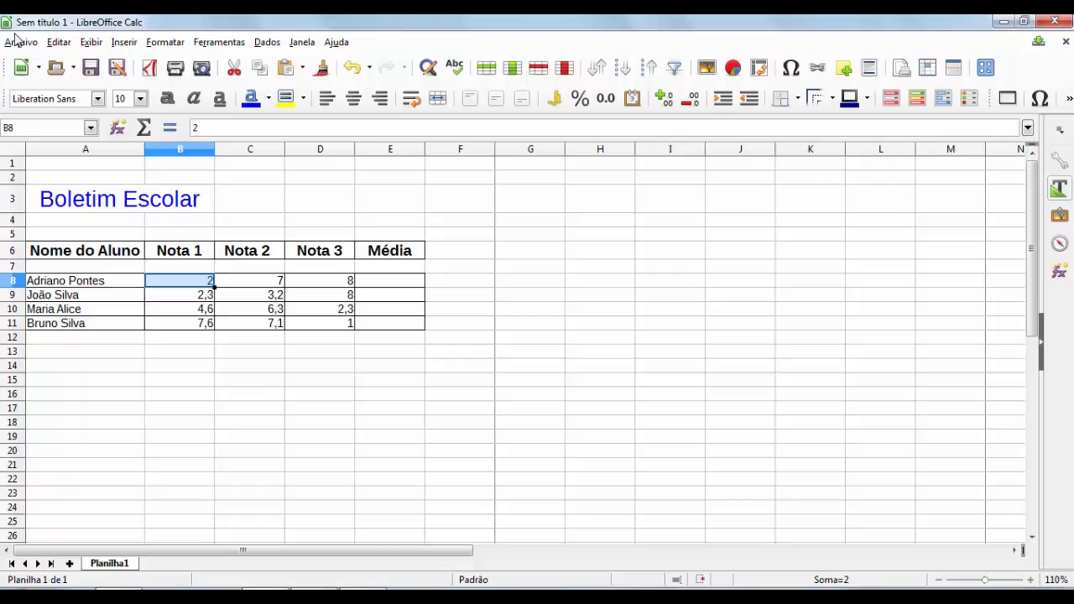
# Rename the sheet Planilha1 as Boletim Escolar
pyautogui.click(166, 42)
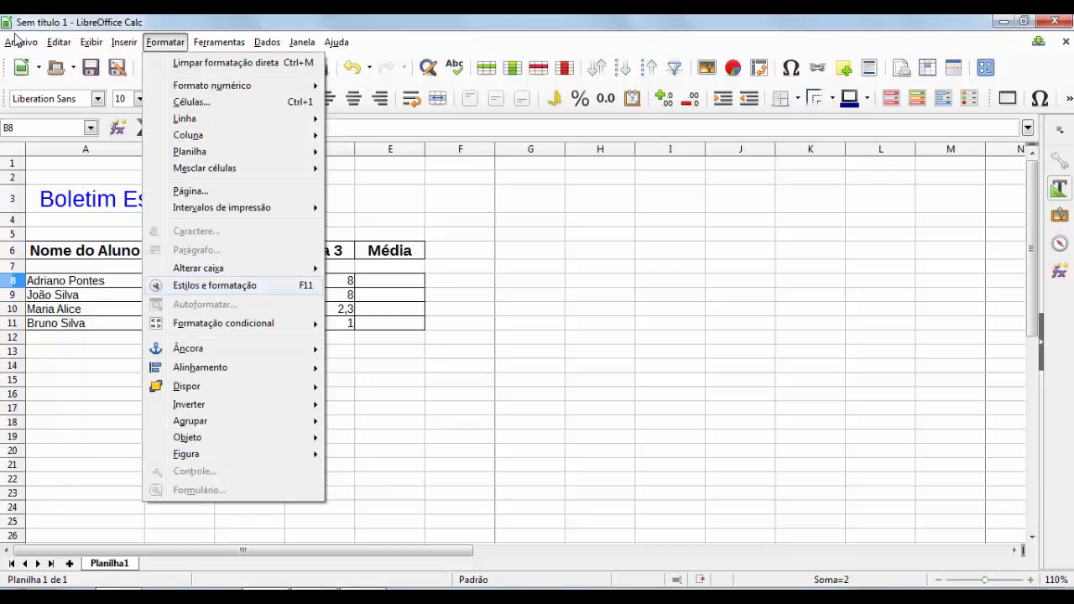
pyautogui.moveTo(189, 151)
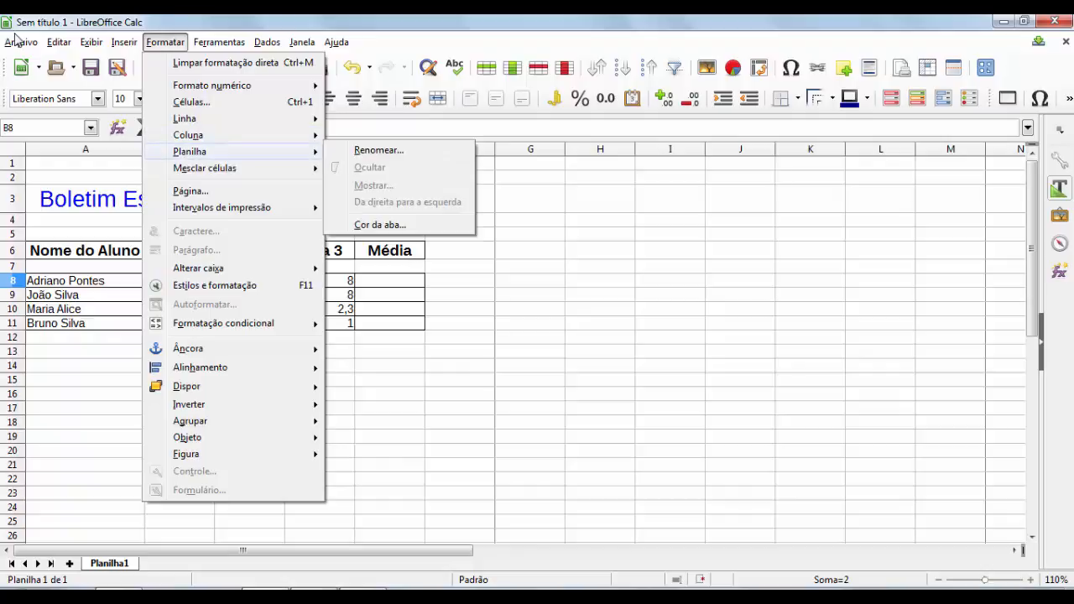
pyautogui.click(379, 150)
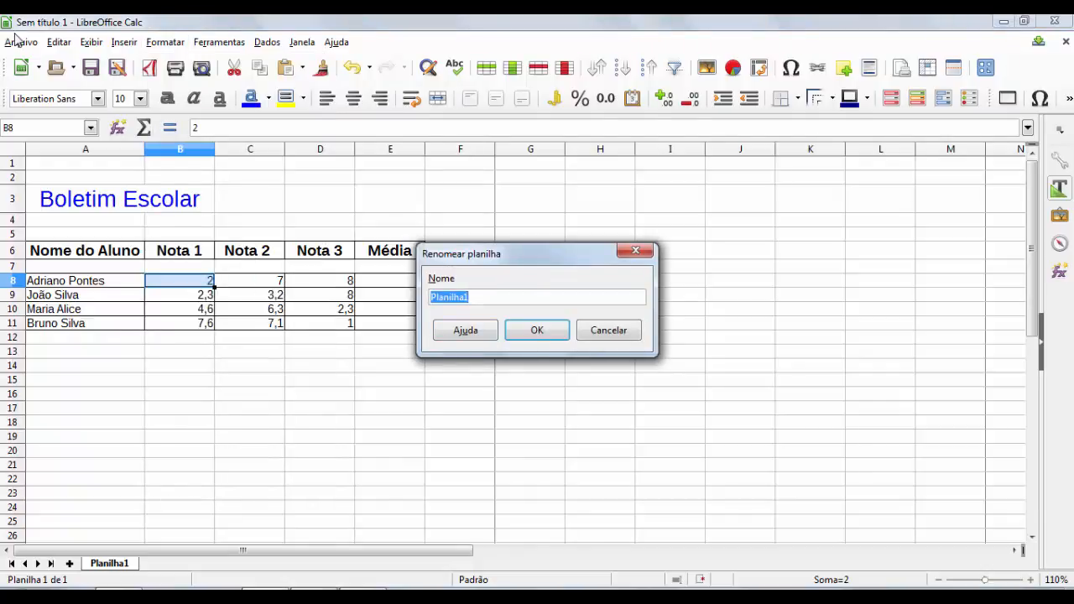
pyautogui.write('Boletim')
pyautogui.press('BackSpace')
pyautogui.press('BackSpace')
pyautogui.press('BackSpace')
pyautogui.write('etim Escolar')
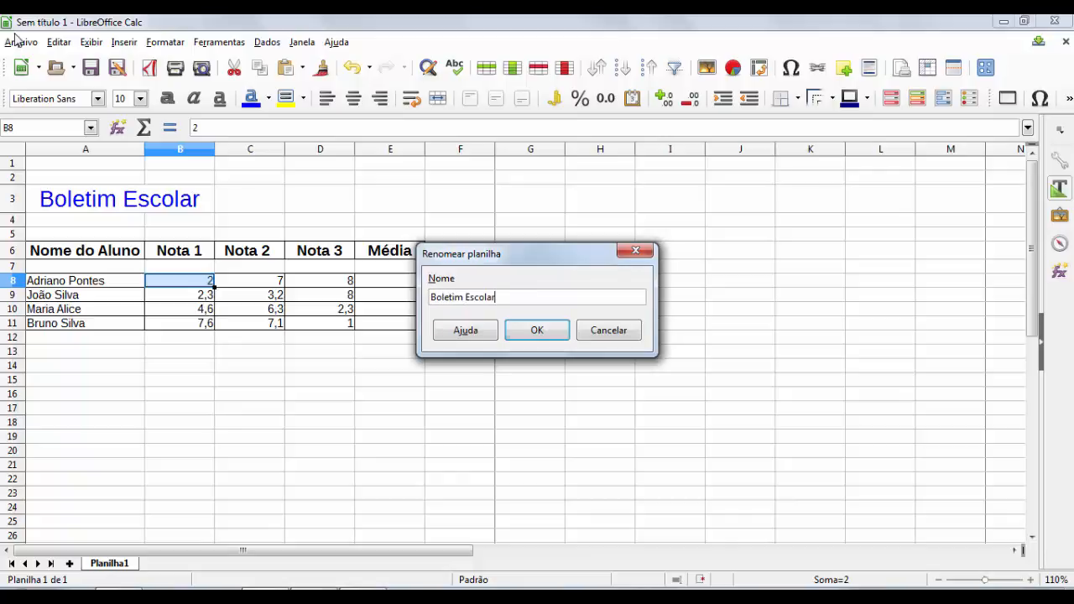
pyautogui.press('Return')
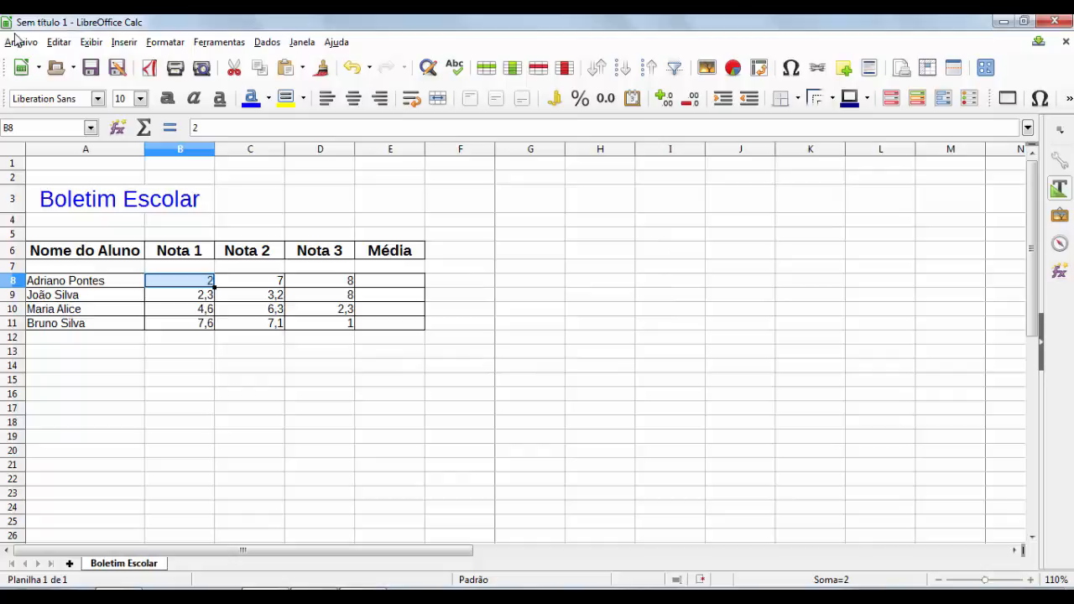
# Rename the sheet as Boletim Escolar 1, and restore its name to Boletim Escolar
pyautogui.rightClick(124, 563)
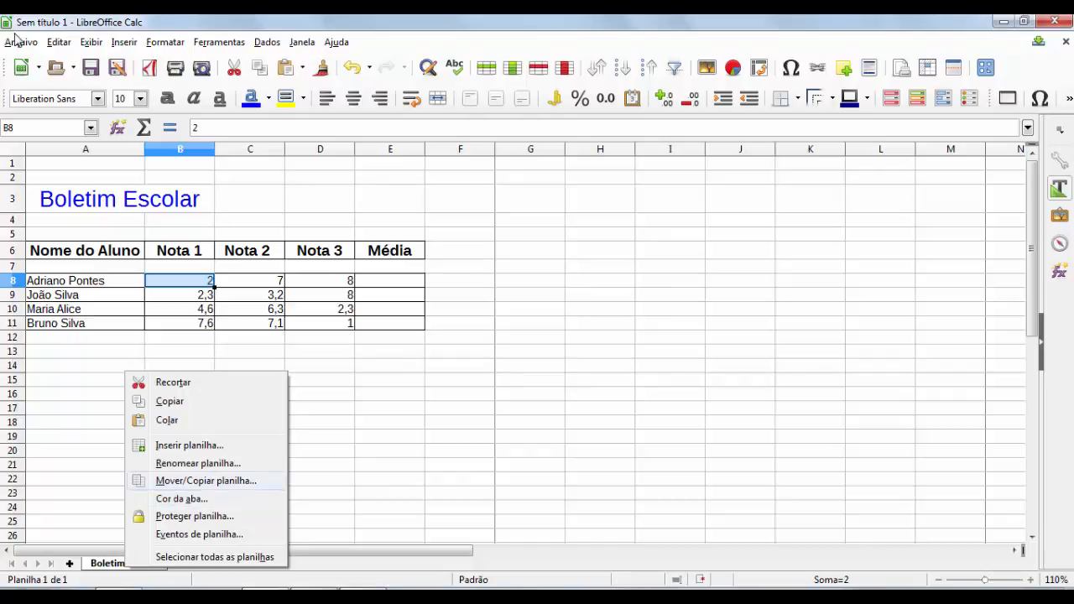
pyautogui.click(198, 464)
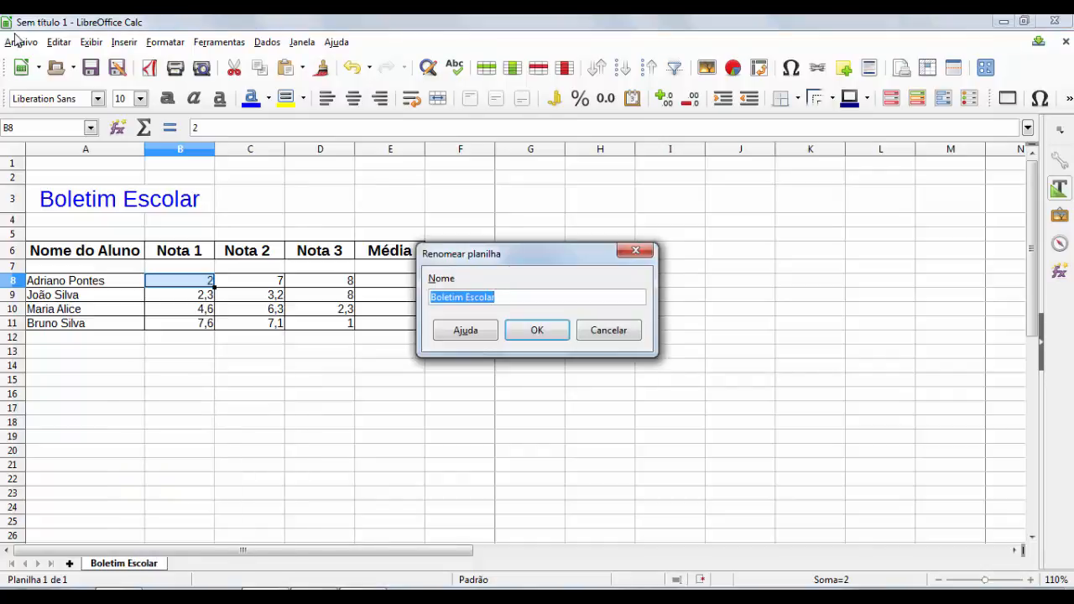
pyautogui.press('End')
pyautogui.write('1')
pyautogui.press('Return')
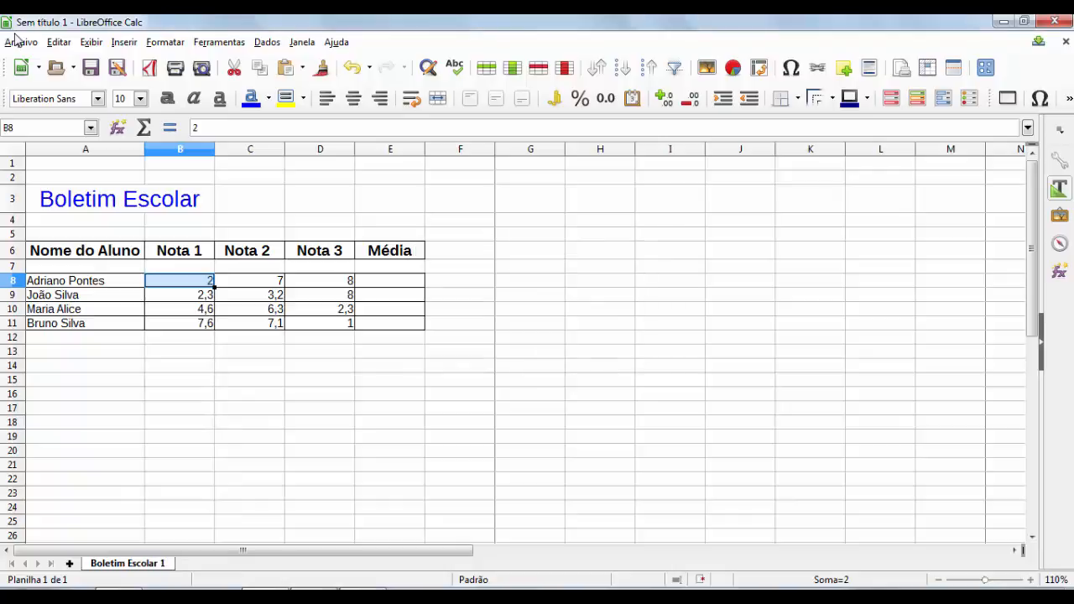
pyautogui.rightClick(153, 563)
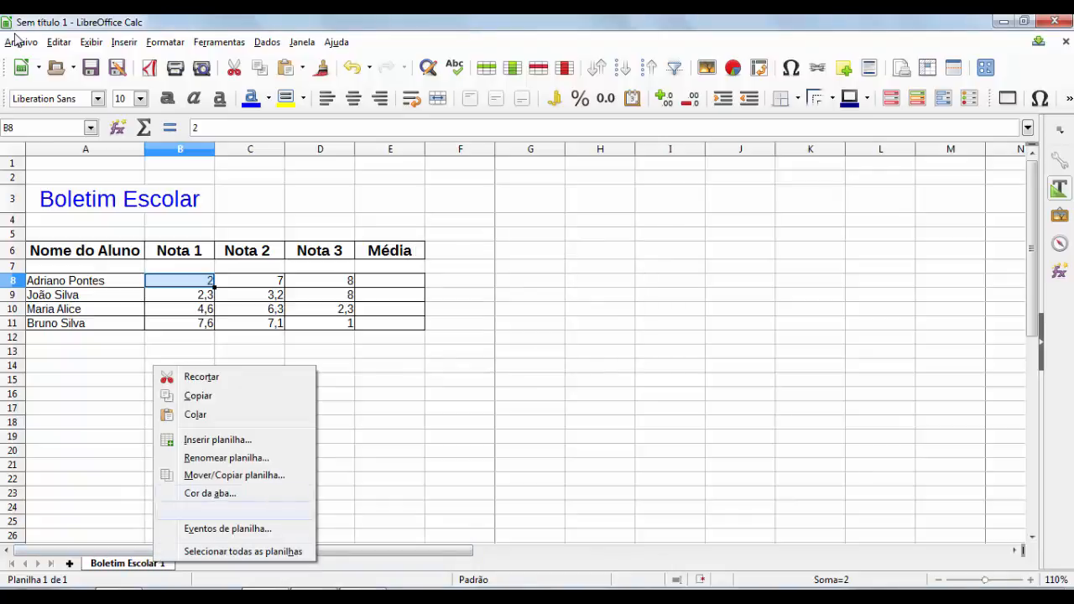
pyautogui.click(225, 458)
pyautogui.press('End')
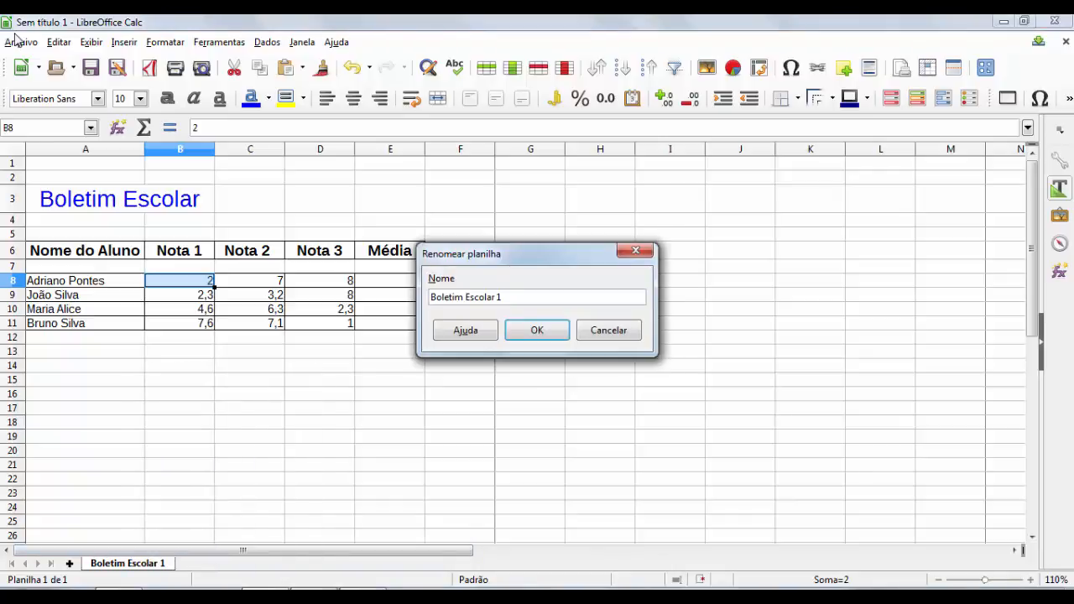
pyautogui.press('BackSpace')
pyautogui.press('BackSpace')
pyautogui.press('Return')
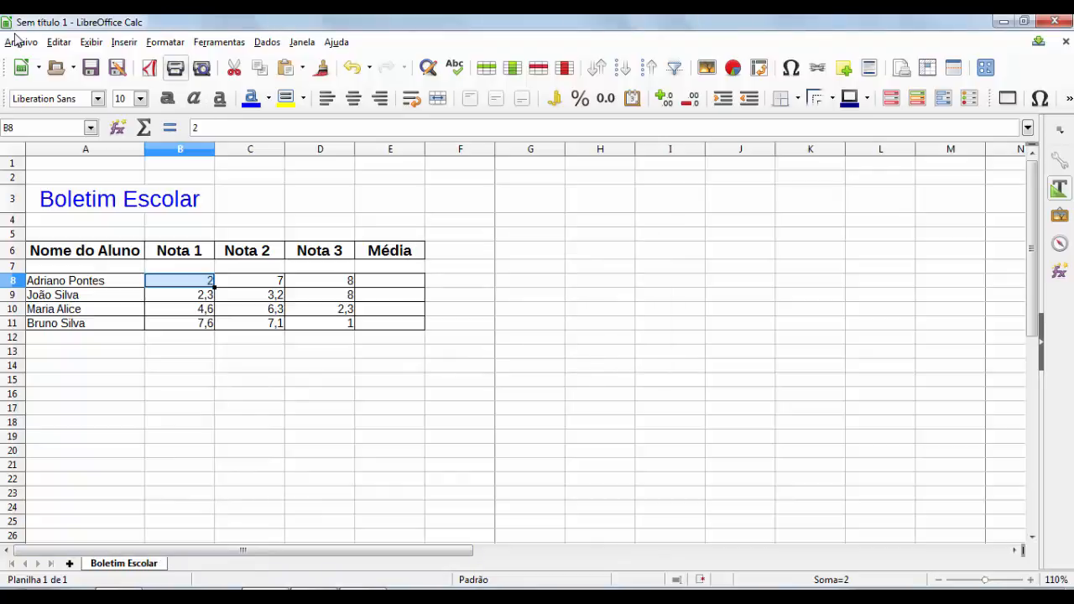
# Look at the cell merging options and examine the default page style's paper format, background and header settings without changing them
pyautogui.hotkey('alt', 'o')
pyautogui.press('Down')
pyautogui.press('Down')
pyautogui.press('Down')
pyautogui.press('Down')
pyautogui.press('Down')
pyautogui.press('Down')
pyautogui.press('Down')
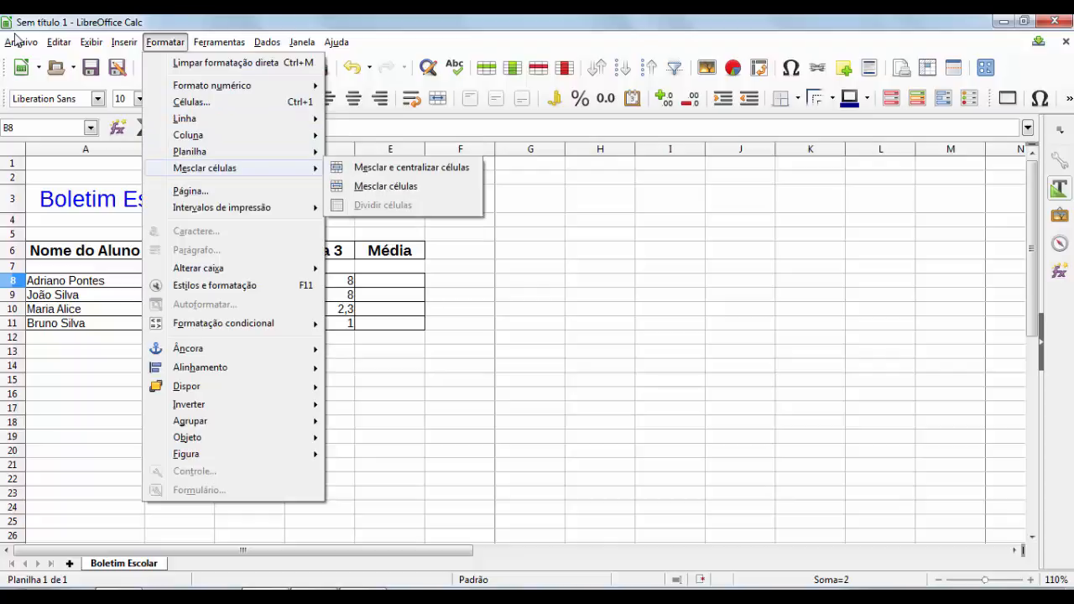
pyautogui.press('Down')
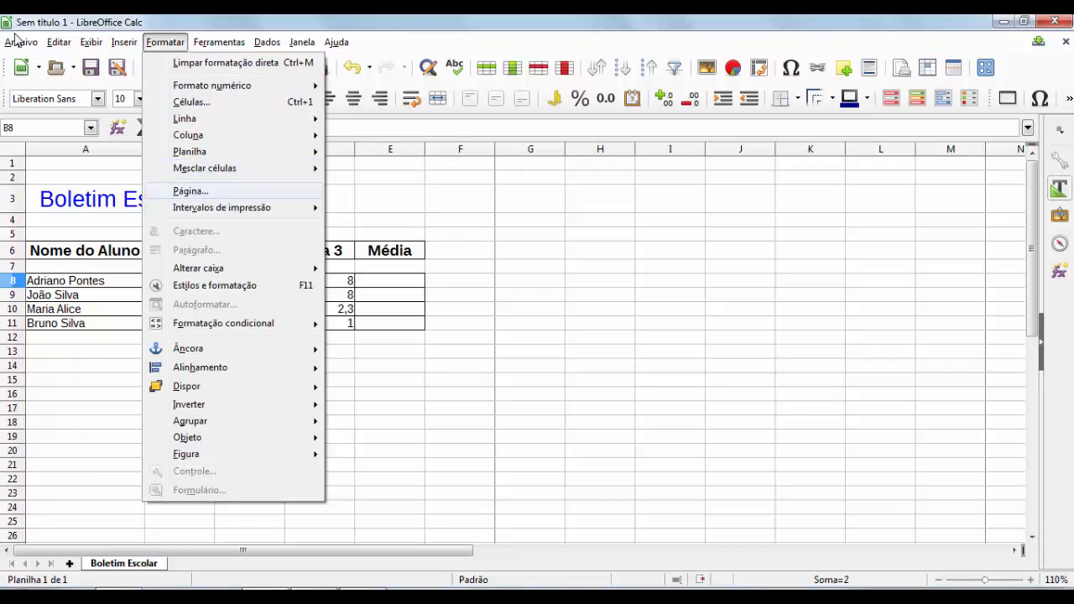
pyautogui.press('Return')
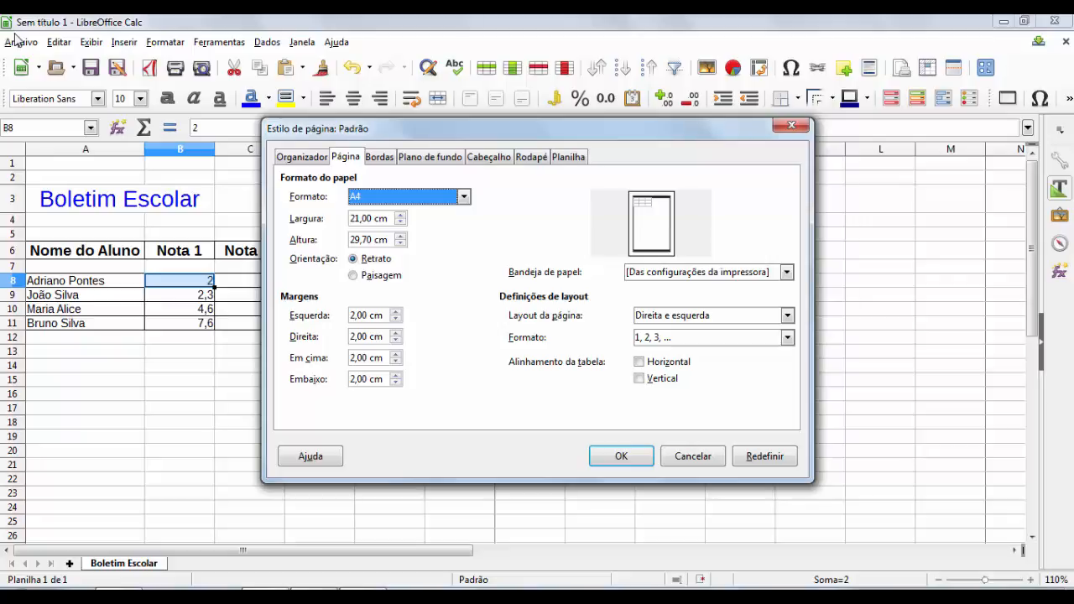
pyautogui.click(429, 157)
pyautogui.click(489, 157)
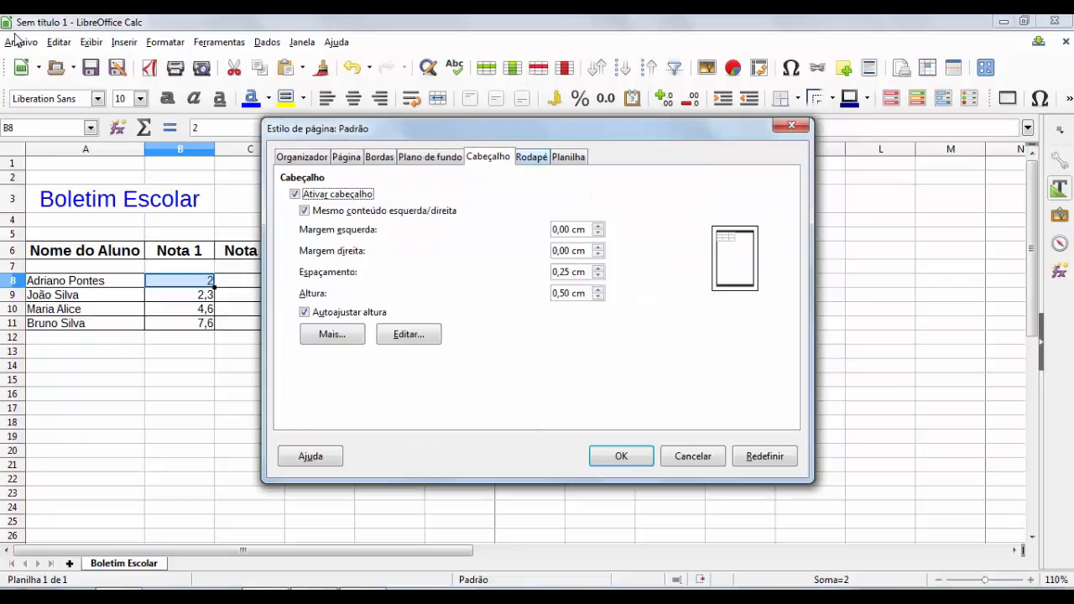
pyautogui.click(792, 125)
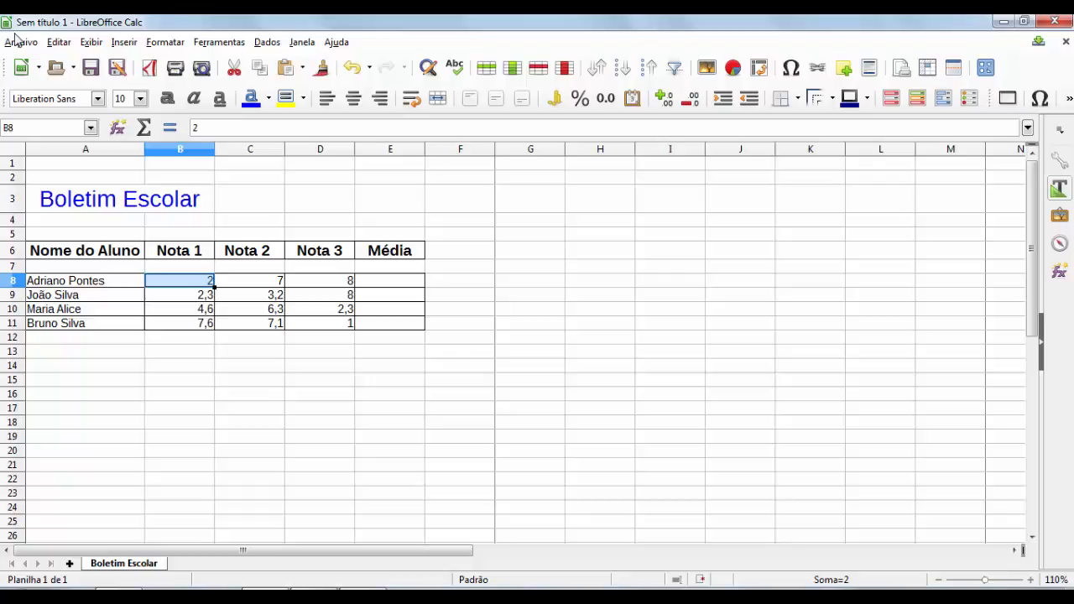
# Examine the available conditional formatting types for cells, such as condition, color scale, data bar and icon set
pyautogui.hotkey('alt', 'o')
pyautogui.press('Down')
pyautogui.press('Down')
pyautogui.press('Down')
pyautogui.press('Down')
pyautogui.press('Down')
pyautogui.press('Down')
pyautogui.press('Down')
pyautogui.press('Down')
pyautogui.press('Down')
pyautogui.press('Down')
pyautogui.press('Down')
pyautogui.press('Down')
pyautogui.press('Down')
pyautogui.press('Down')
pyautogui.press('Down')
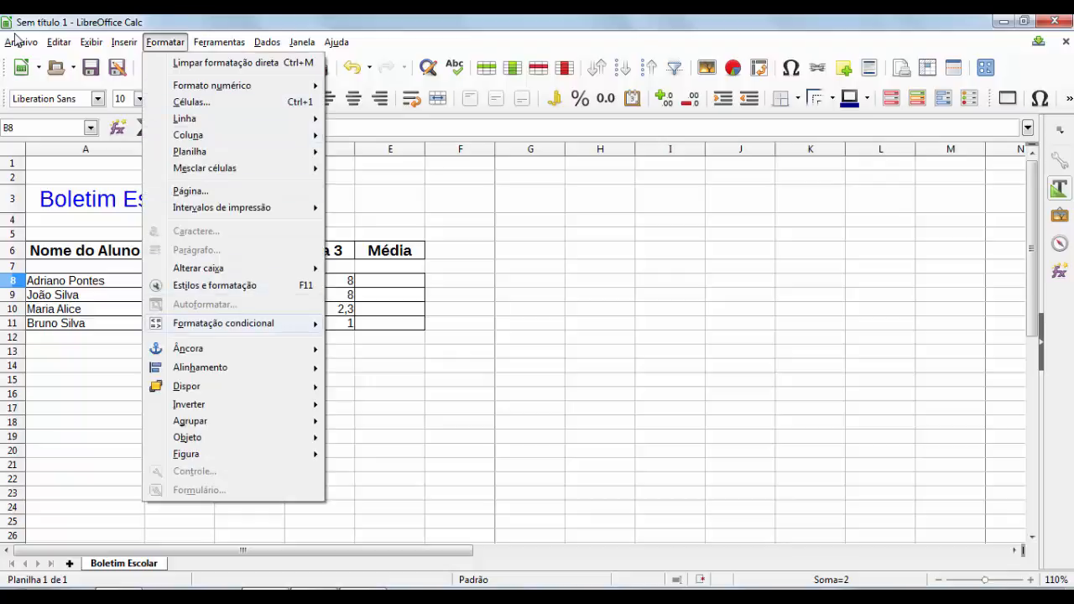
pyautogui.press('Right')
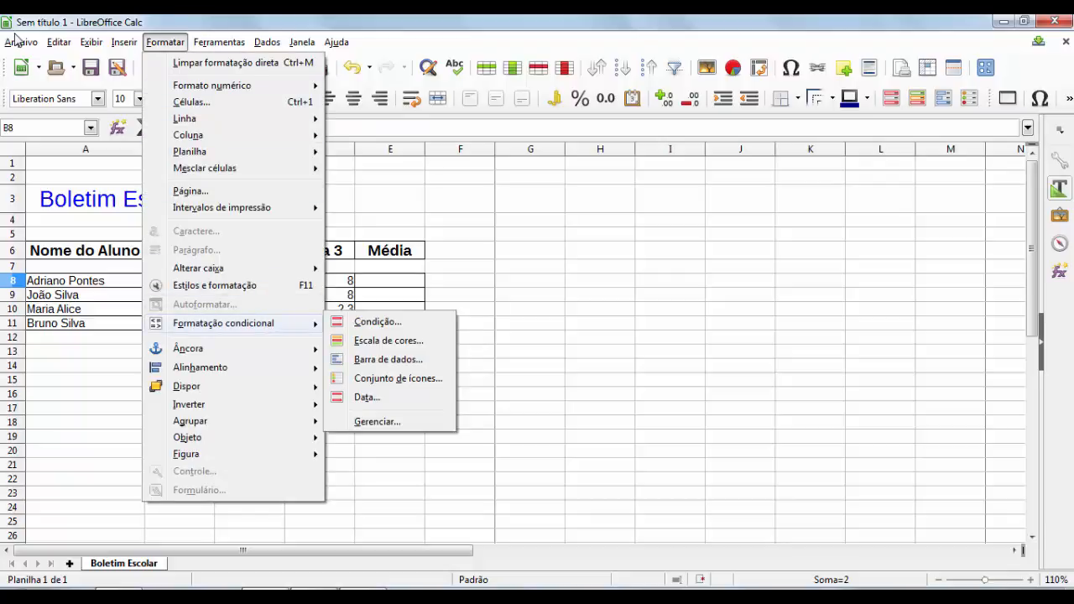
pyautogui.press('Left')
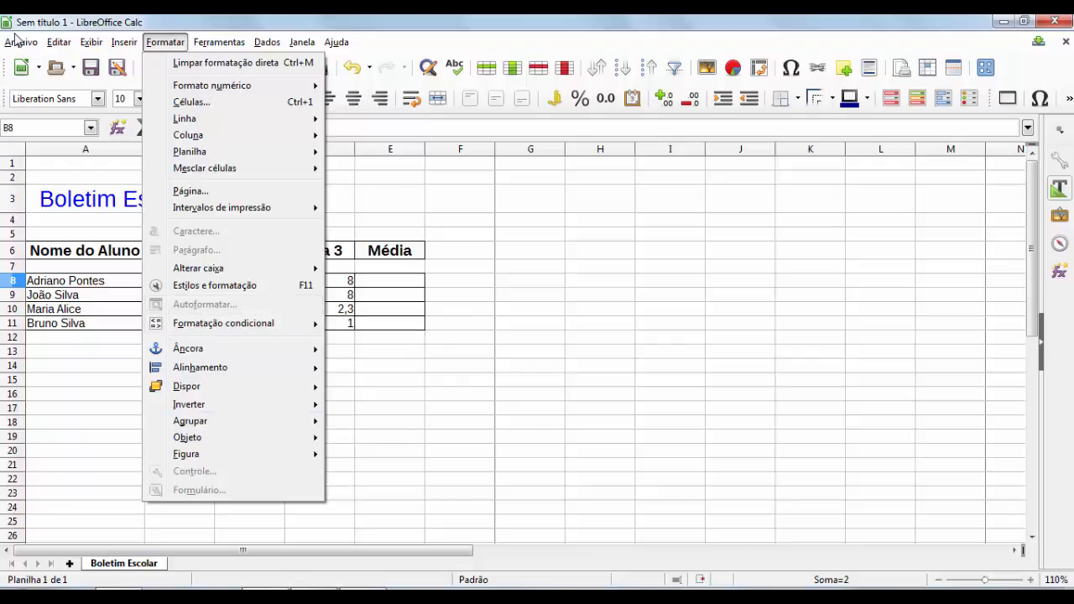
pyautogui.press('Escape')
# Enter the formula =(B8+C8+D8)/3 in cell E8 to average the first student's three grades, and dismiss the Windows color scheme notice
pyautogui.press('Down')
pyautogui.press('Down')
pyautogui.press('Down')
pyautogui.press('Down')
pyautogui.press('Down')
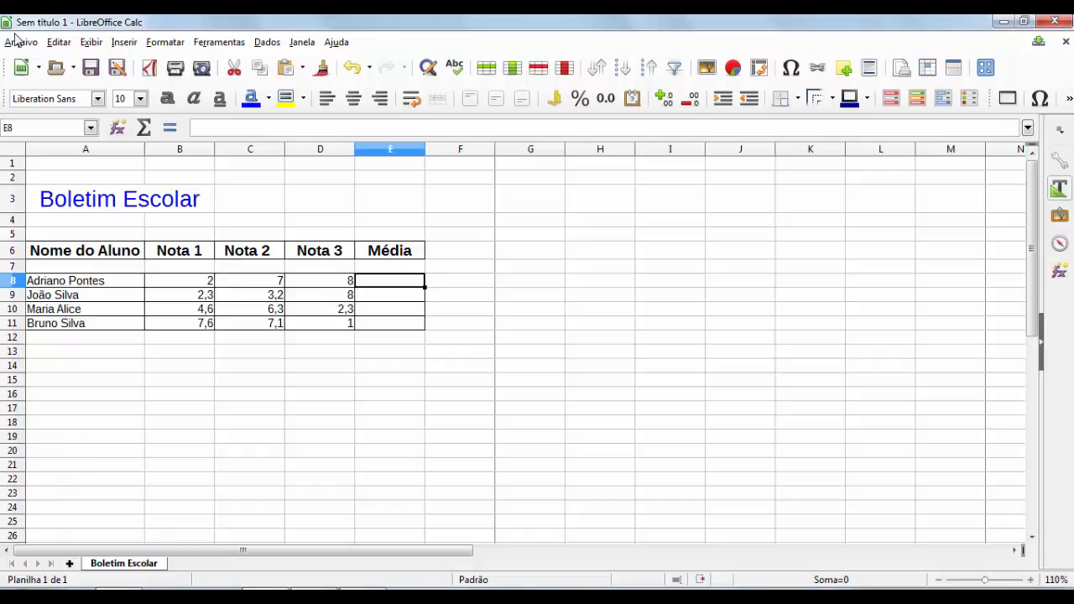
pyautogui.click(249, 128)
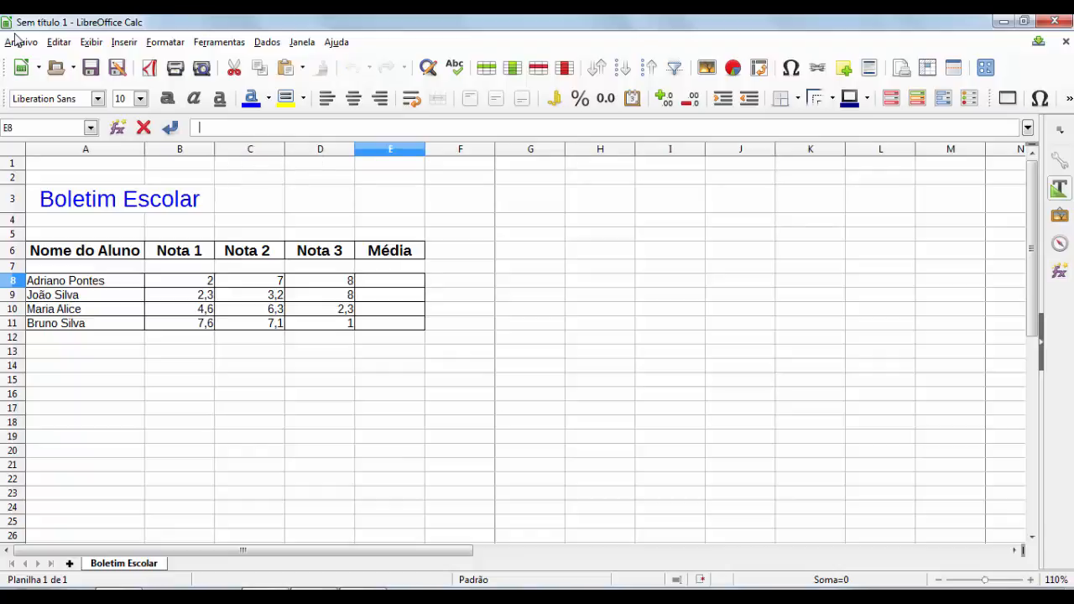
pyautogui.write('=')
pyautogui.write('(')
pyautogui.press('Left')
pyautogui.press('Left')
pyautogui.press('Left')
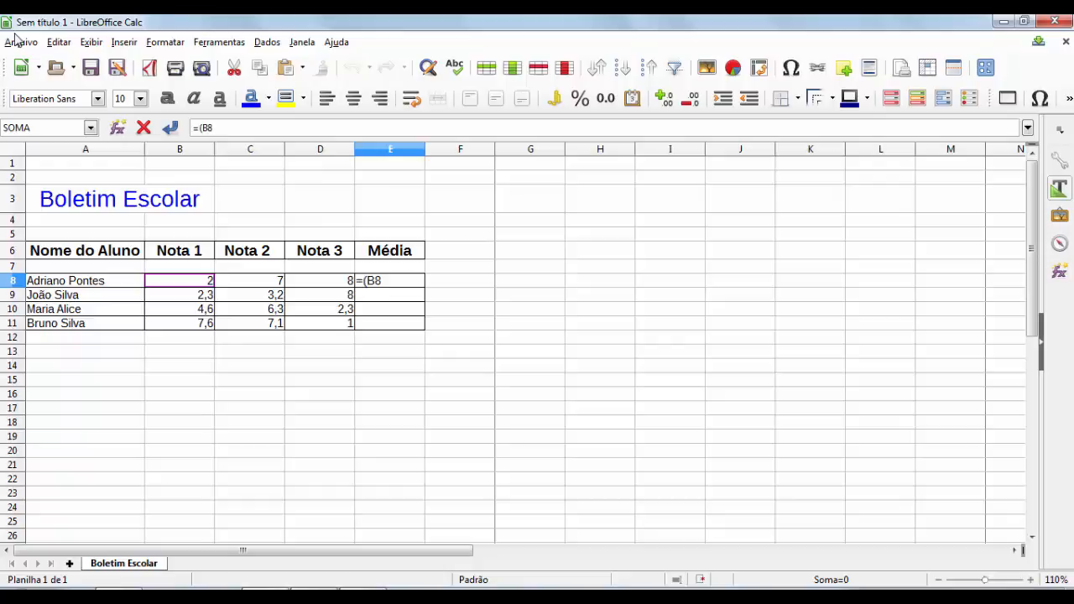
pyautogui.write('+')
pyautogui.press('Left')
pyautogui.press('Left')
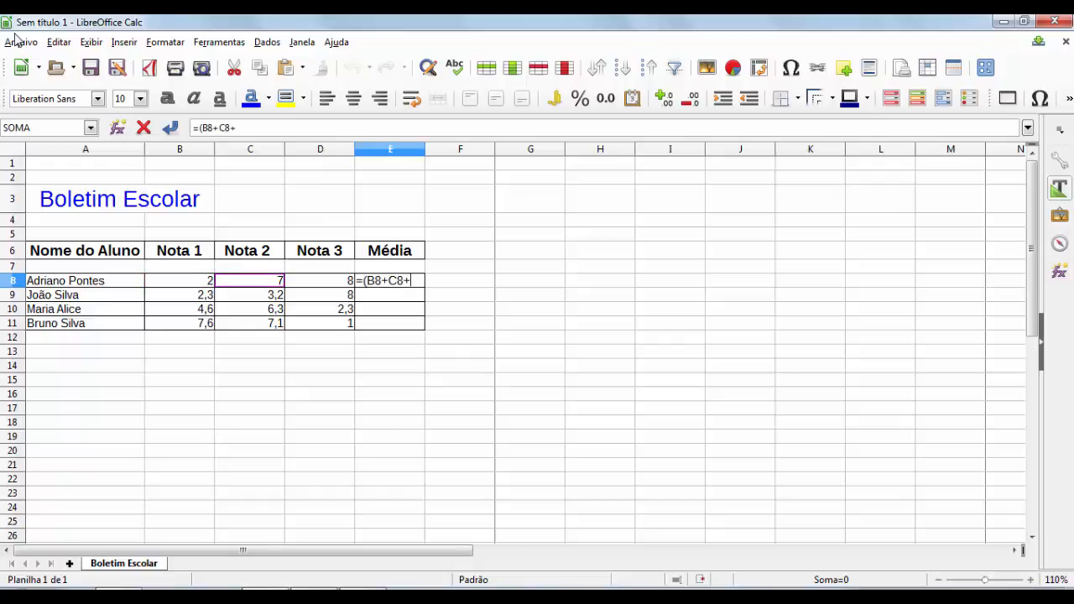
pyautogui.write('+')
pyautogui.press('Left')
pyautogui.write(')/')
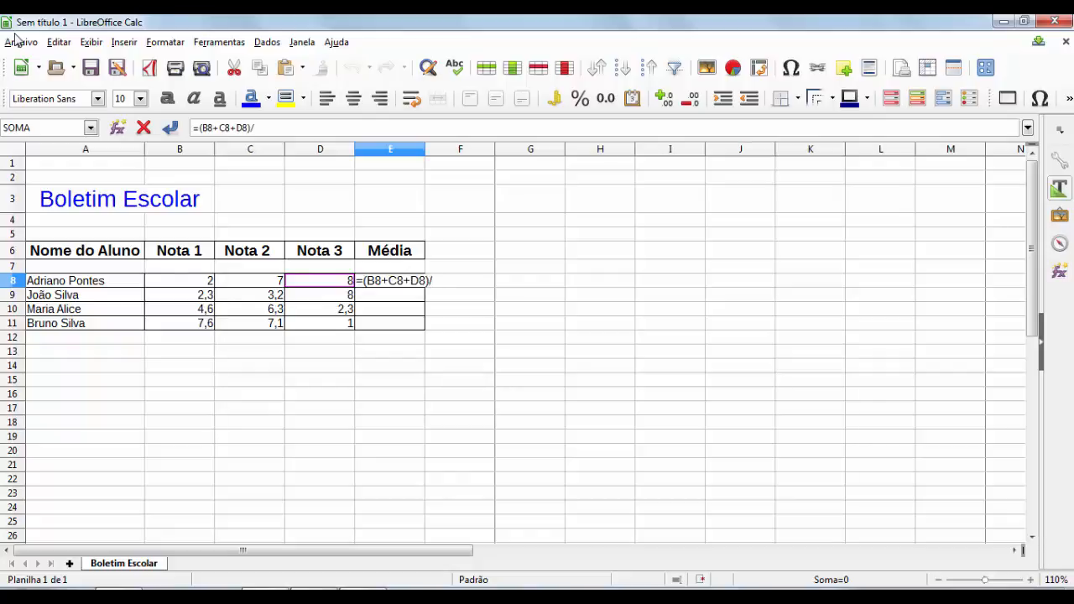
pyautogui.write('3')
pyautogui.press('Return')
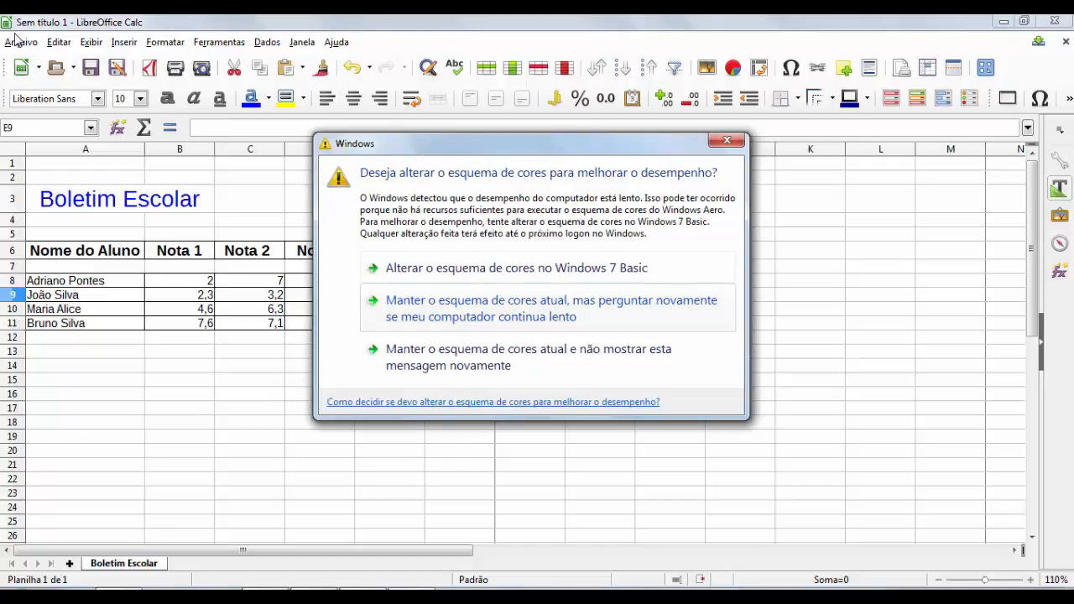
pyautogui.press('Escape')
# Review the average formula in E8 and the Média cells below it for the other students
pyautogui.press('Up')
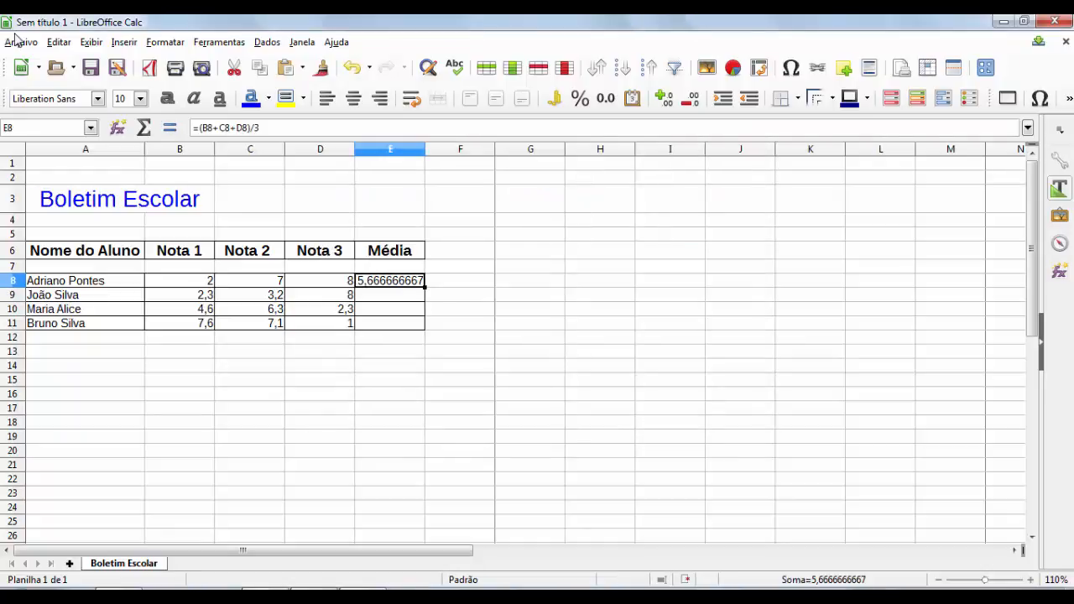
pyautogui.press('Down')
pyautogui.press('Down')
pyautogui.press('Down')
pyautogui.press('Up')
pyautogui.press('Up')
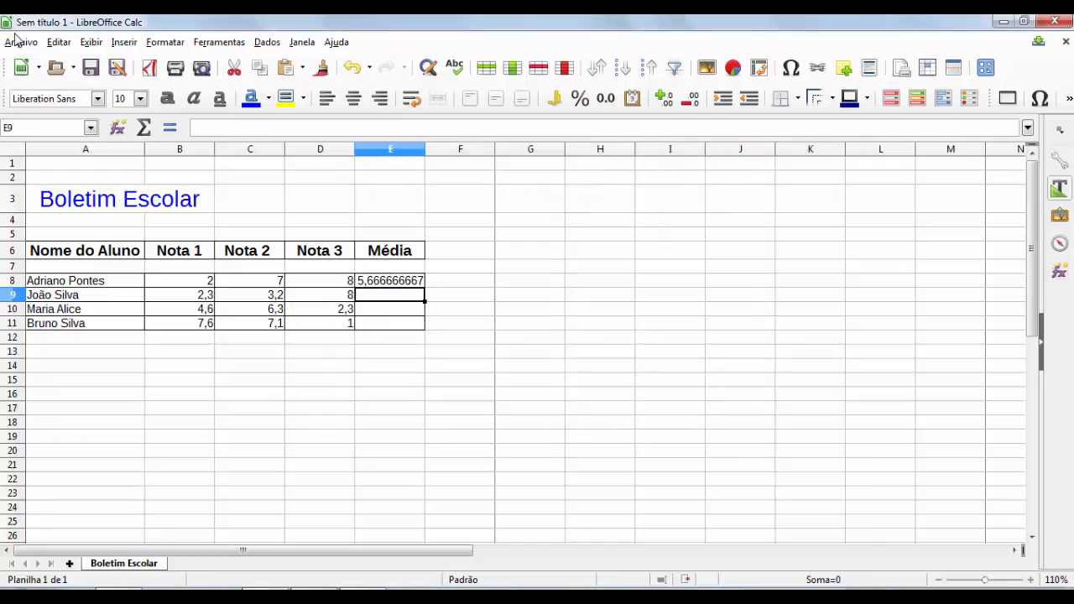
pyautogui.press('Down')
pyautogui.press('Down')
pyautogui.press('Up')
pyautogui.press('Up')
pyautogui.press('Up')
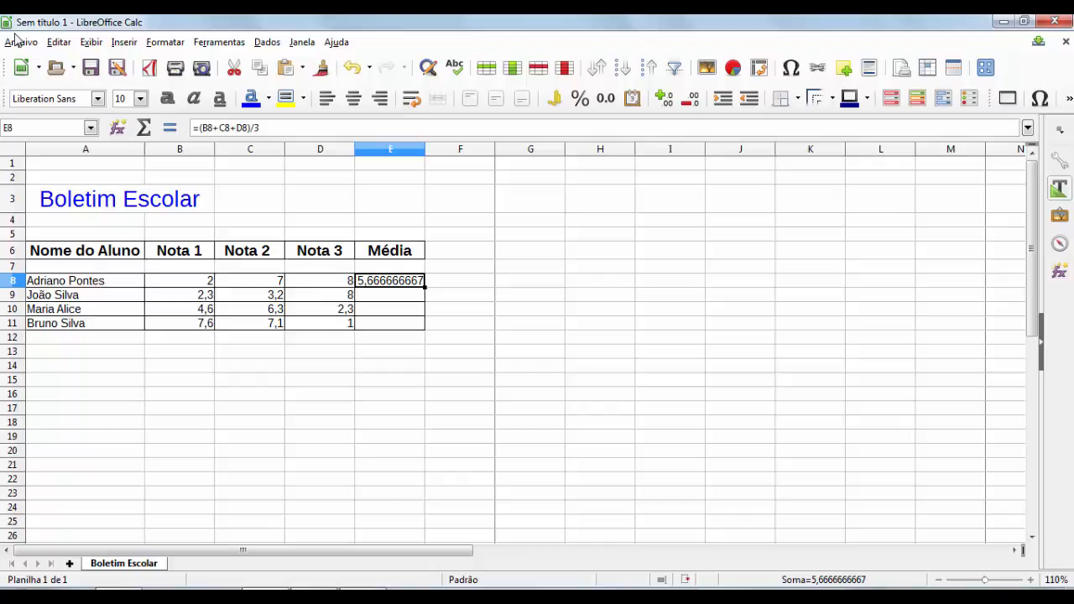
# Fill the average formula from E8 down through E11 for the remaining students
pyautogui.hotkey('shift', 'Down')
pyautogui.hotkey('shift', 'Down')
pyautogui.hotkey('shift', 'Down')
pyautogui.hotkey('ctrl', 'd')
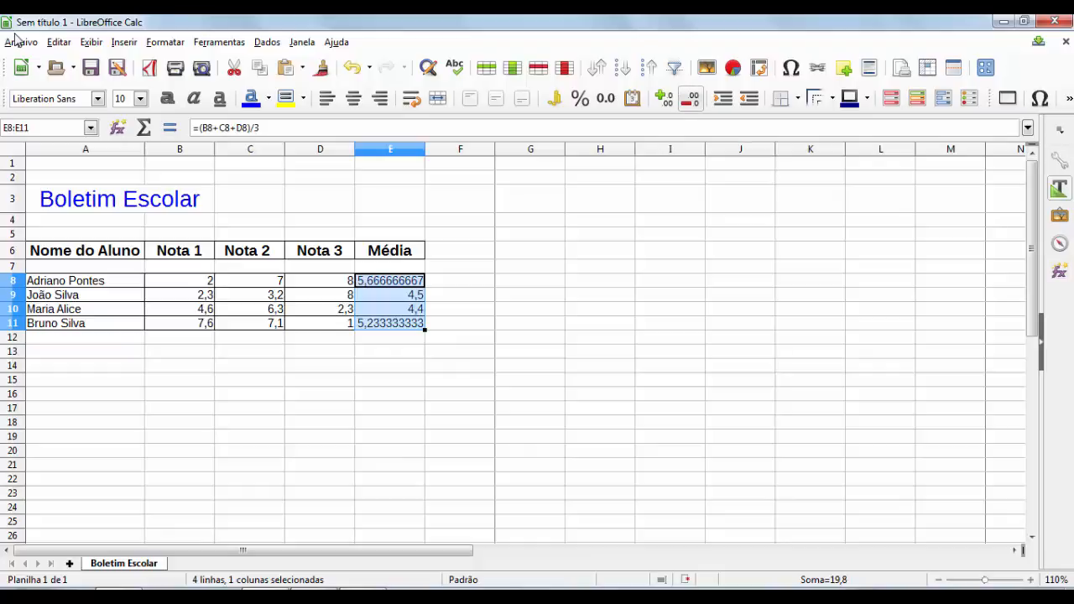
# Reduce the averages in E8:E11 to one decimal place
pyautogui.click(690, 99)
pyautogui.click(690, 99)
pyautogui.click(690, 98)
pyautogui.click(690, 98)
pyautogui.click(690, 99)
pyautogui.click(690, 98)
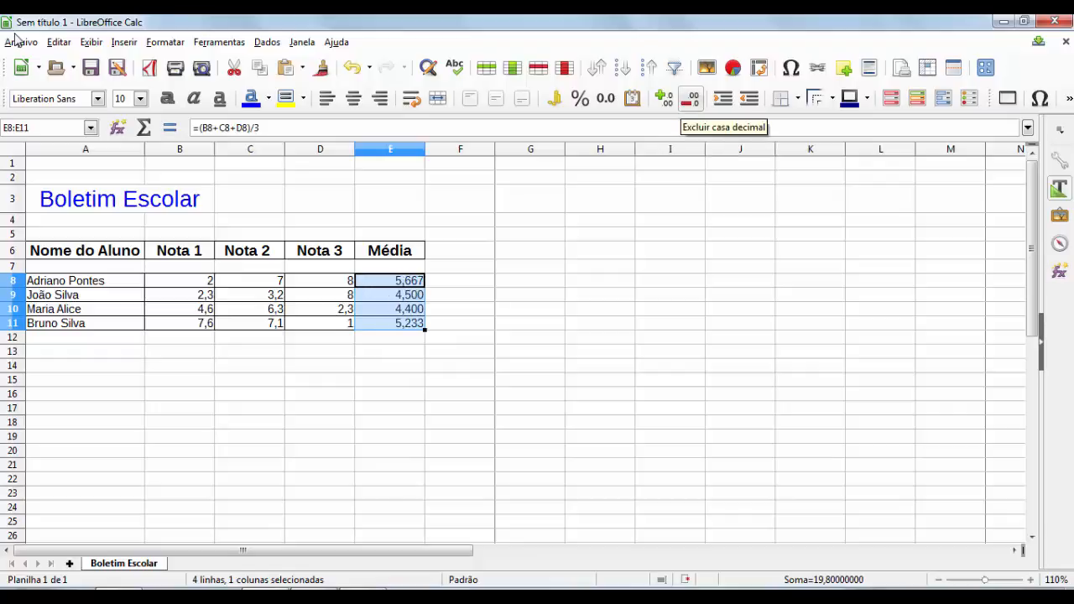
pyautogui.click(690, 98)
pyautogui.click(690, 99)
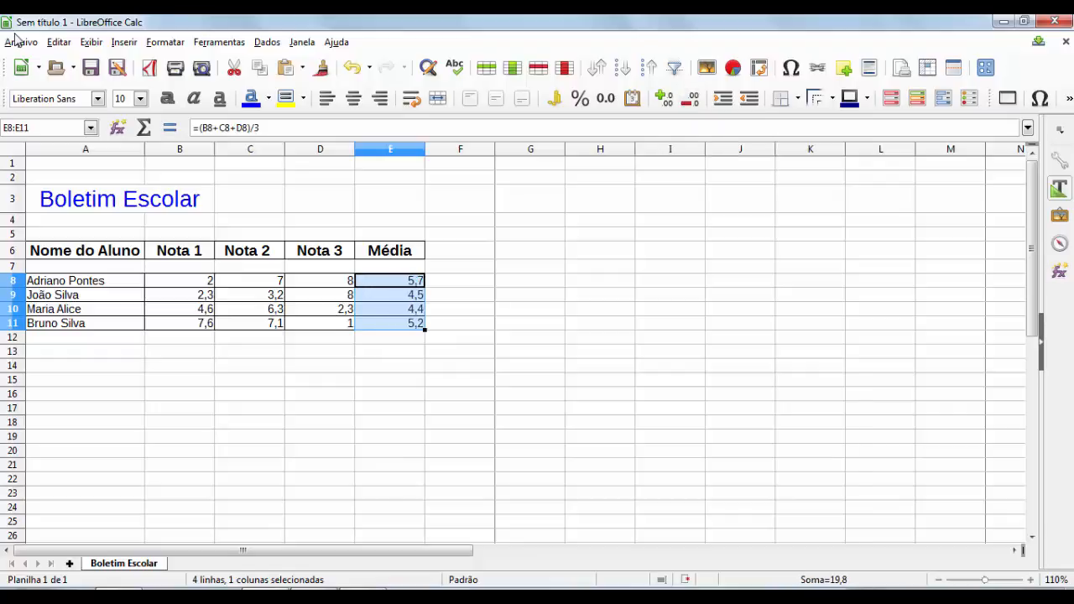
pyautogui.press('Down')
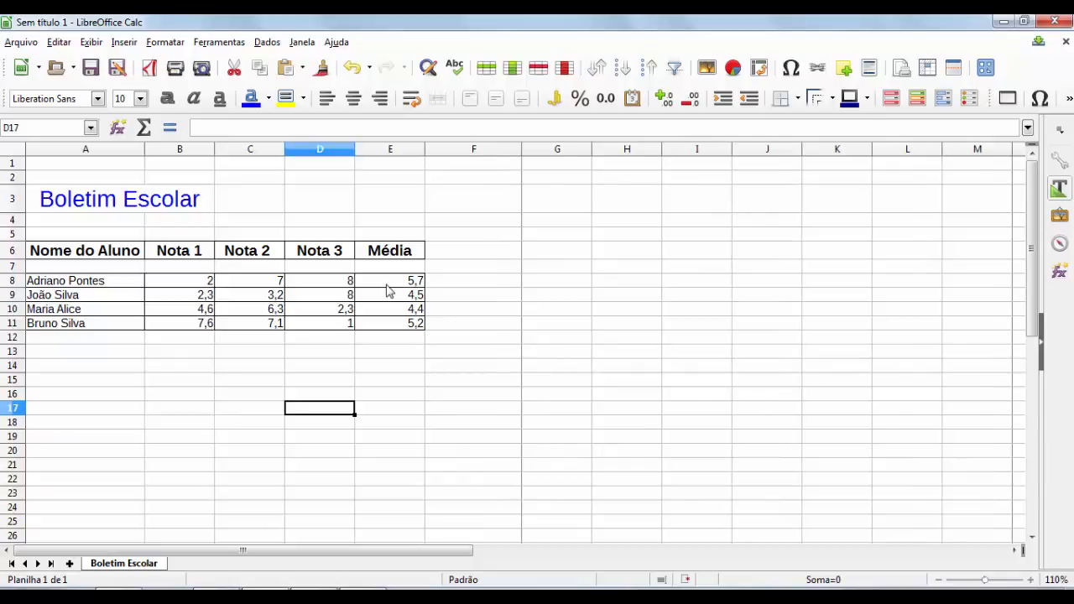
# Open the condition-based conditional formatting for cell E8 and delete both existing conditions
pyautogui.click(166, 42)
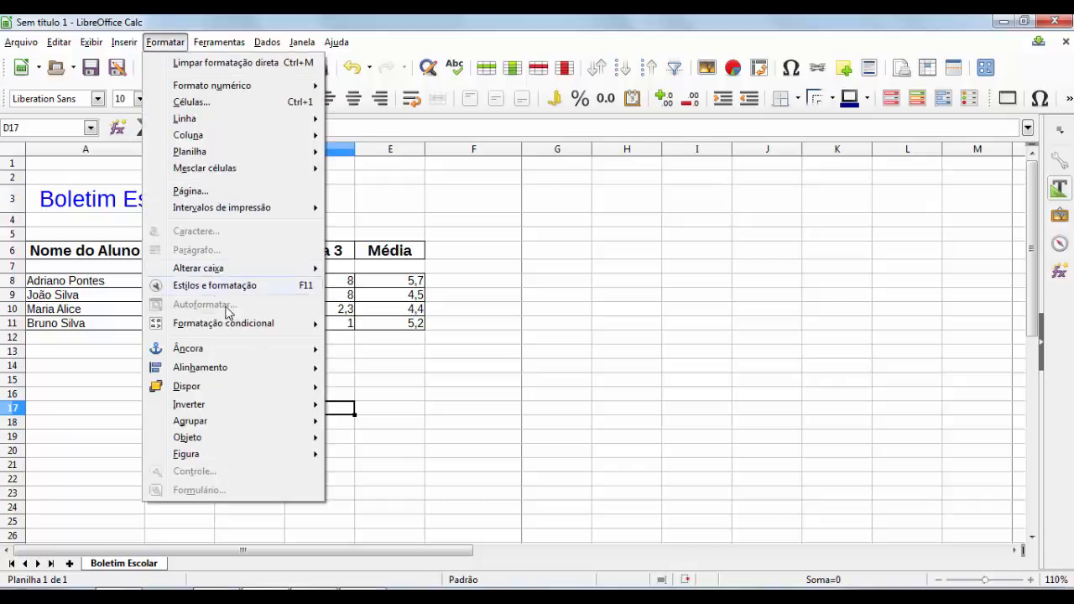
pyautogui.click(463, 297)
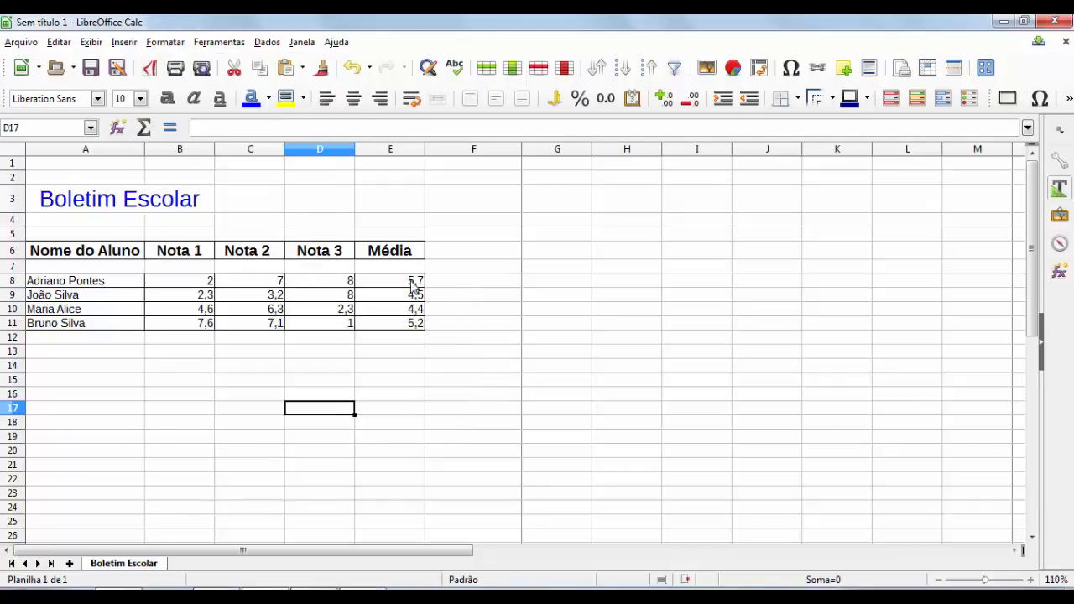
pyautogui.click(413, 286)
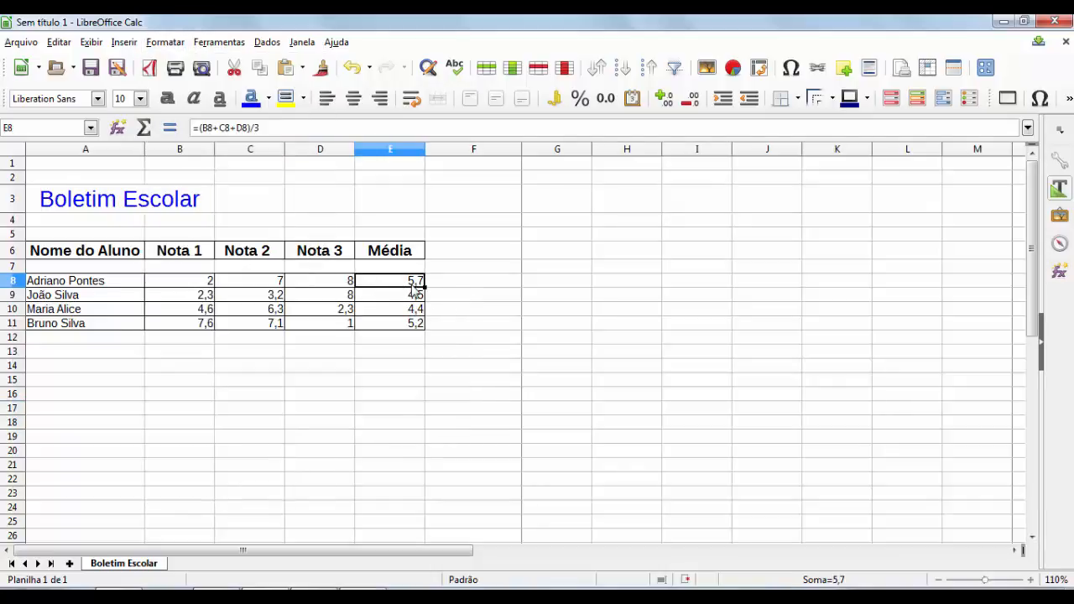
pyautogui.click(165, 42)
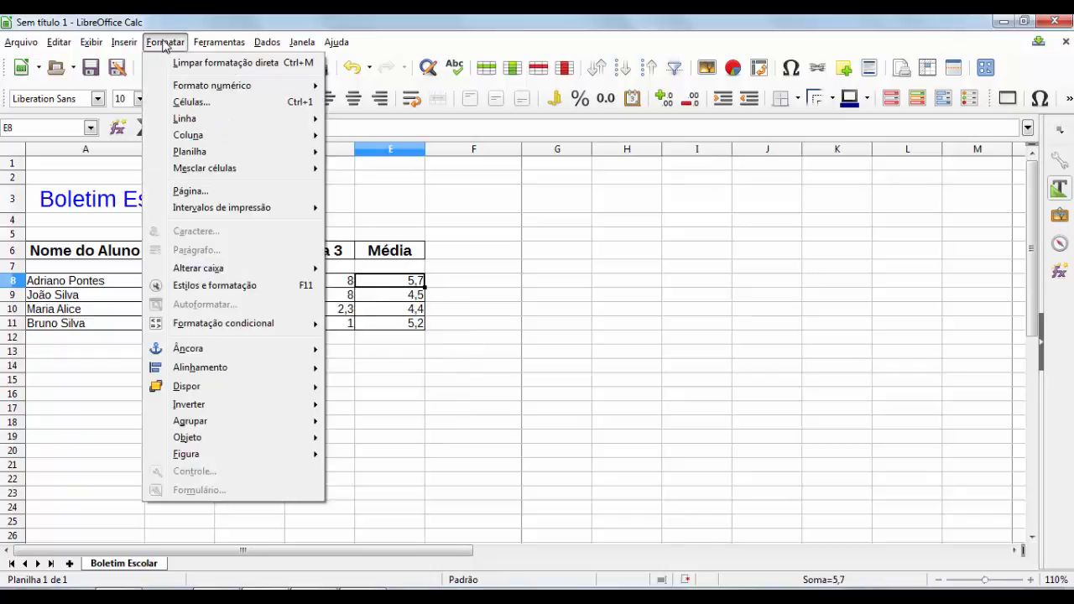
pyautogui.moveTo(240, 322)
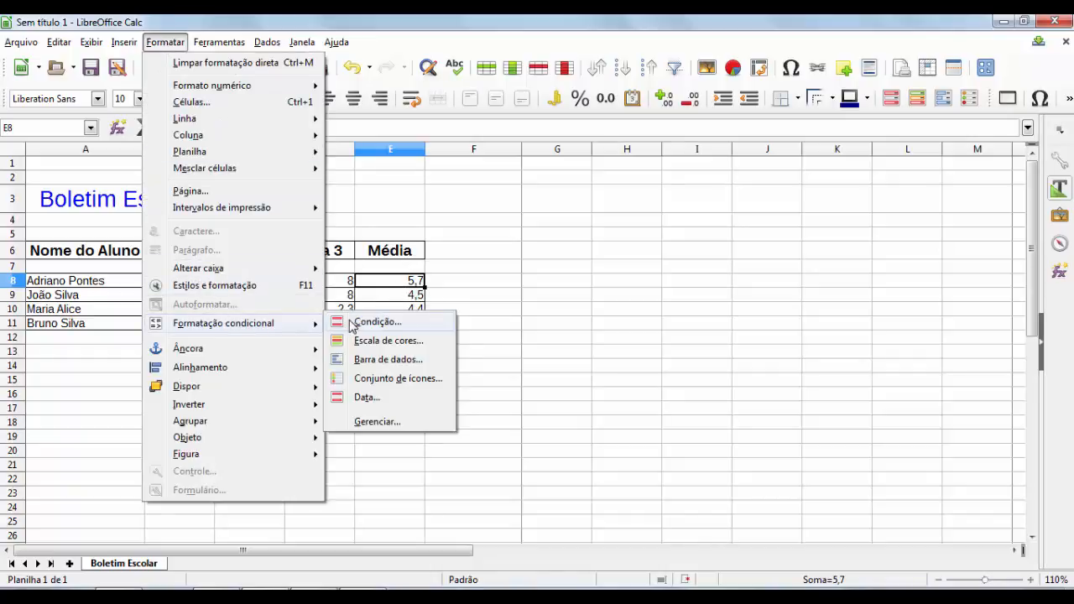
pyautogui.click(352, 323)
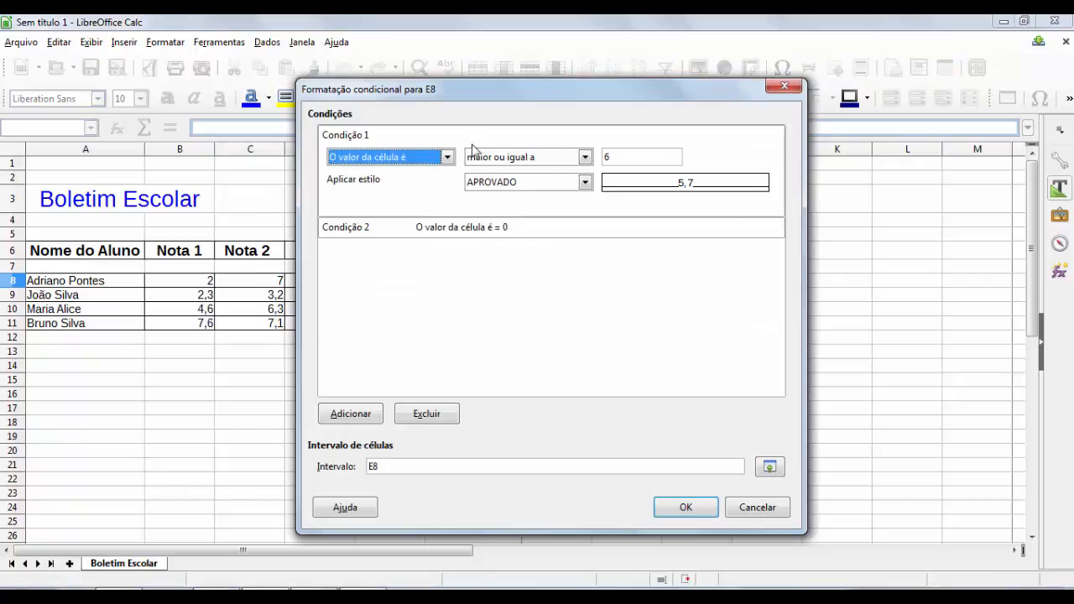
pyautogui.click(445, 416)
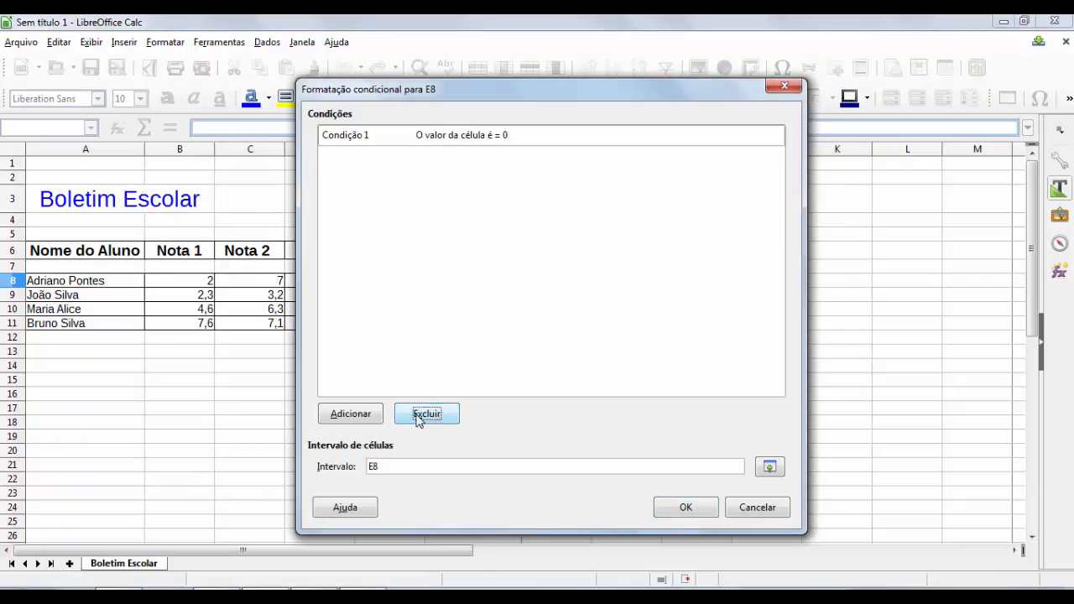
pyautogui.click(428, 136)
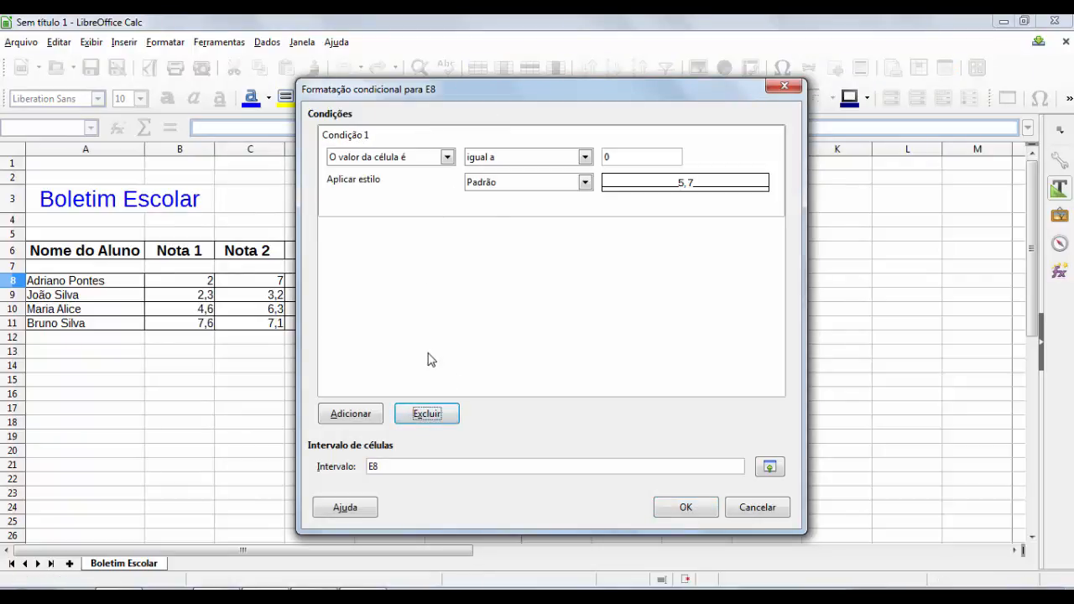
pyautogui.click(427, 414)
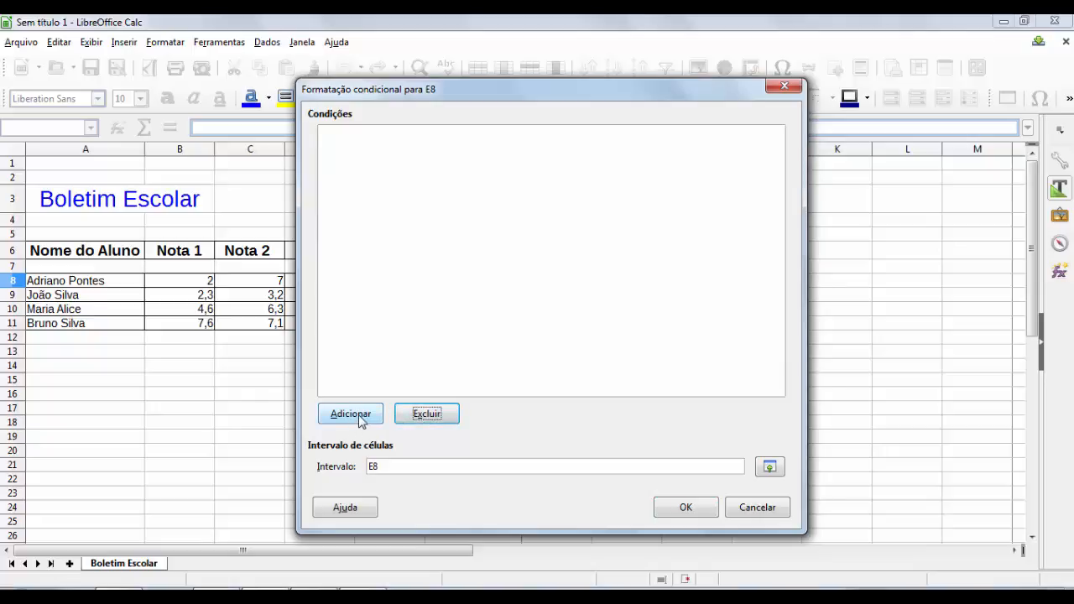
# Add a condition for E8 that applies when the cell value is less than or equal to (menor ou igual a) 6
pyautogui.click(350, 414)
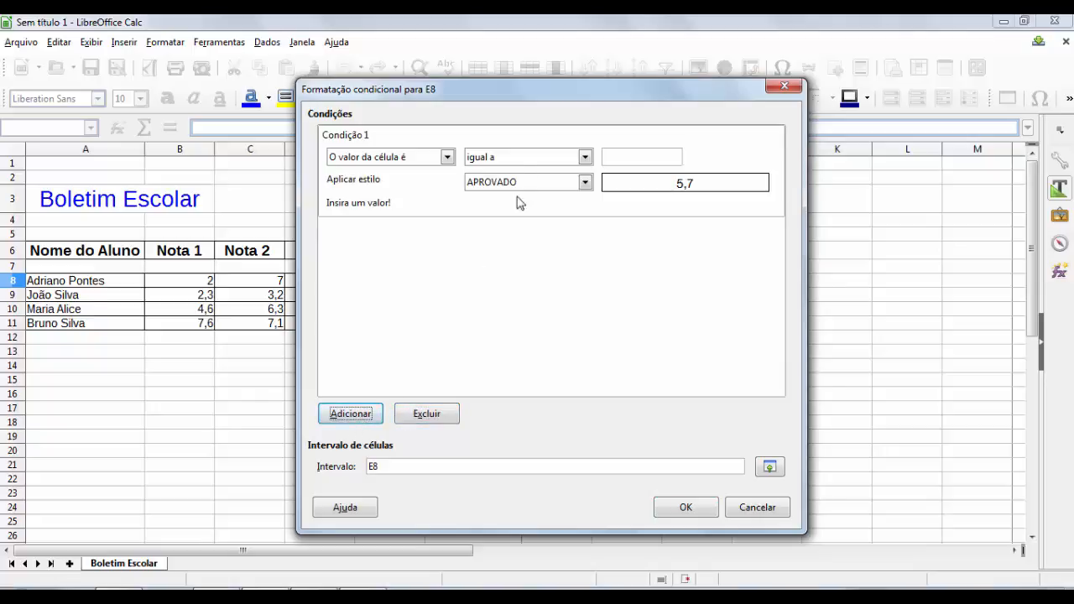
pyautogui.click(505, 159)
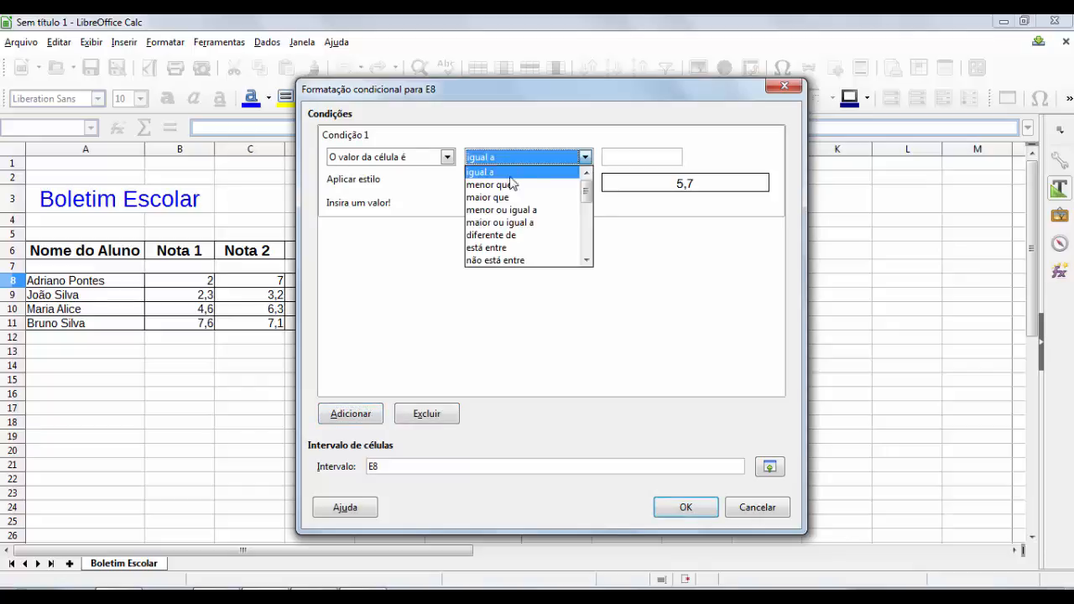
pyautogui.click(531, 212)
pyautogui.click(622, 160)
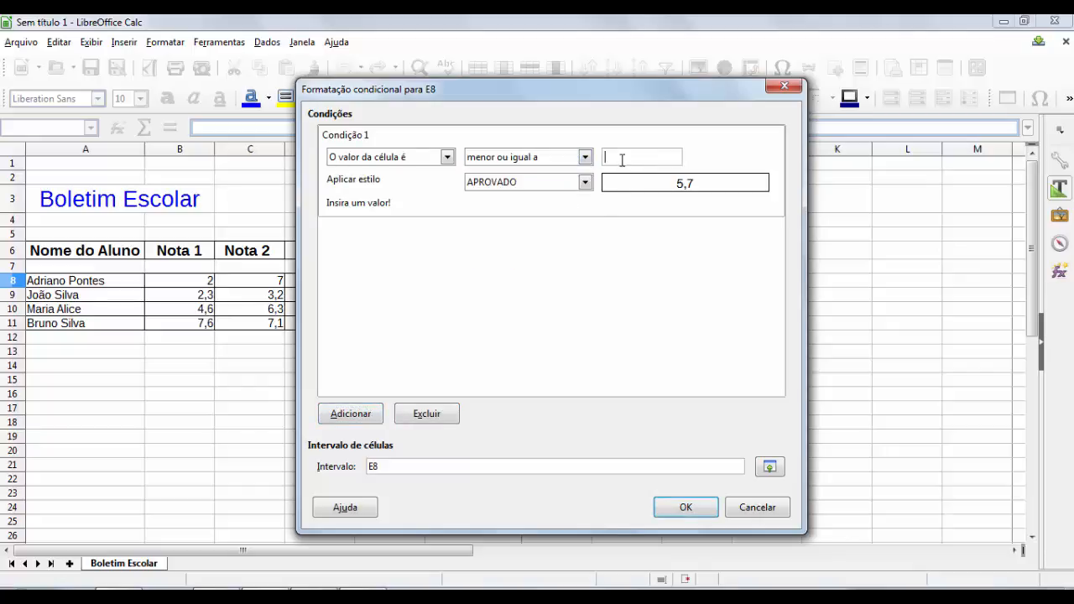
pyautogui.write('6')
# Create a new cell style named AP with the font color Azul for the first condition
pyautogui.click(585, 182)
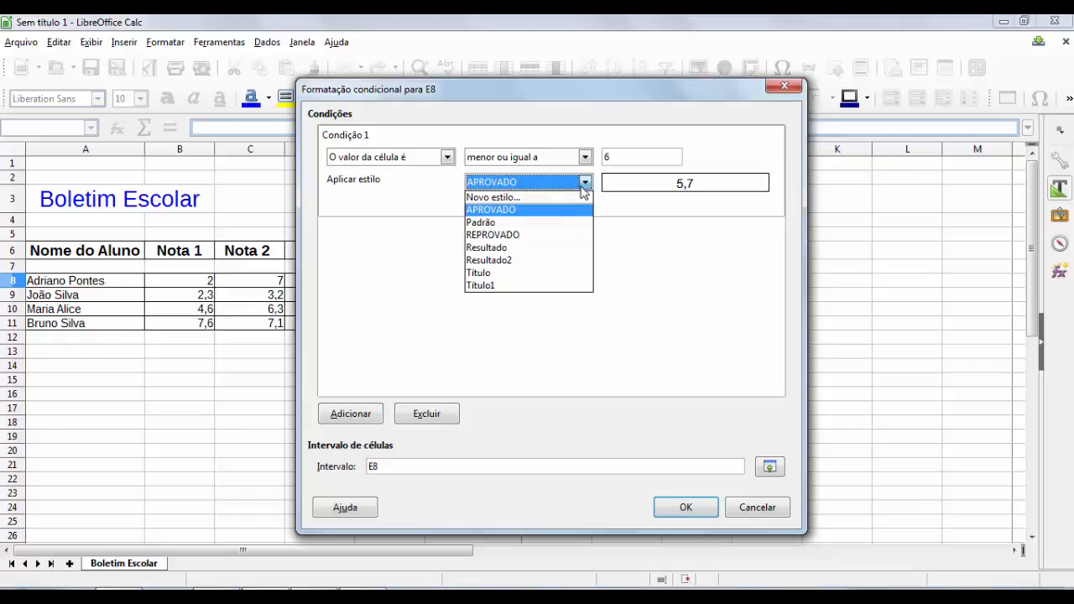
pyautogui.click(551, 211)
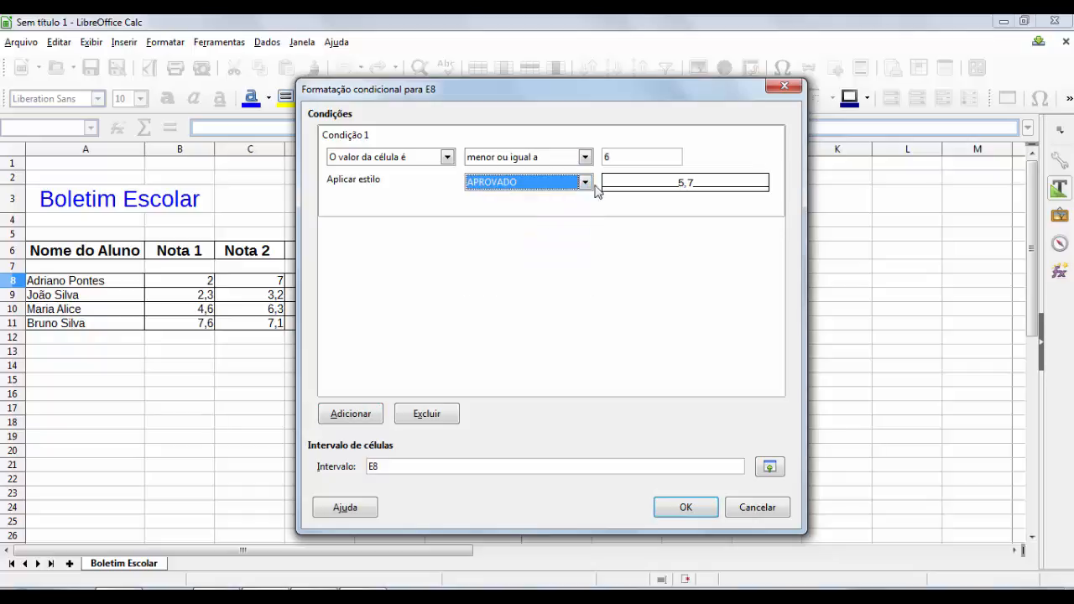
pyautogui.click(564, 184)
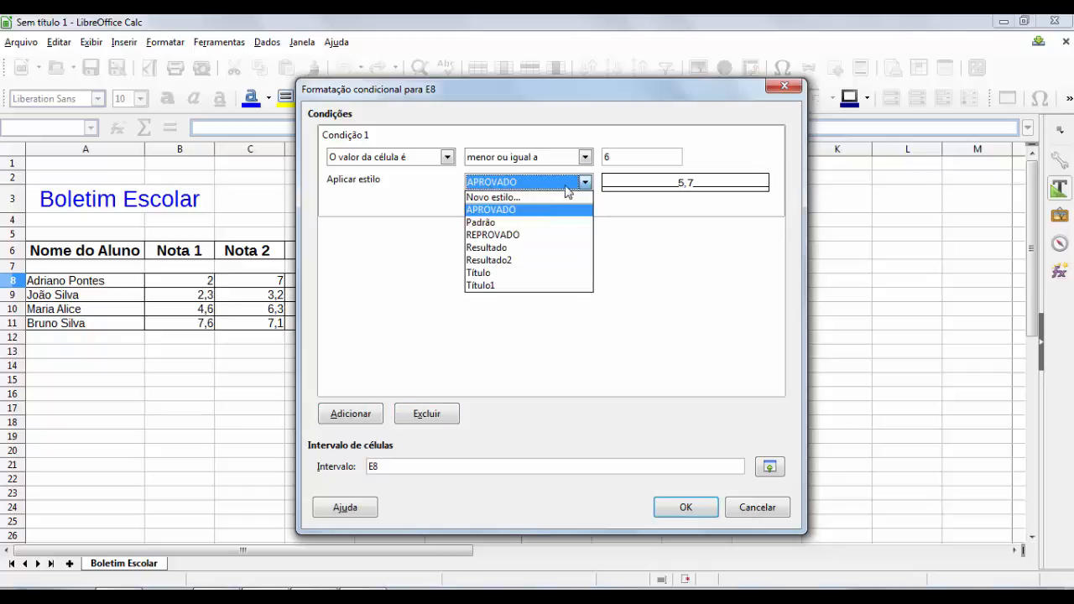
pyautogui.click(515, 197)
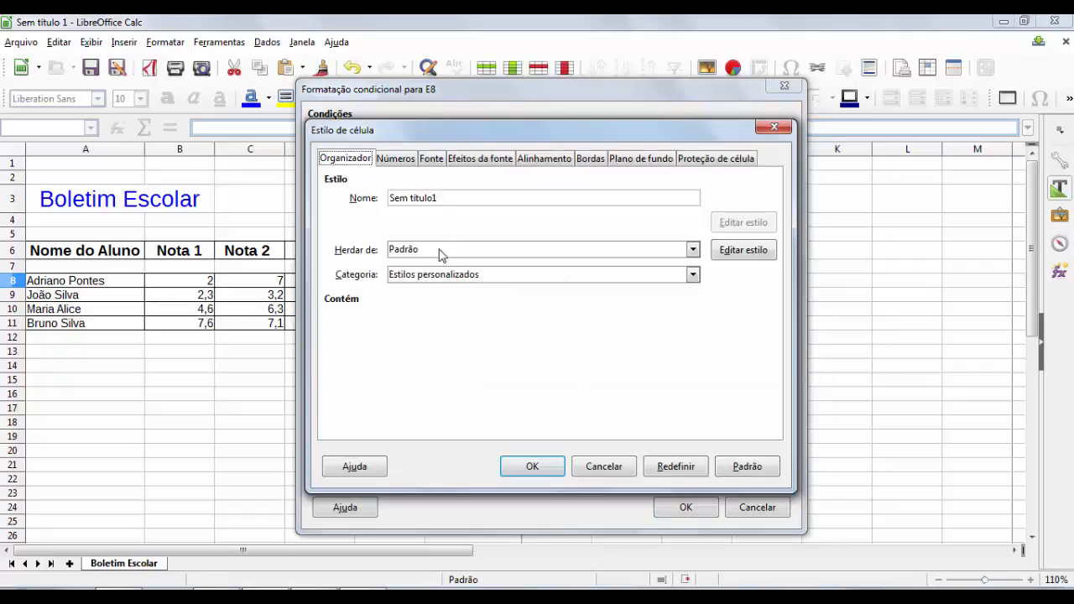
pyautogui.write('AP')
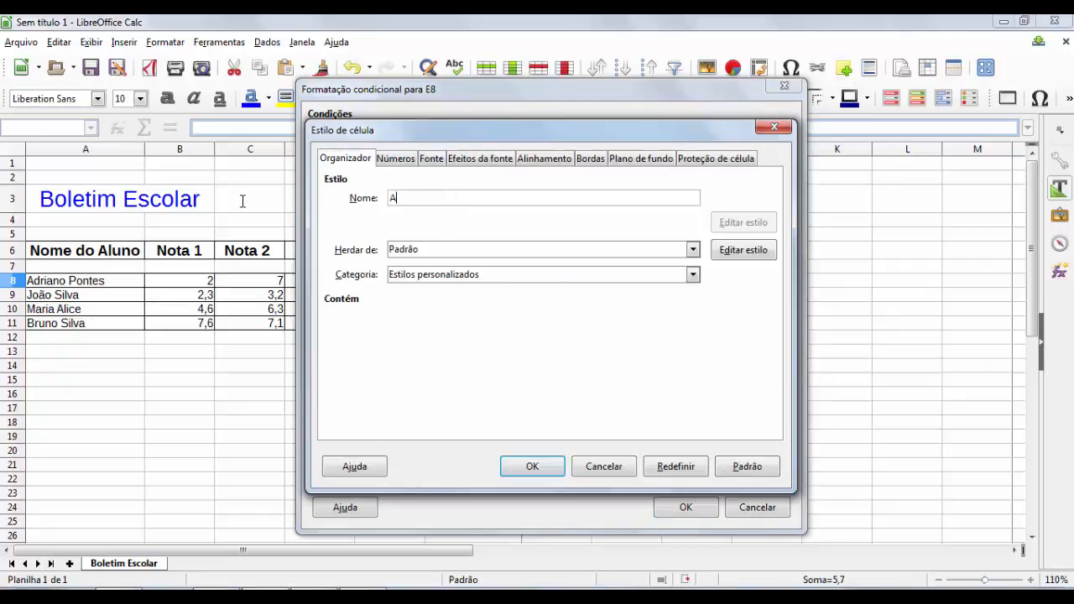
pyautogui.click(469, 160)
pyautogui.click(451, 198)
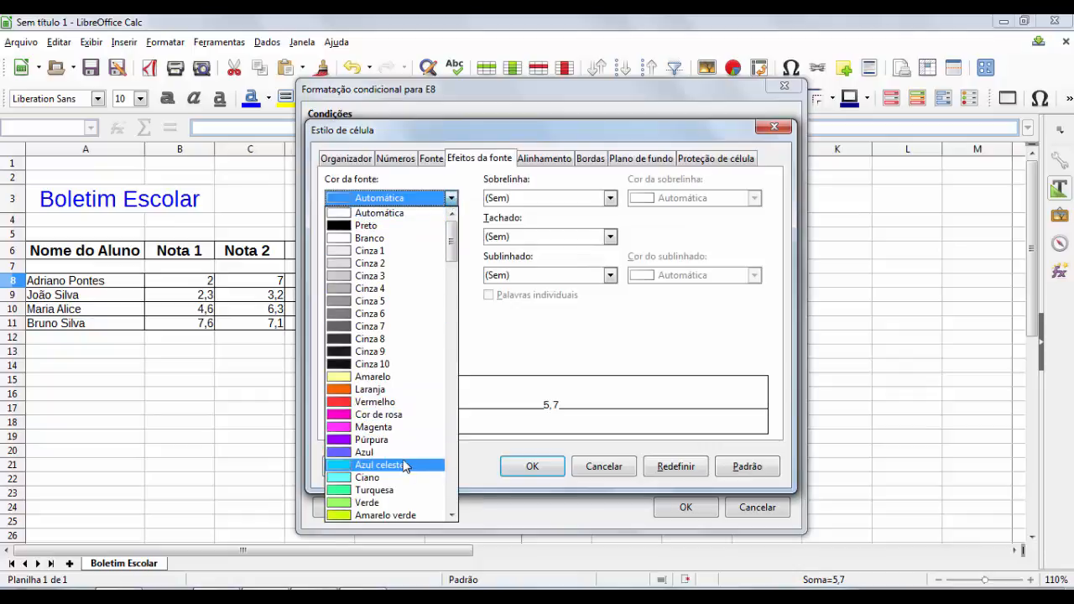
pyautogui.click(407, 453)
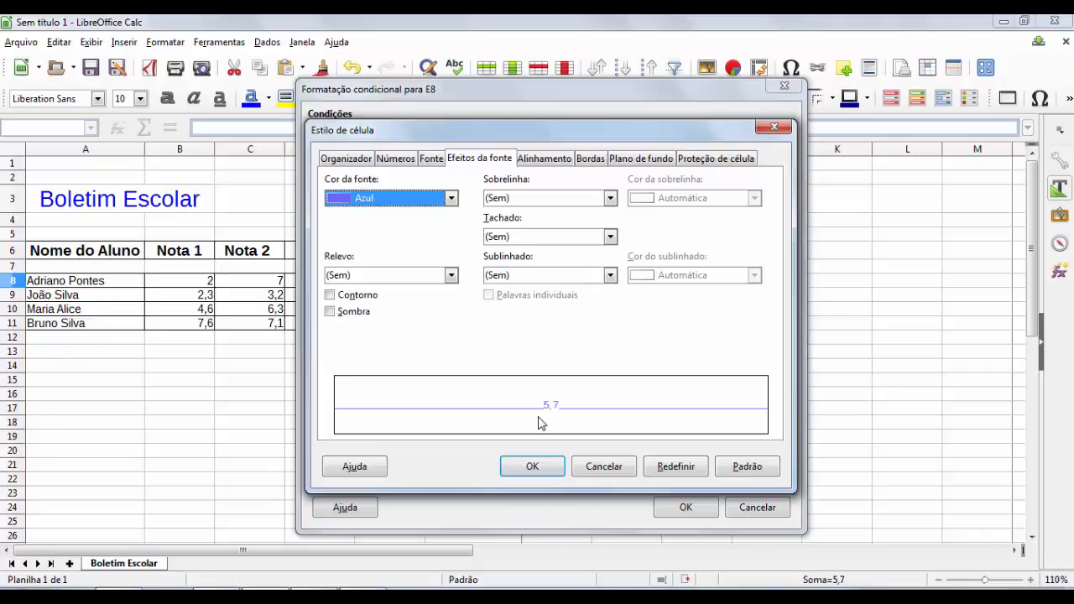
pyautogui.click(549, 474)
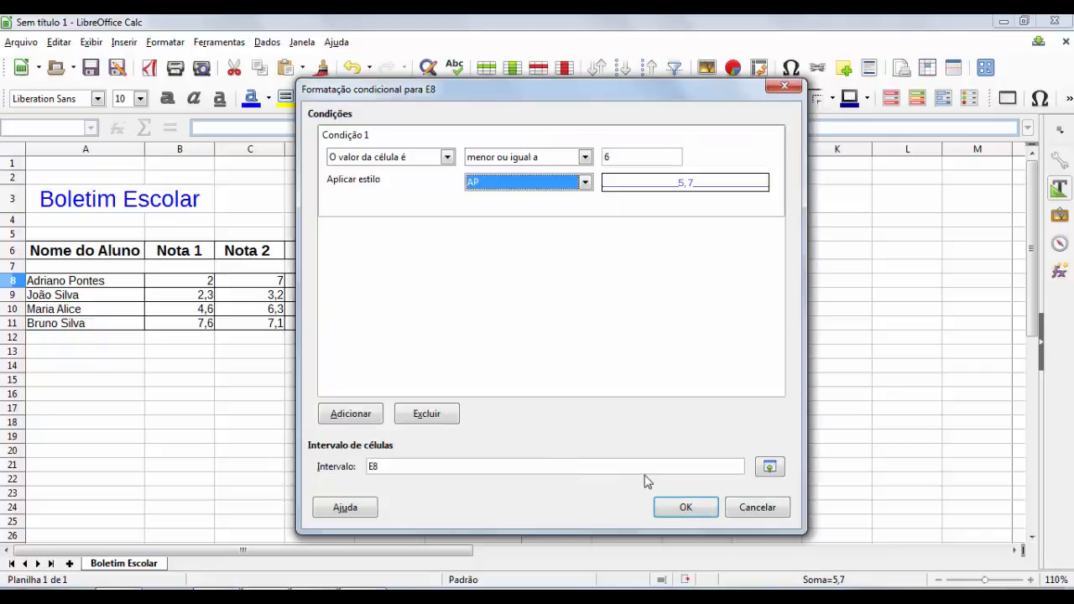
# Add a second condition for E8 that applies when the cell value is less than (menor que) 6
pyautogui.click(374, 417)
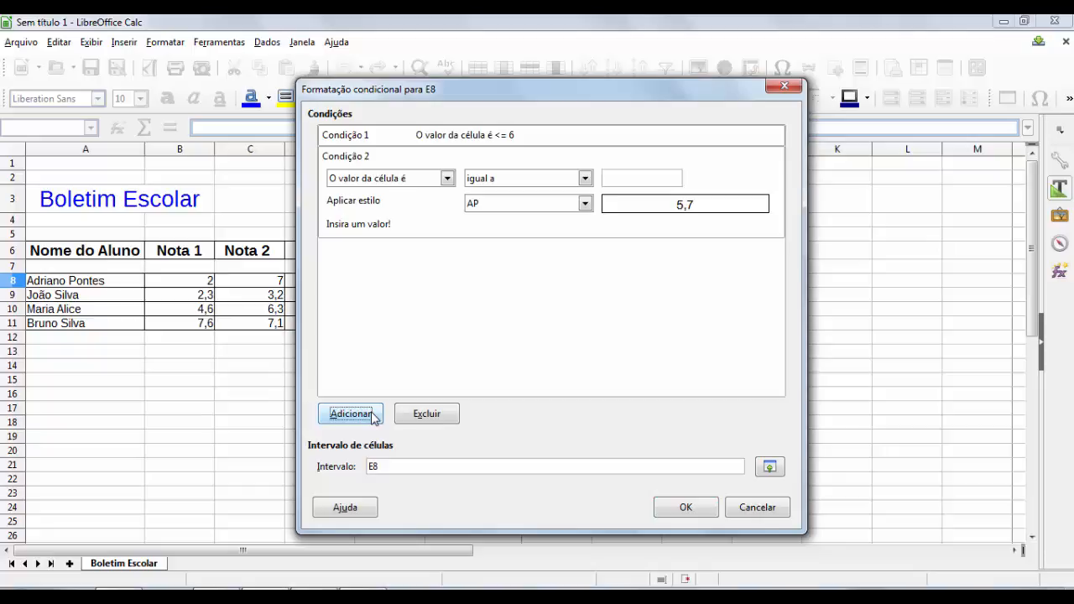
pyautogui.click(492, 180)
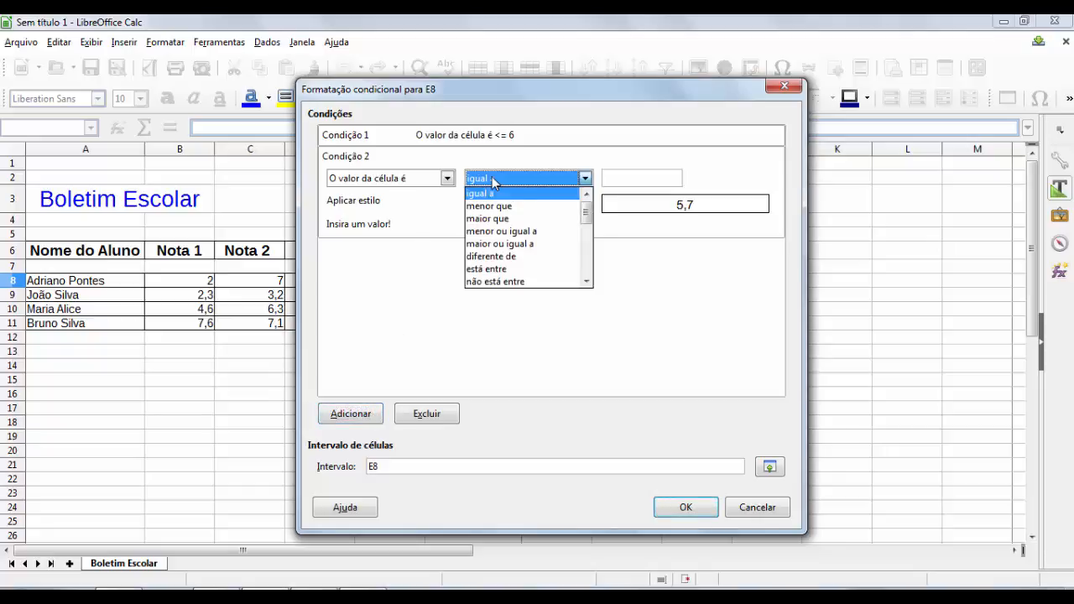
pyautogui.click(529, 207)
pyautogui.click(637, 174)
pyautogui.write('6')
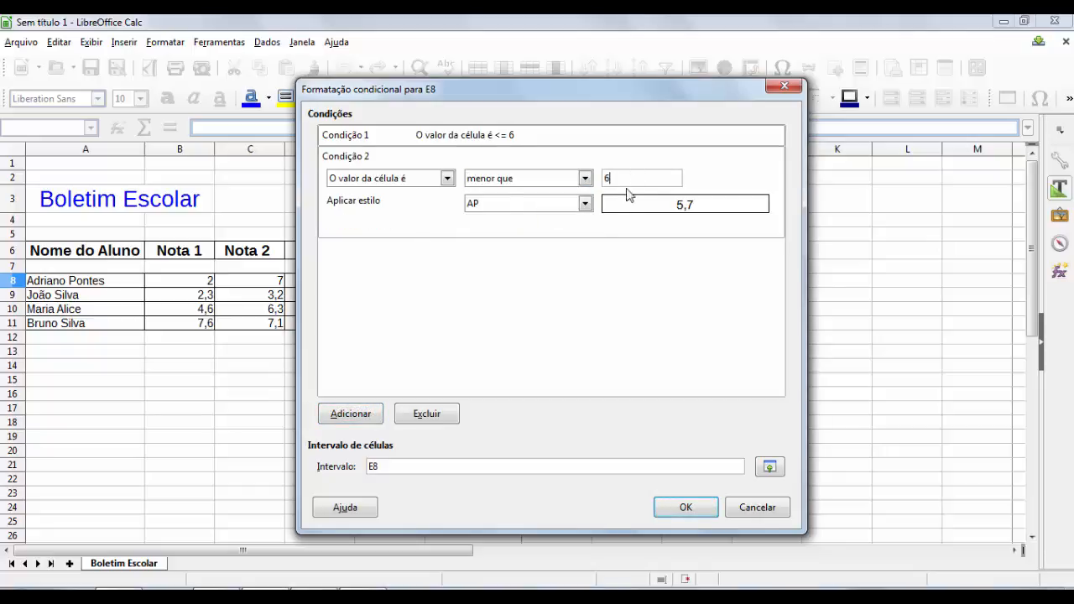
# Create a new cell style named RP with the font color Vermelho for the second condition
pyautogui.click(586, 204)
pyautogui.scroll(1, 579, 225)
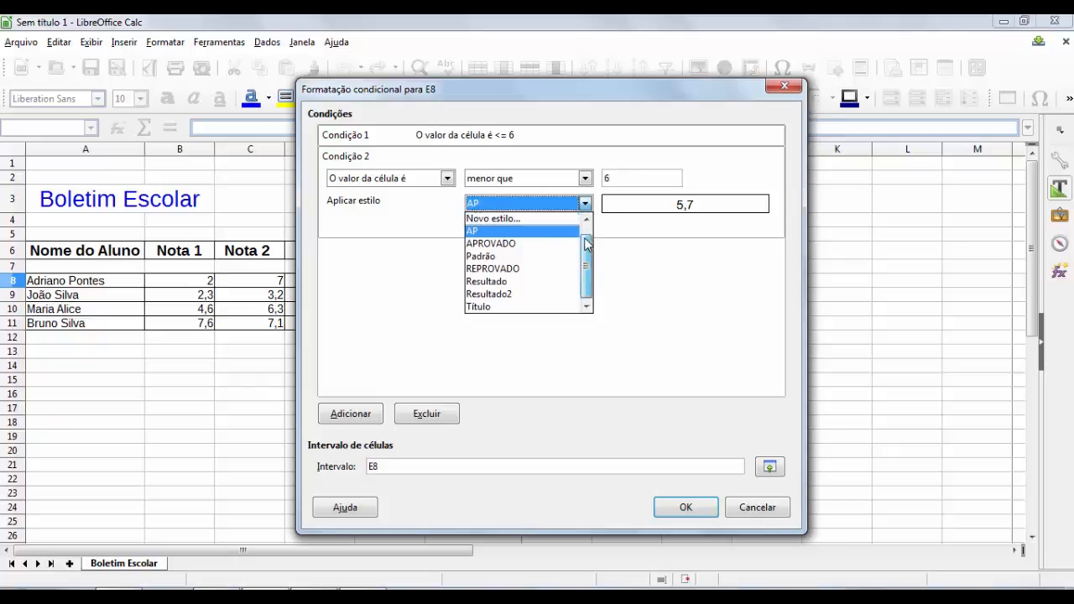
pyautogui.click(538, 218)
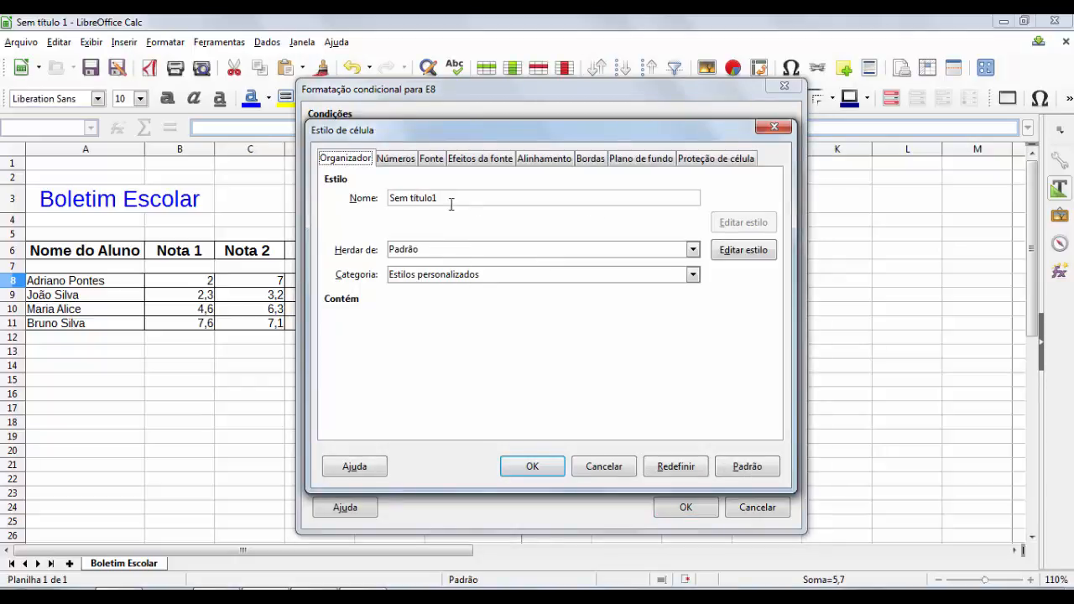
pyautogui.moveTo(450, 201); pyautogui.dragTo(308, 200)
pyautogui.write('RF')
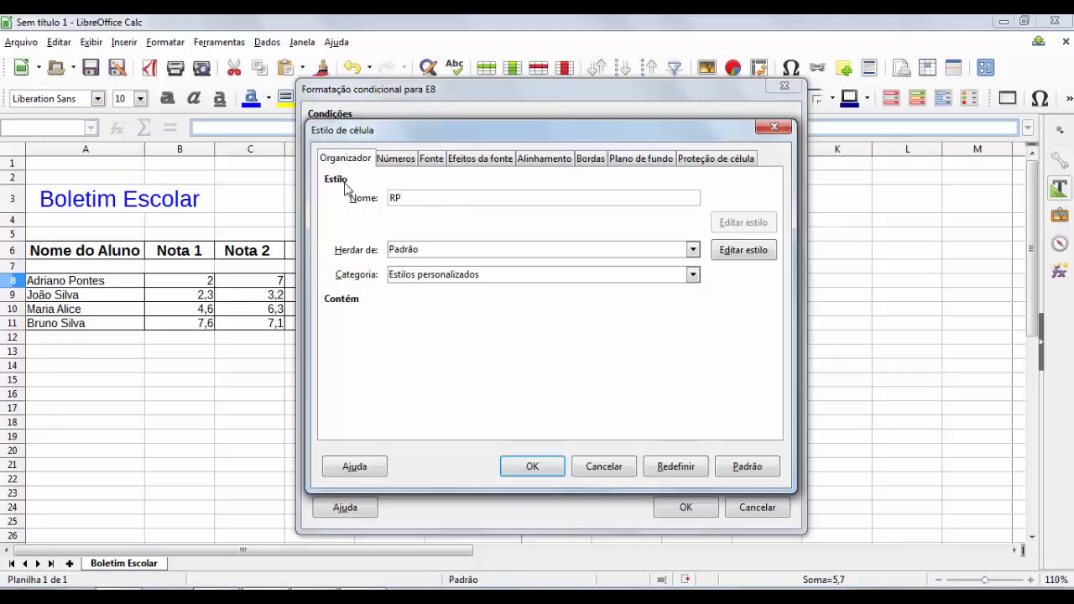
pyautogui.click(478, 164)
pyautogui.click(450, 198)
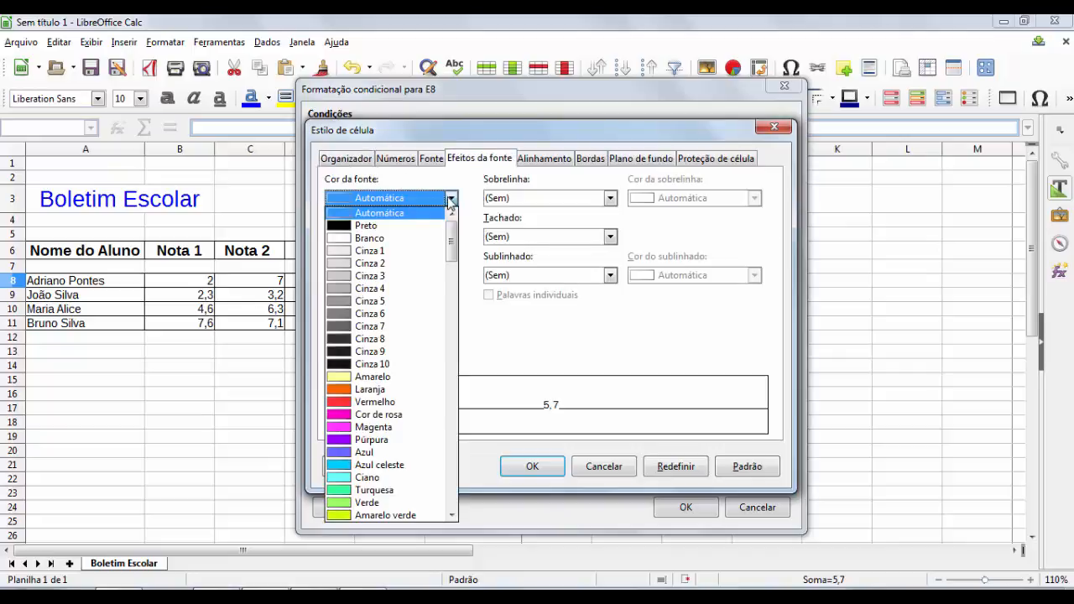
pyautogui.click(411, 403)
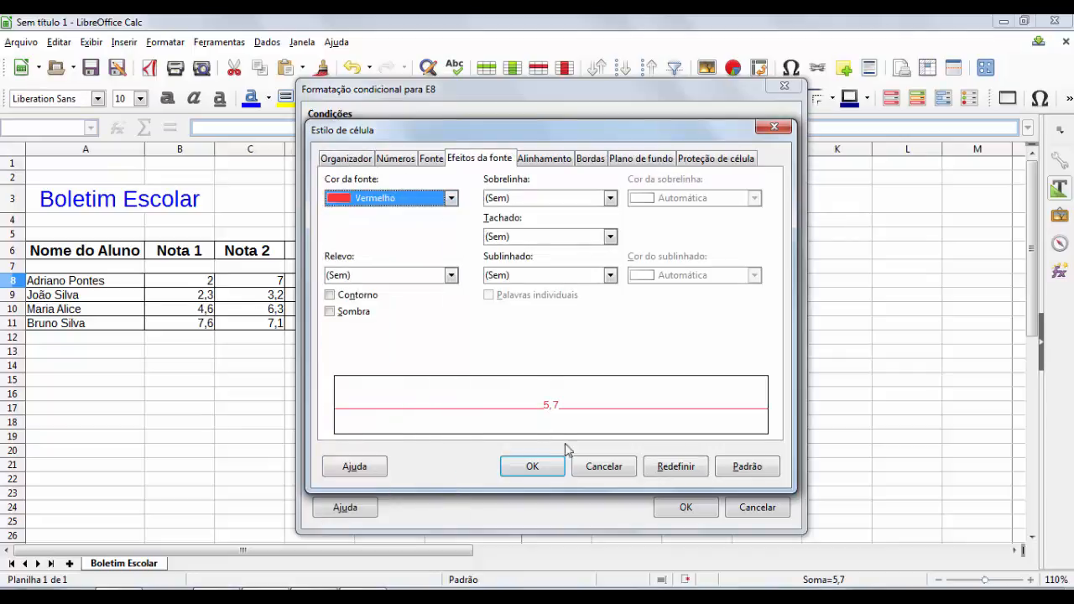
pyautogui.click(529, 466)
# Apply the conditional formatting to E8 and fill the cell down through E11
pyautogui.click(686, 509)
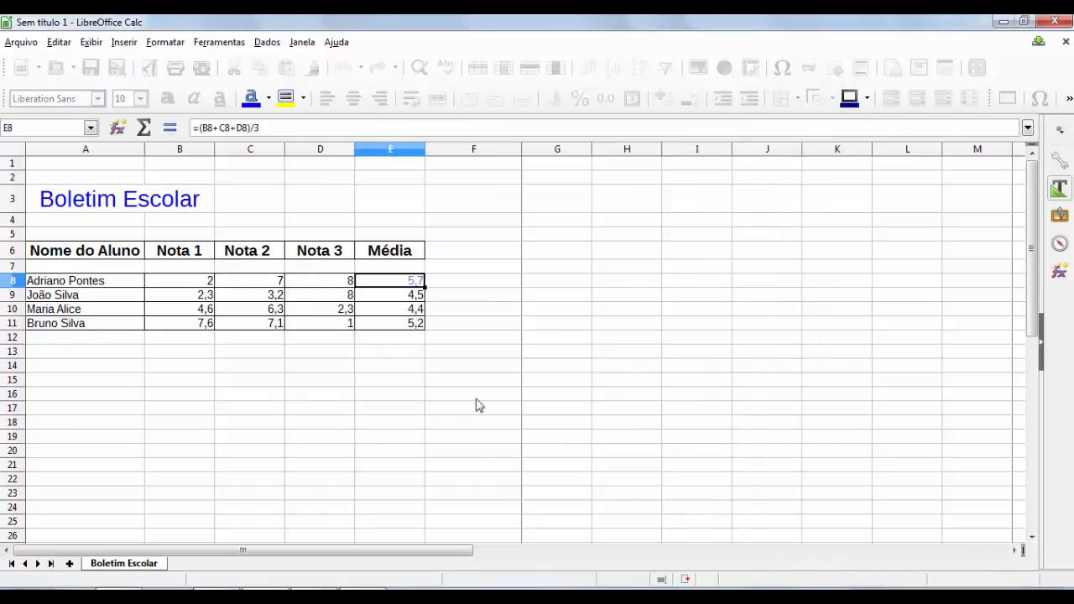
pyautogui.moveTo(426, 287); pyautogui.dragTo(427, 331)
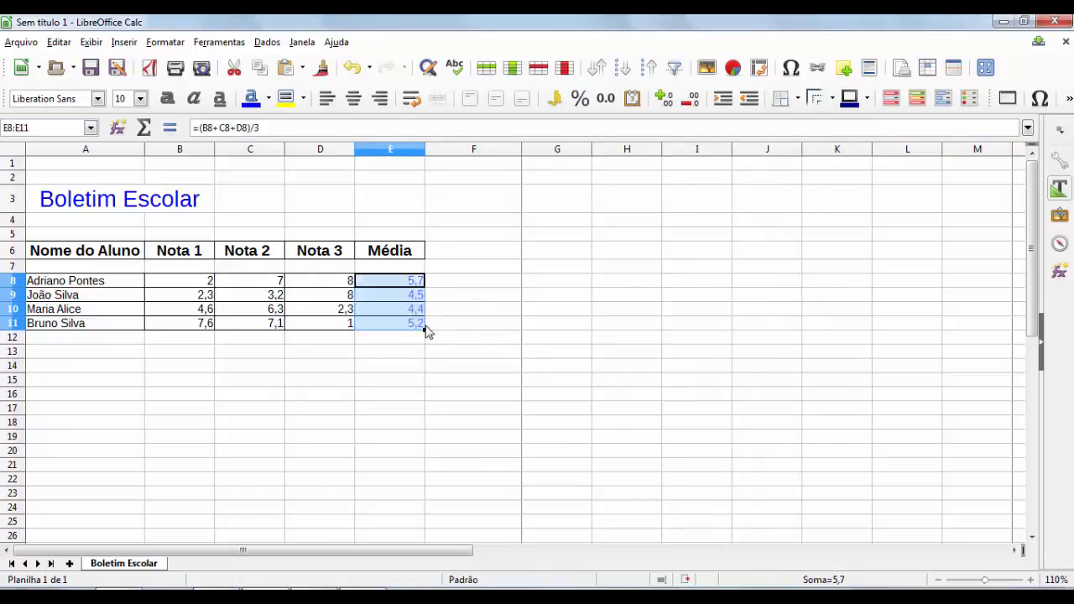
pyautogui.click(436, 333)
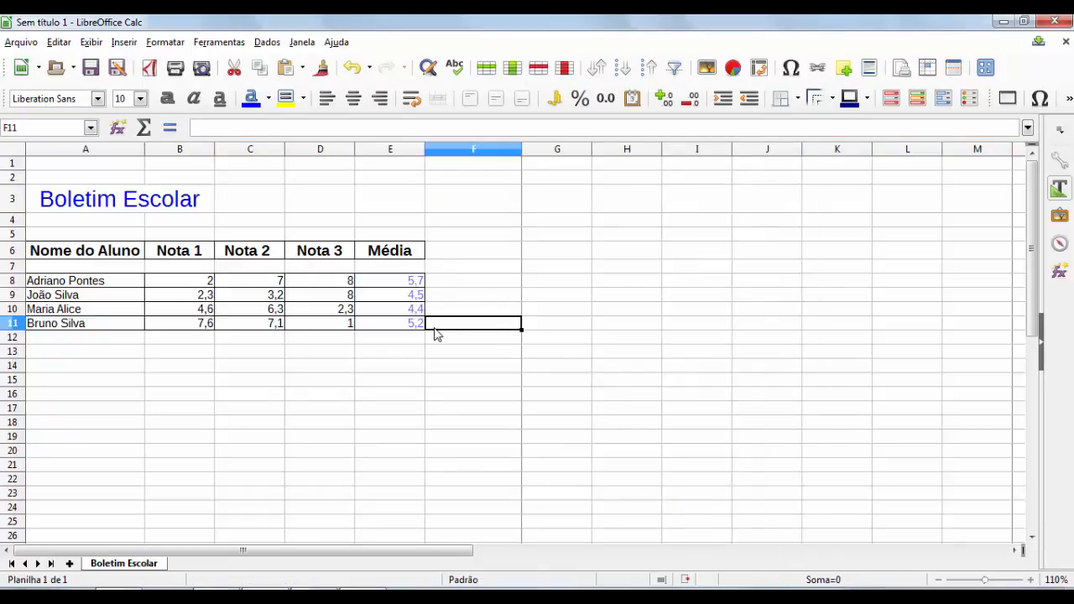
# Edit the existing conditional formatting on the Média cells so the first condition uses greater than or equal to (maior ou igual a) 6
pyautogui.click(399, 285)
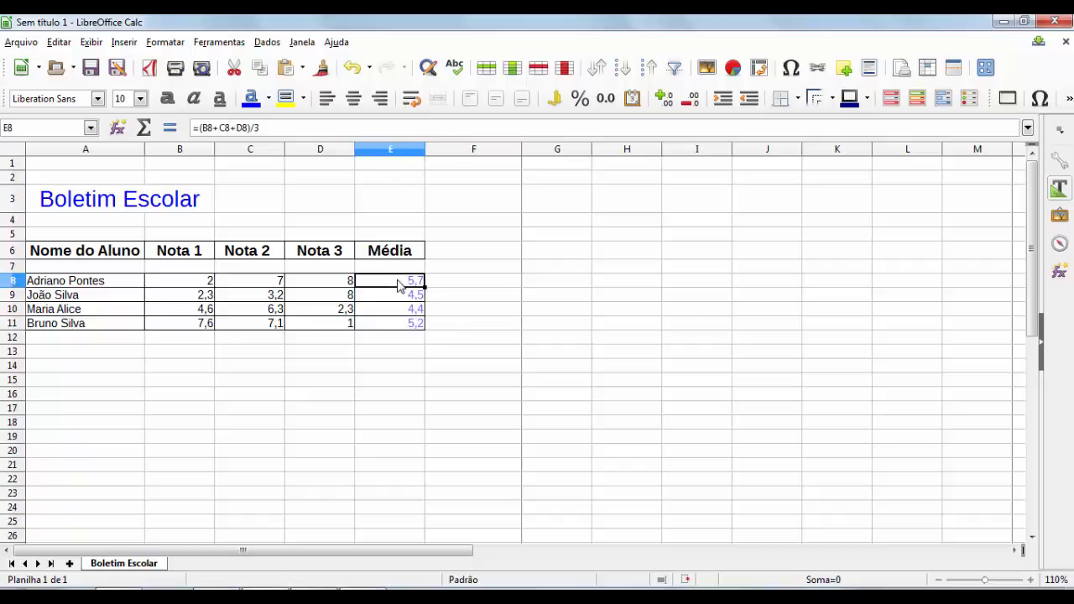
pyautogui.click(165, 42)
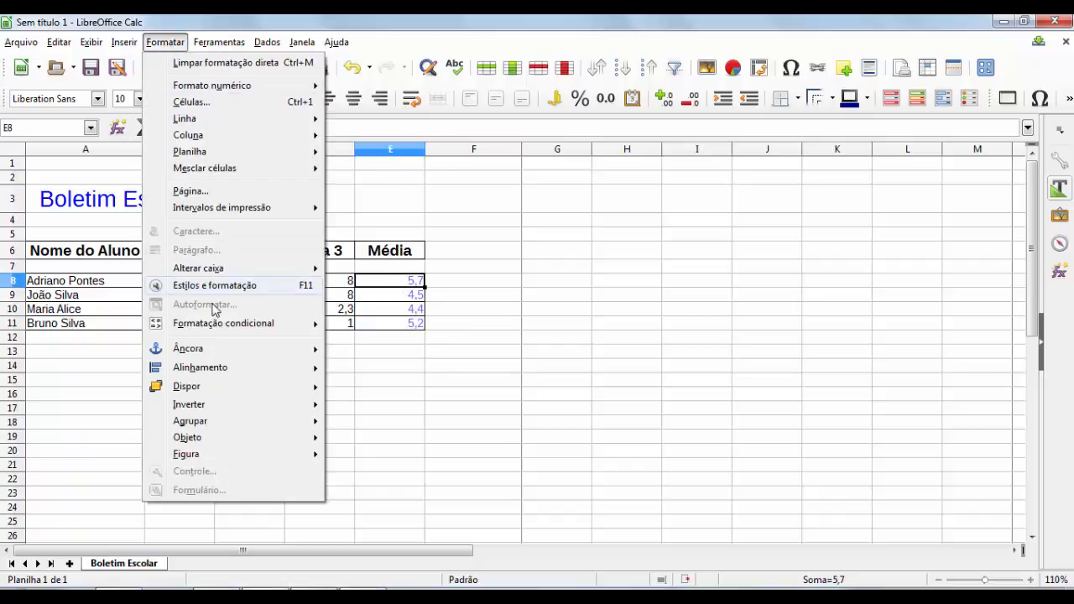
pyautogui.moveTo(289, 327)
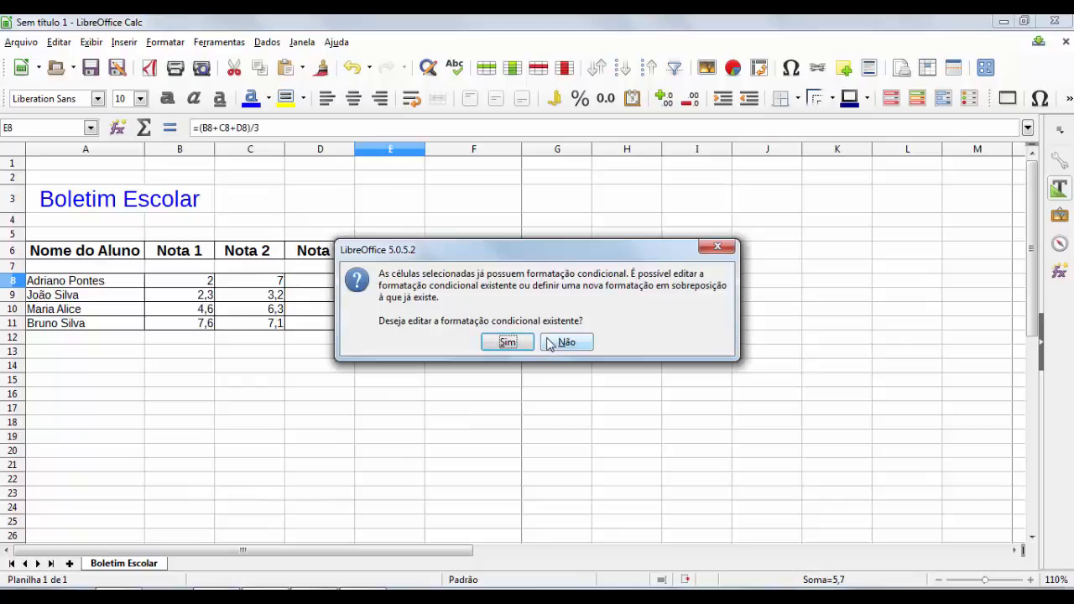
pyautogui.click(522, 342)
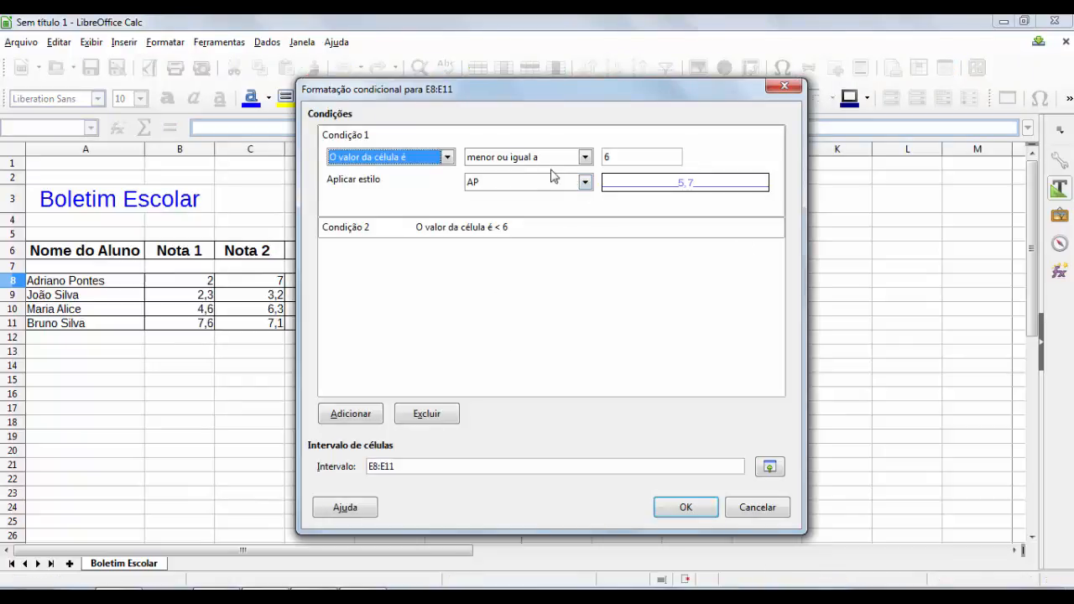
pyautogui.click(521, 163)
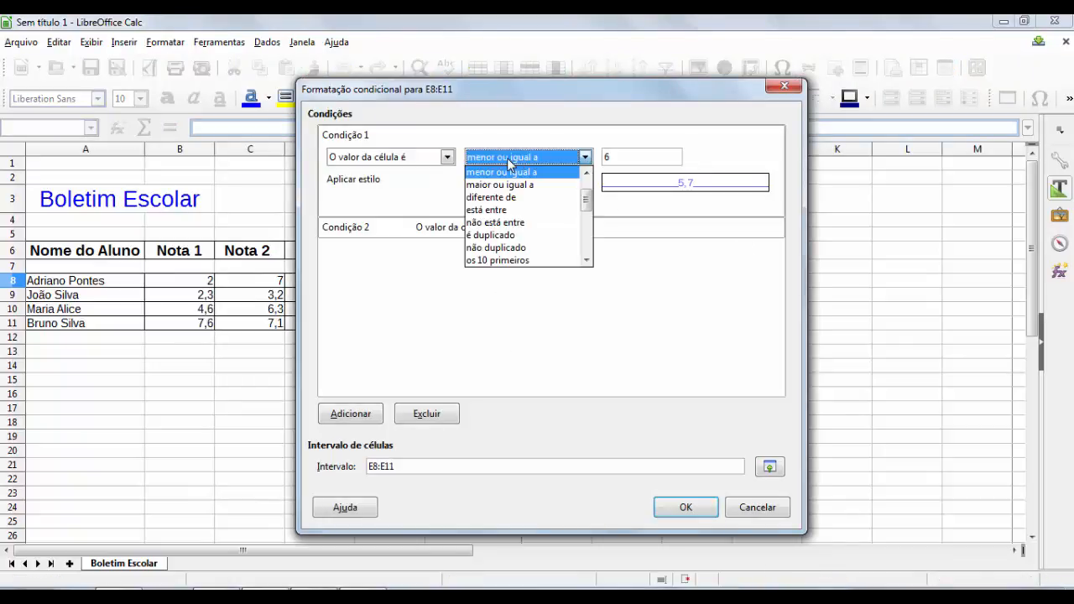
pyautogui.click(587, 173)
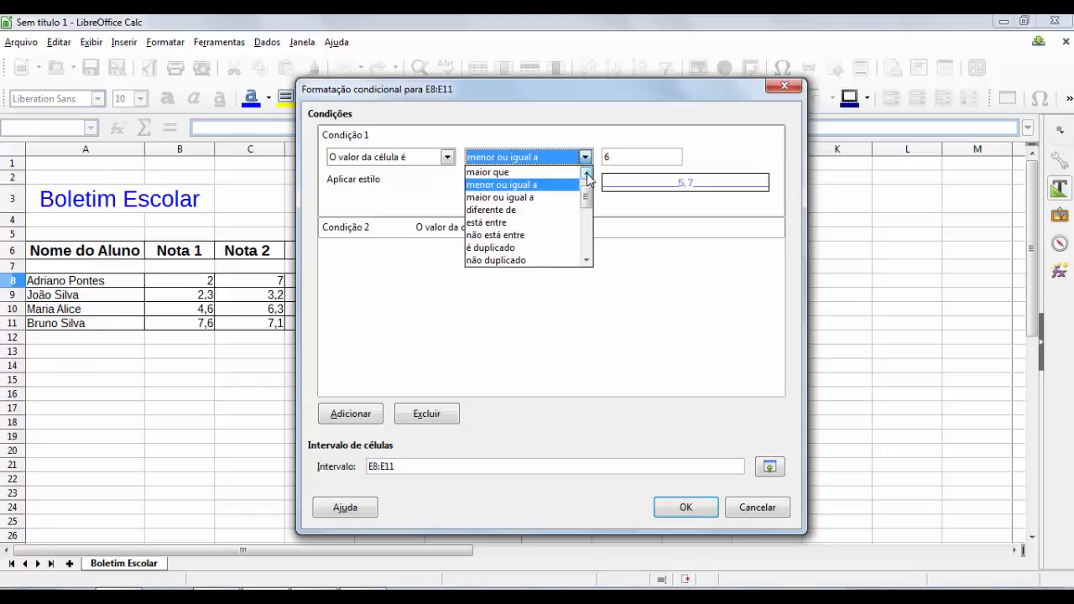
pyautogui.click(553, 200)
pyautogui.click(683, 508)
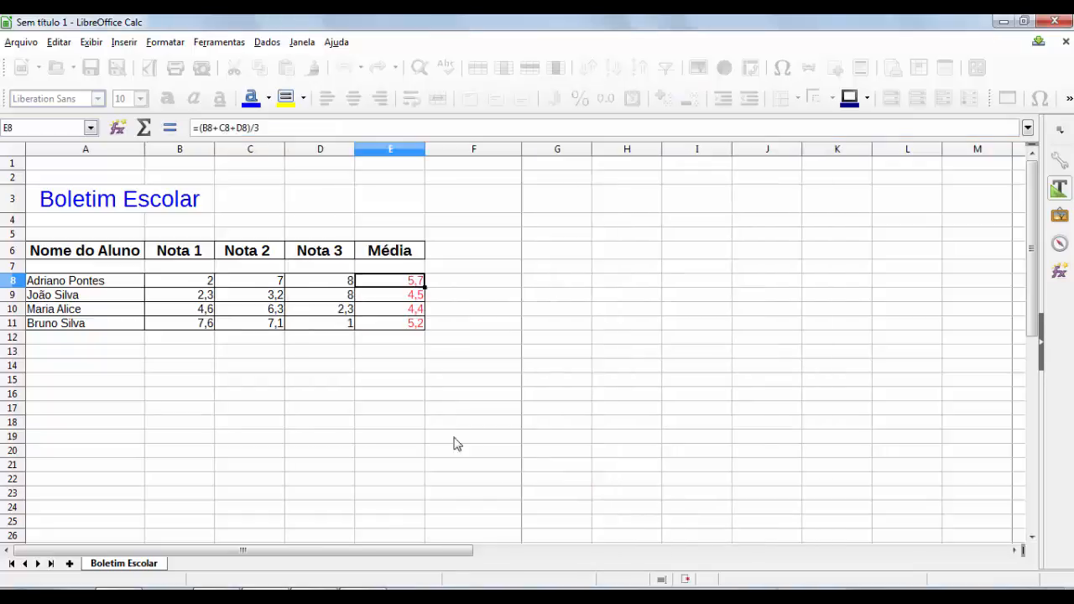
pyautogui.click(416, 365)
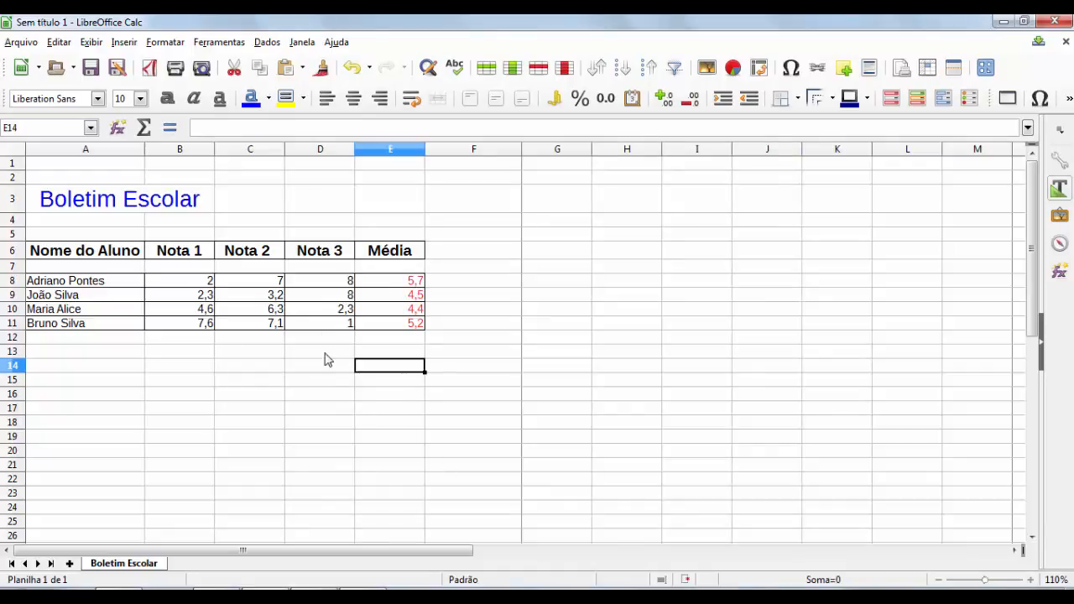
# Set the first student's Nota 1 in B8 to 5 and the last student's Nota 3 in D11 to 4
pyautogui.click(206, 284)
pyautogui.moveTo(264, 595)
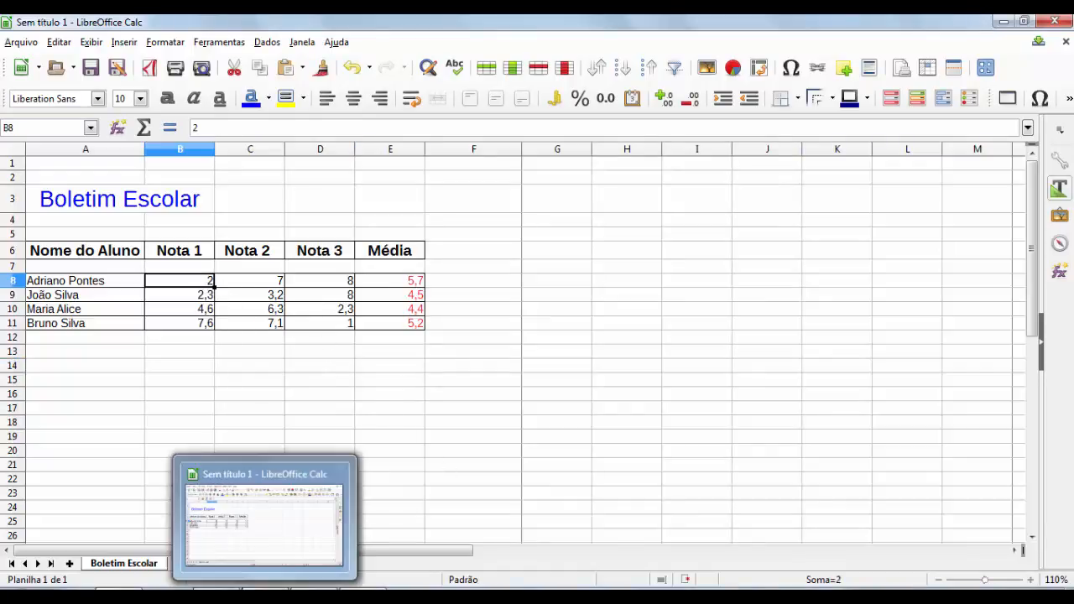
pyautogui.write('5')
pyautogui.press('Return')
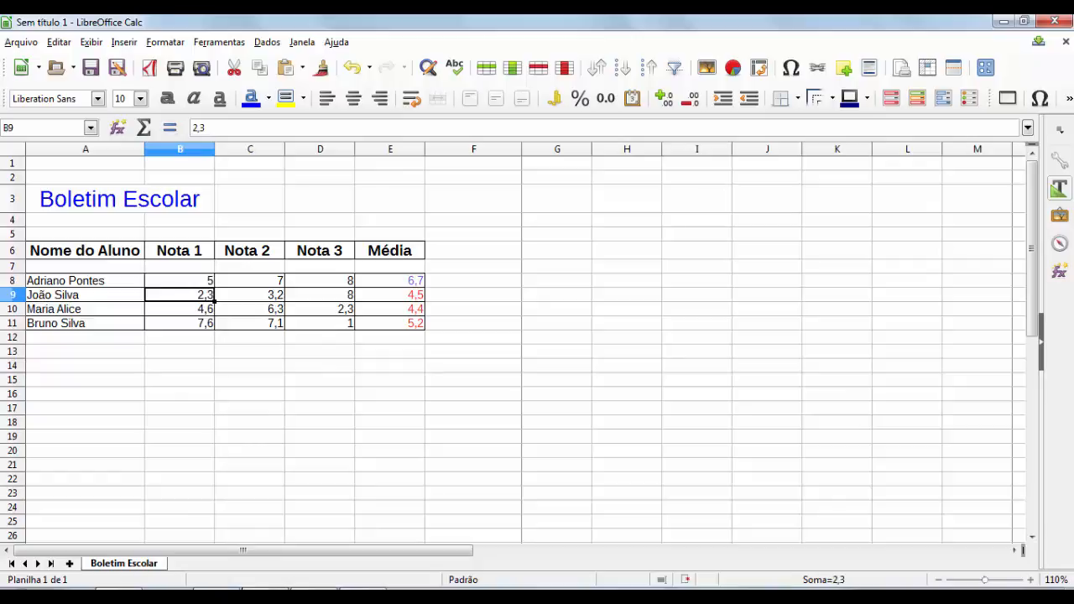
pyautogui.click(444, 386)
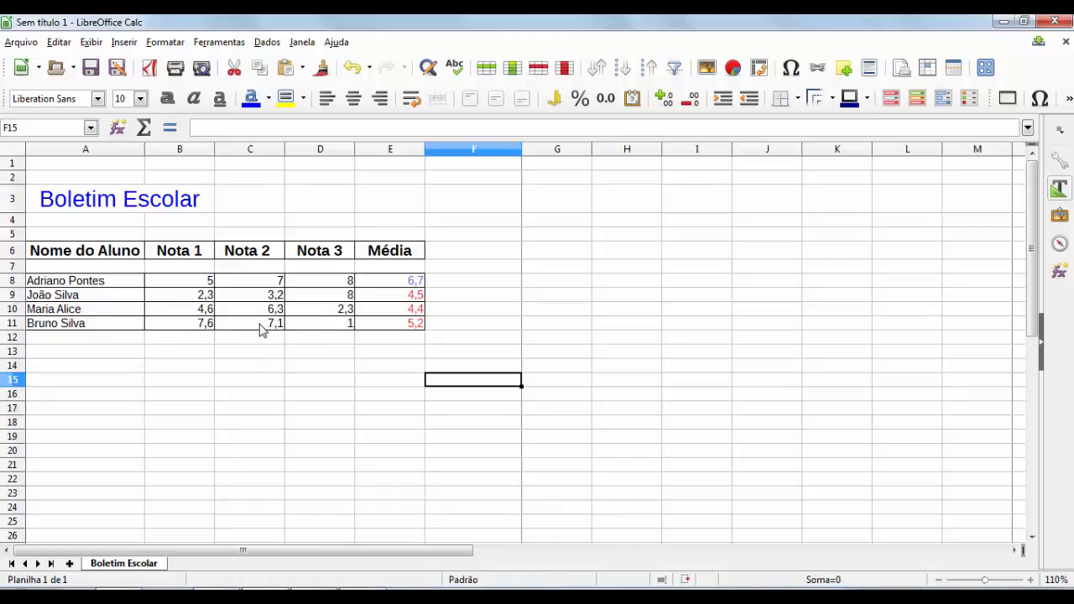
pyautogui.click(324, 327)
pyautogui.write('4')
pyautogui.press('Return')
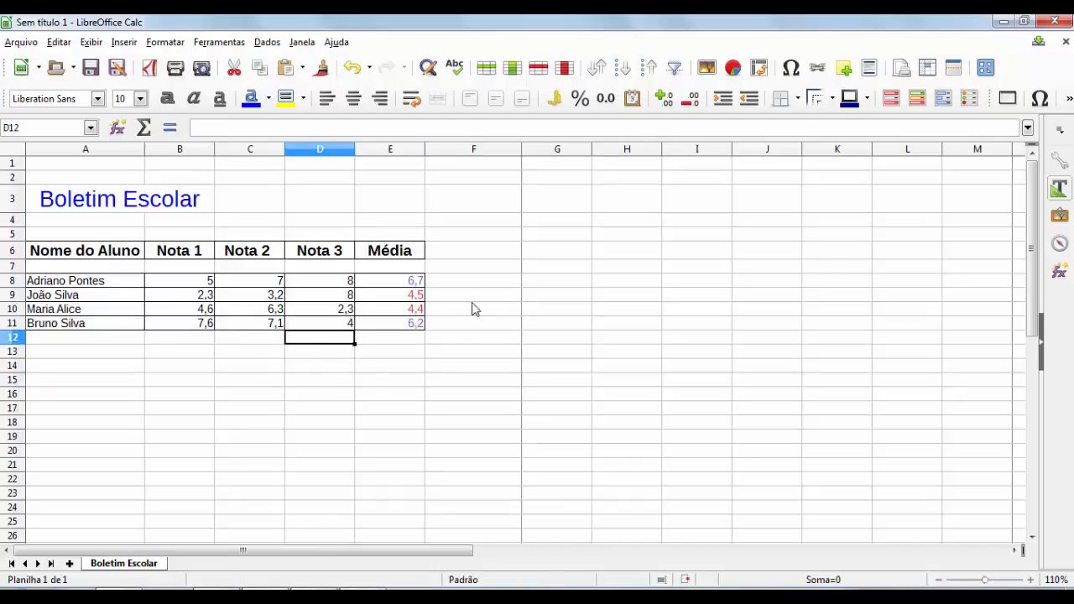
# Align the Média values in E8:E11 to the right within their cells
pyautogui.click(163, 42)
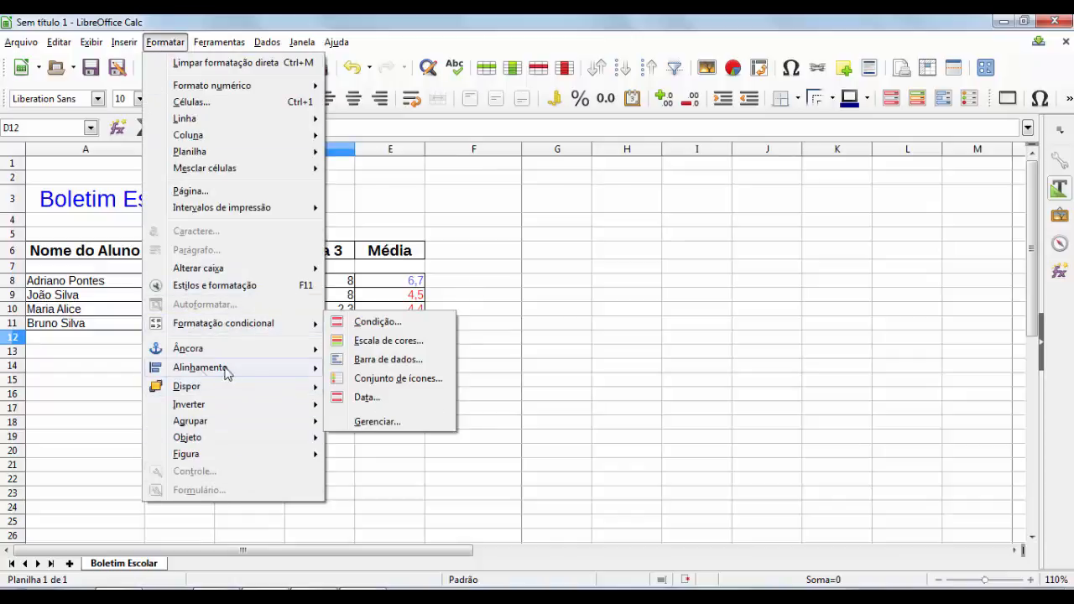
pyautogui.moveTo(226, 372)
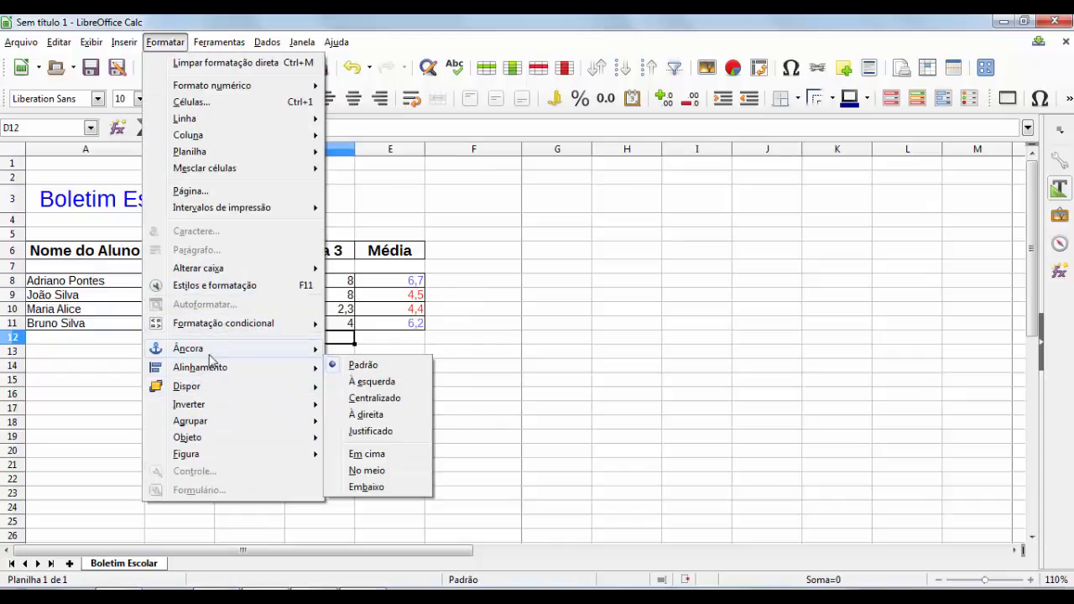
pyautogui.click(415, 379)
pyautogui.moveTo(396, 283); pyautogui.dragTo(398, 322)
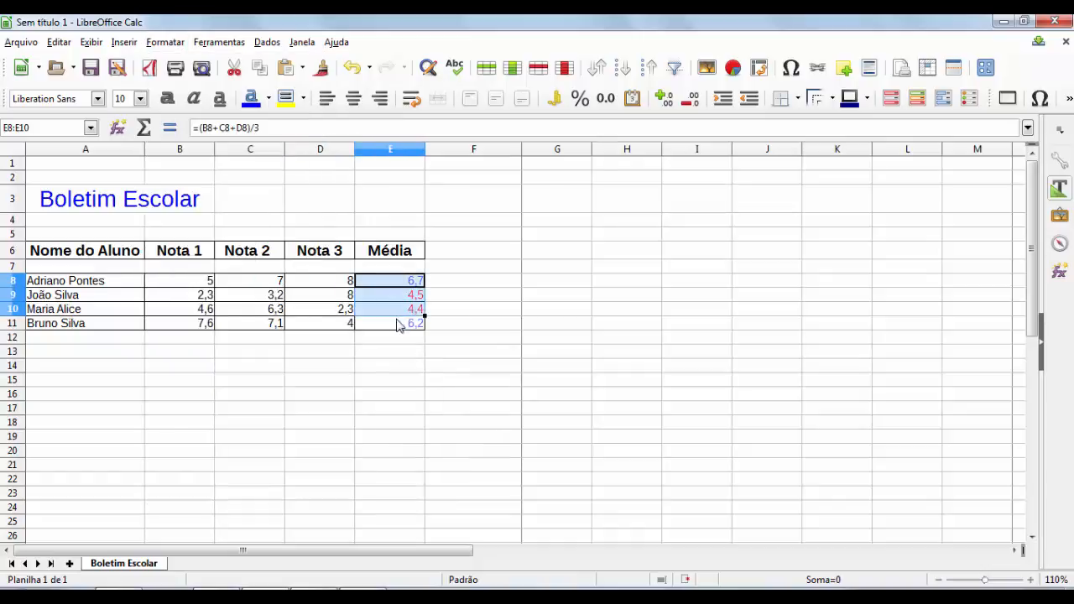
pyautogui.click(154, 47)
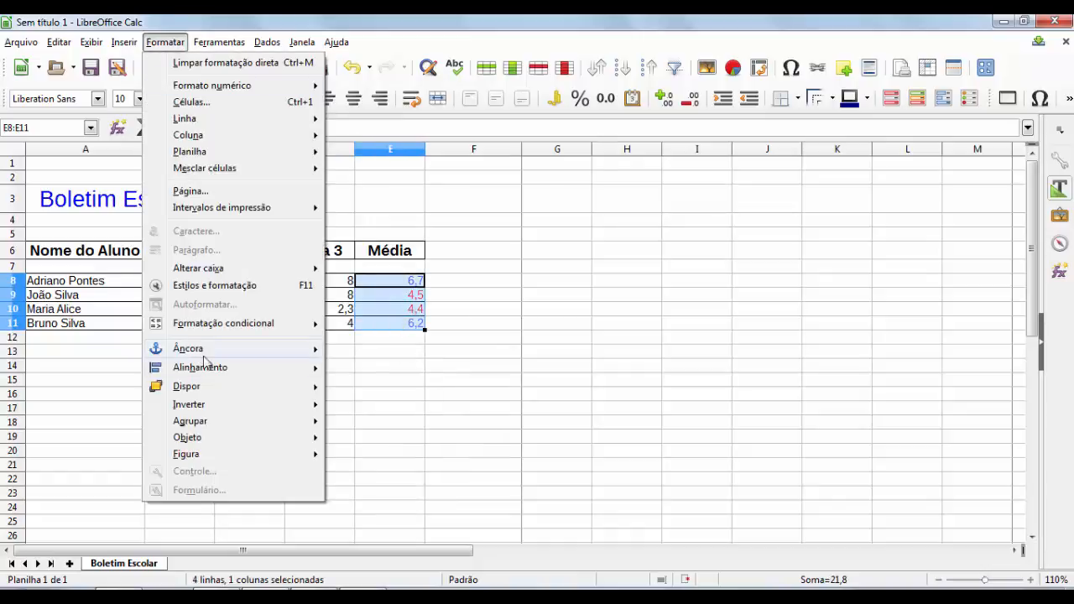
pyautogui.moveTo(223, 371)
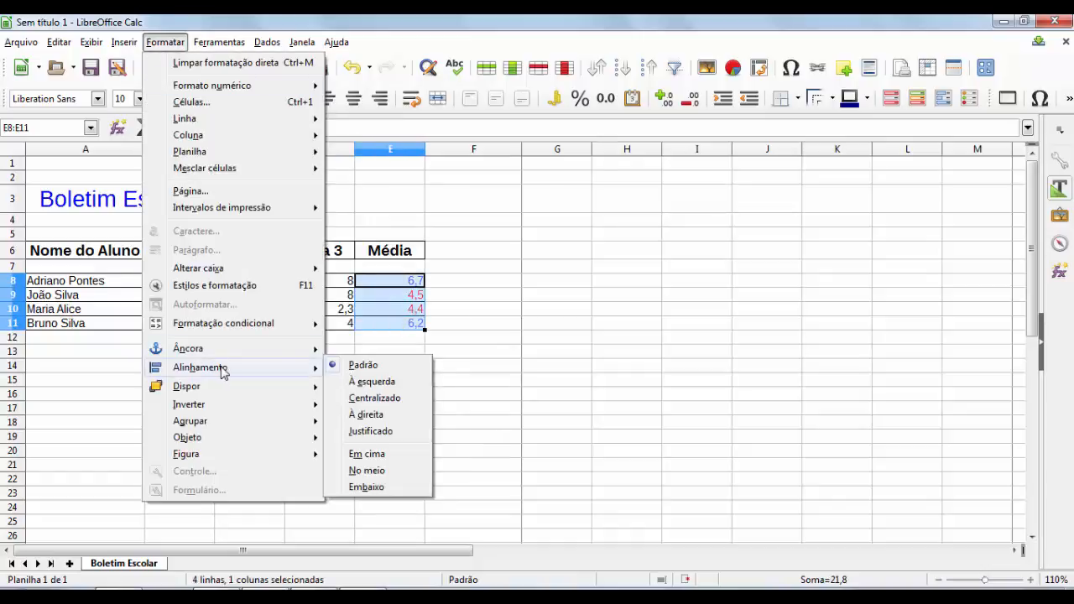
pyautogui.click(382, 400)
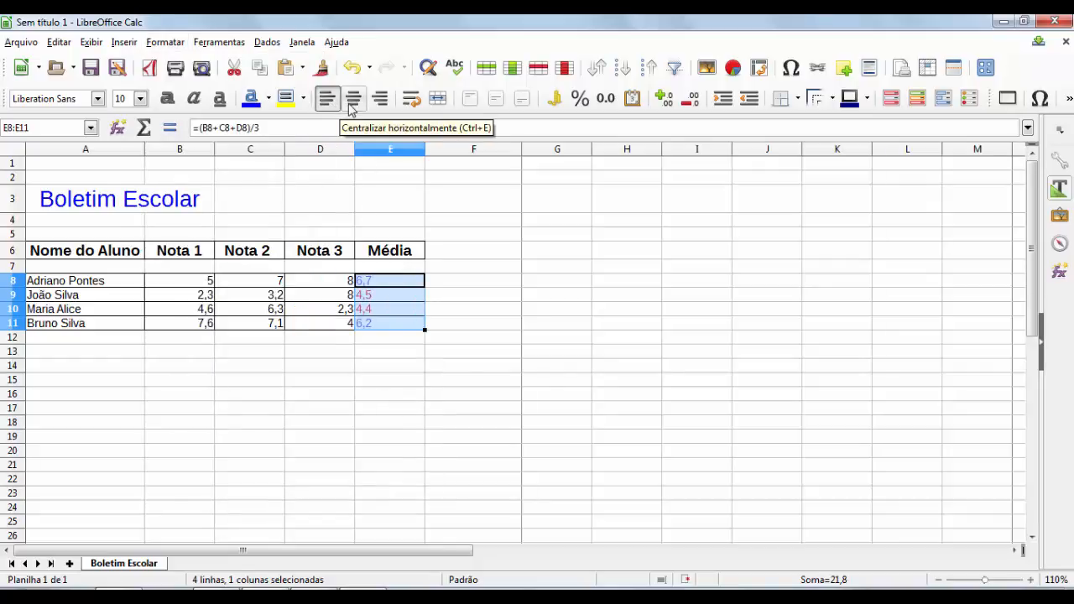
pyautogui.click(380, 98)
pyautogui.click(328, 394)
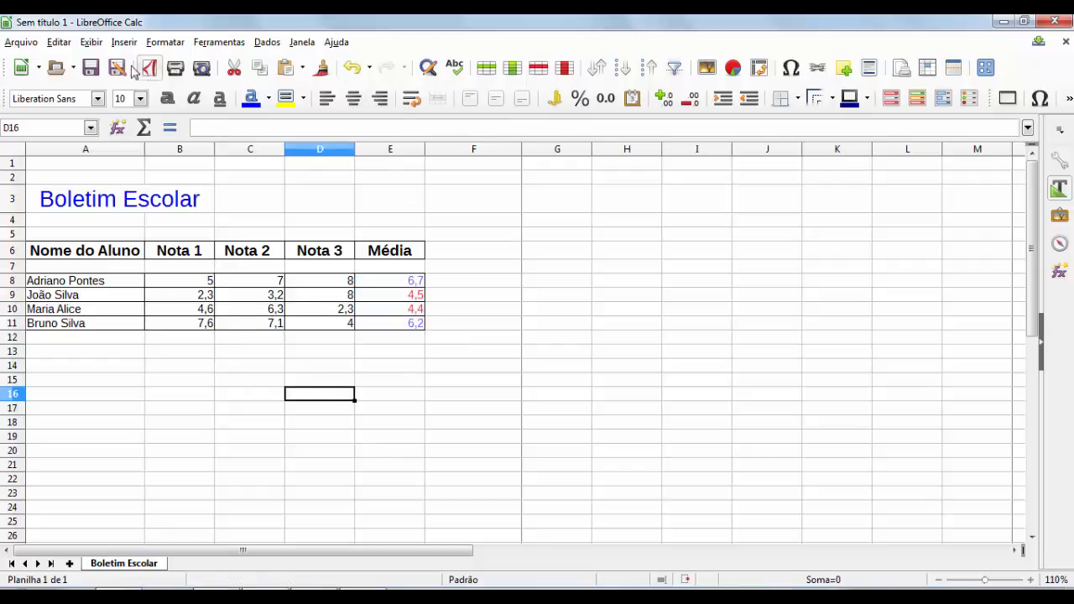
# Examine the options for protecting the sheet in the Proteger planilha dialog, then close it without applying protection
pyautogui.click(164, 42)
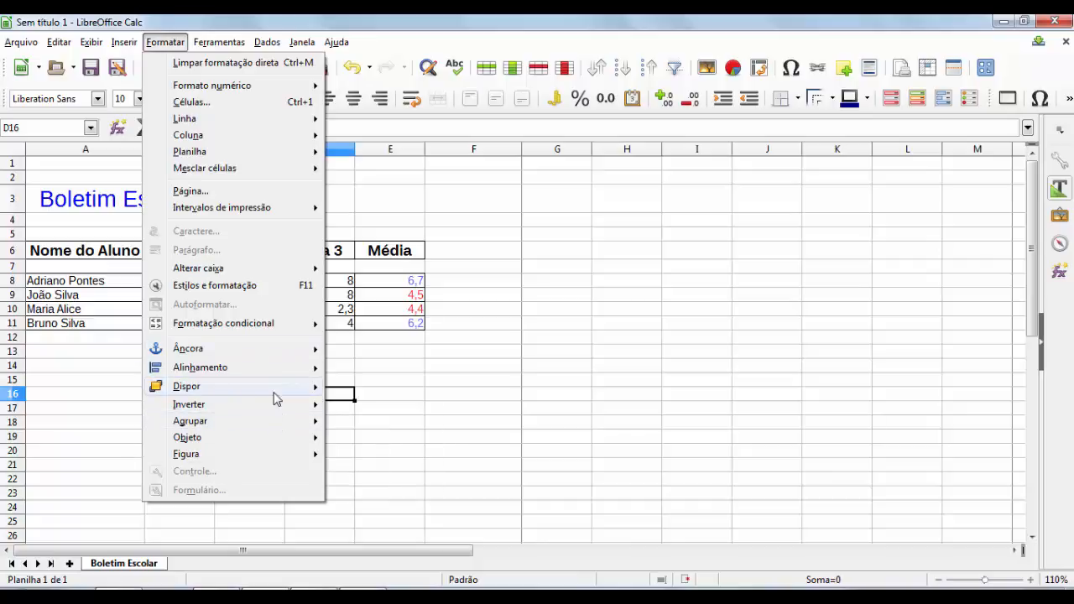
pyautogui.click(95, 376)
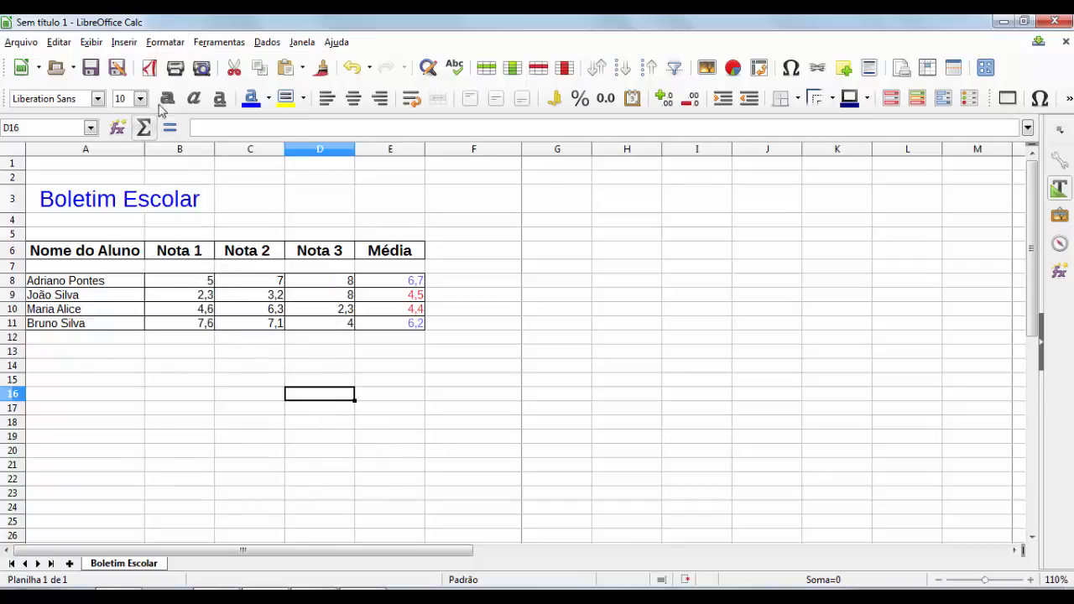
pyautogui.click(219, 42)
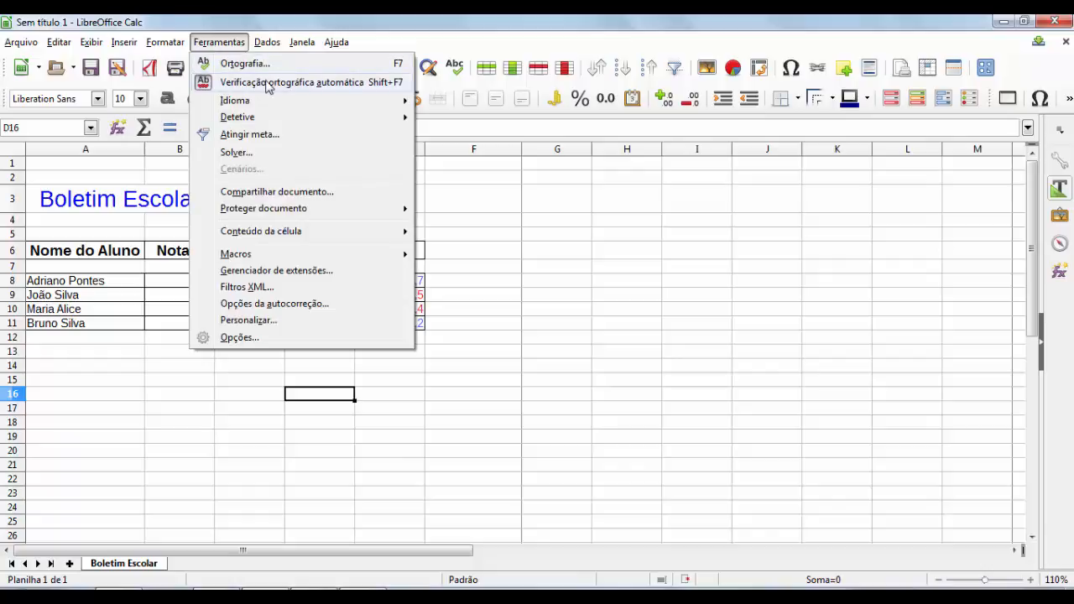
pyautogui.moveTo(303, 101)
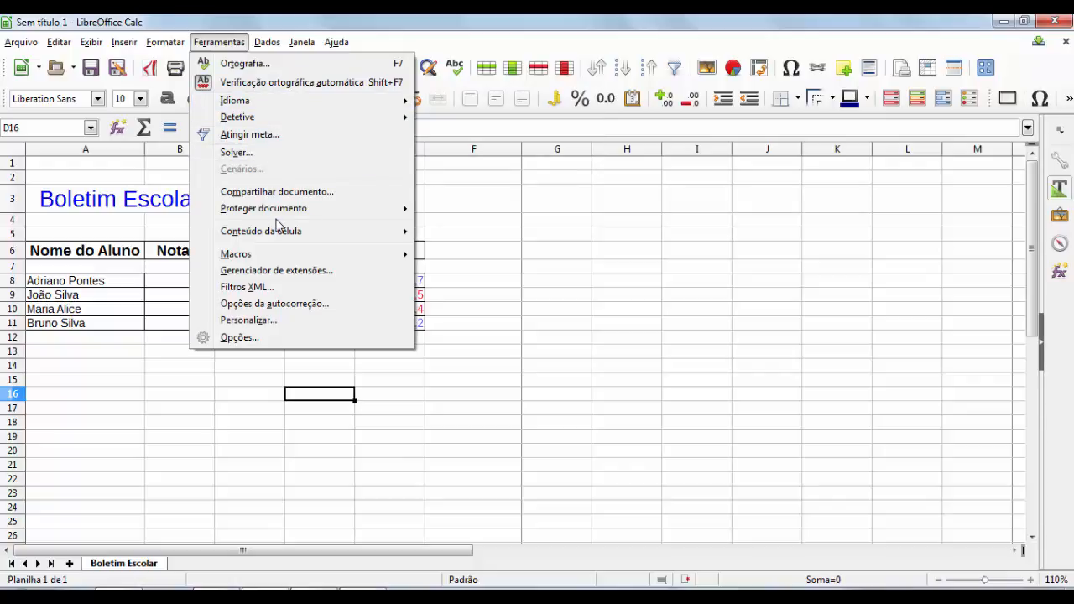
pyautogui.moveTo(279, 212)
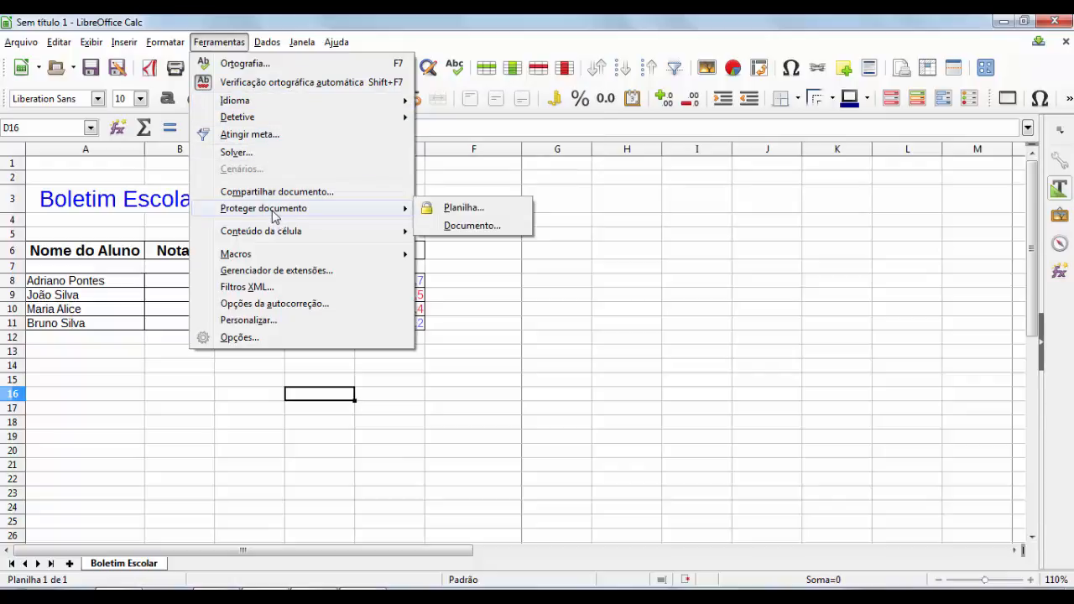
pyautogui.click(457, 211)
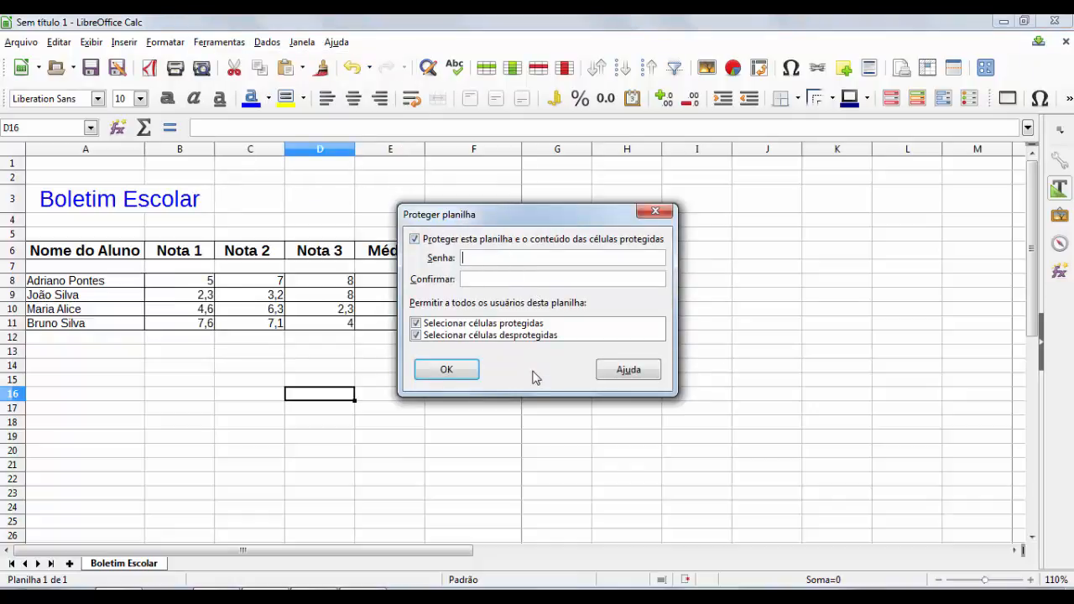
pyautogui.click(533, 375)
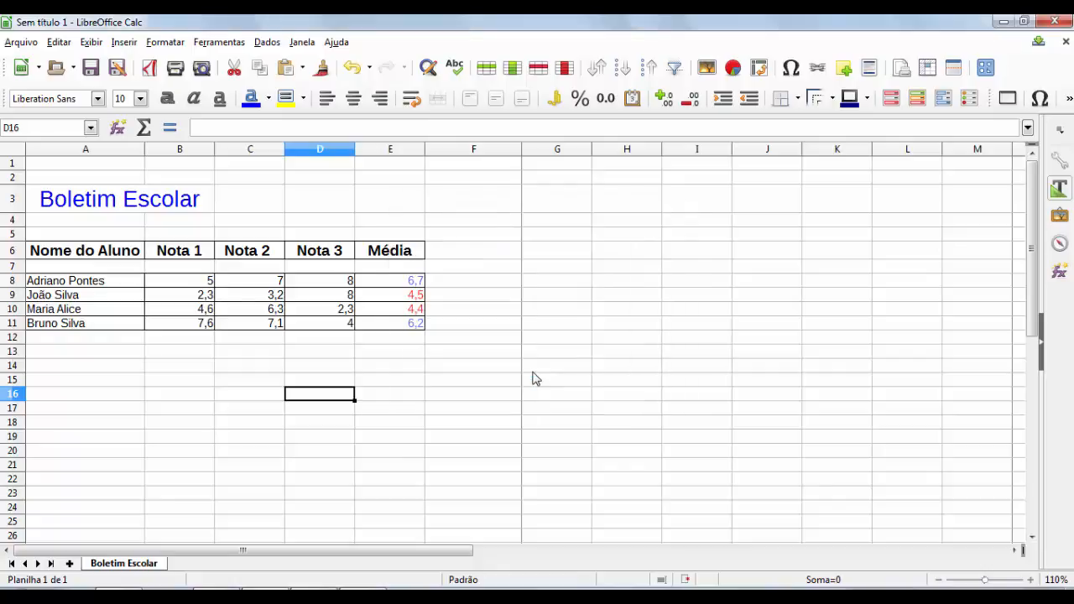
pyautogui.click(180, 44)
pyautogui.moveTo(219, 42)
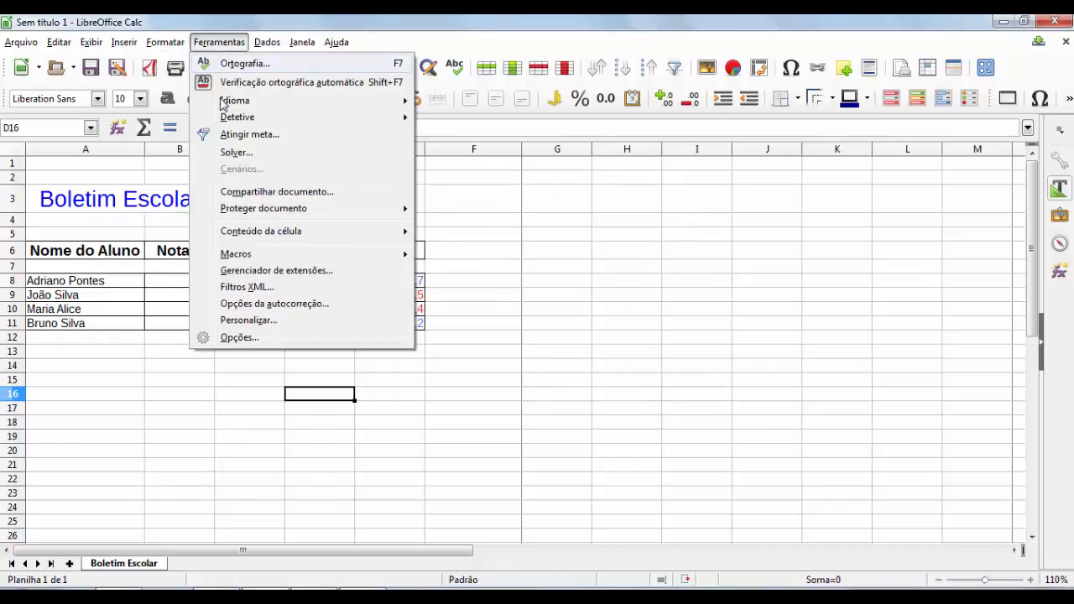
pyautogui.moveTo(319, 234)
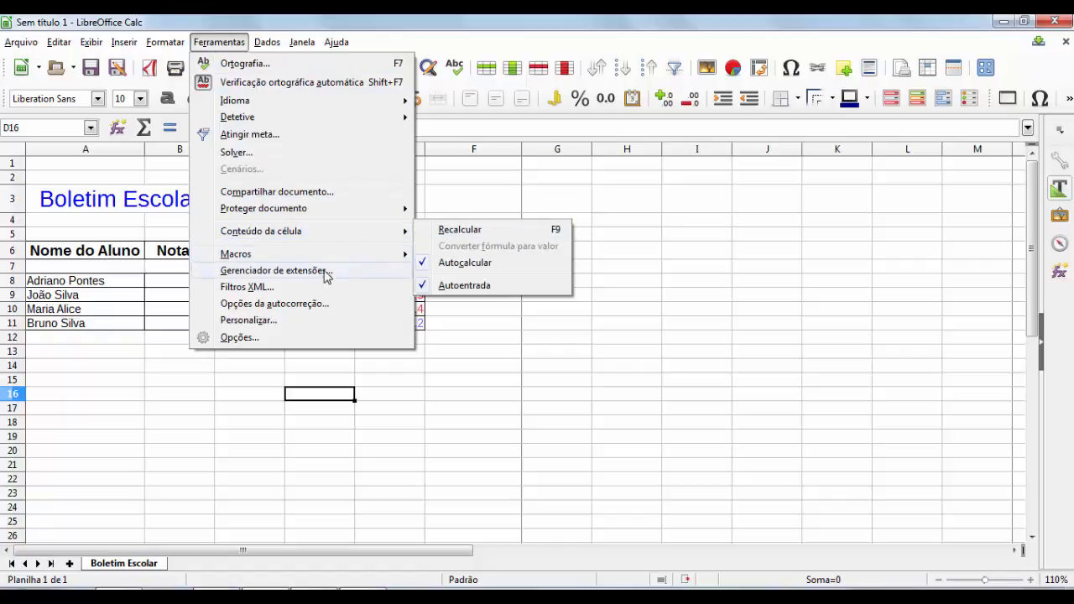
pyautogui.click(207, 416)
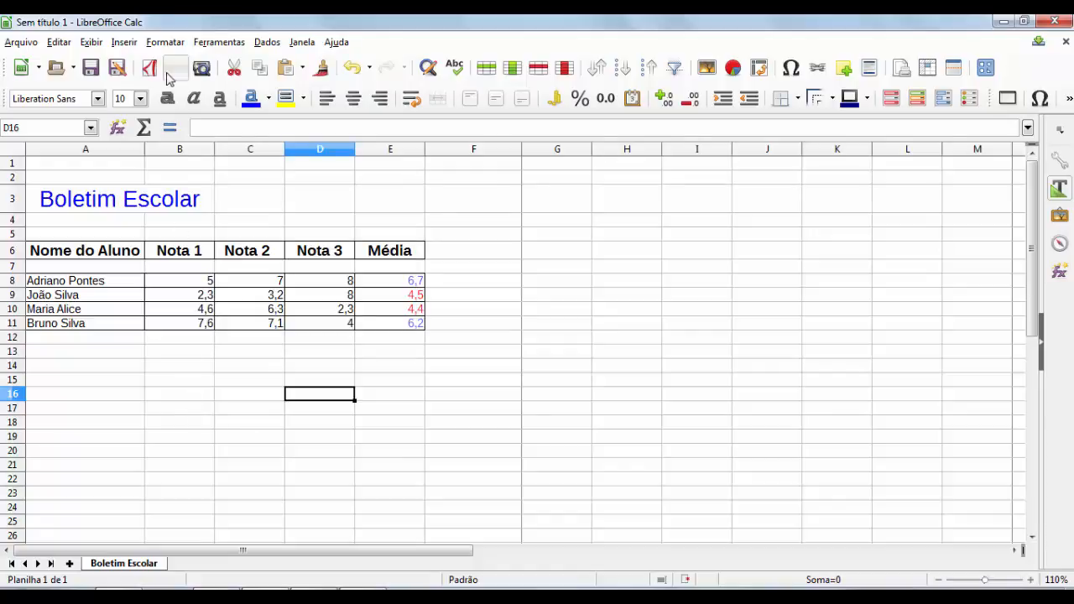
pyautogui.click(165, 42)
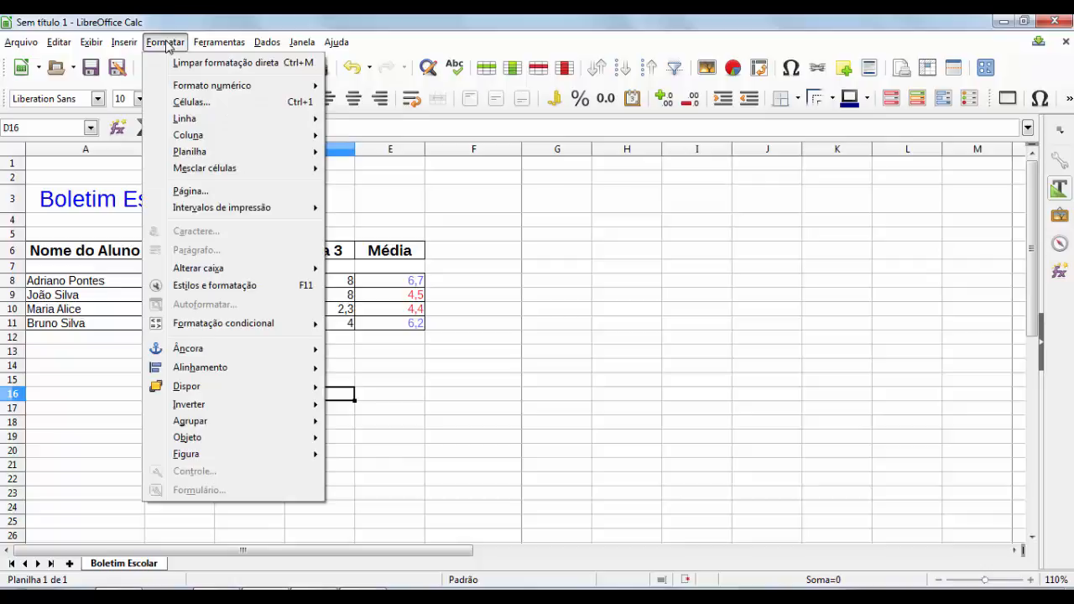
pyautogui.click(108, 412)
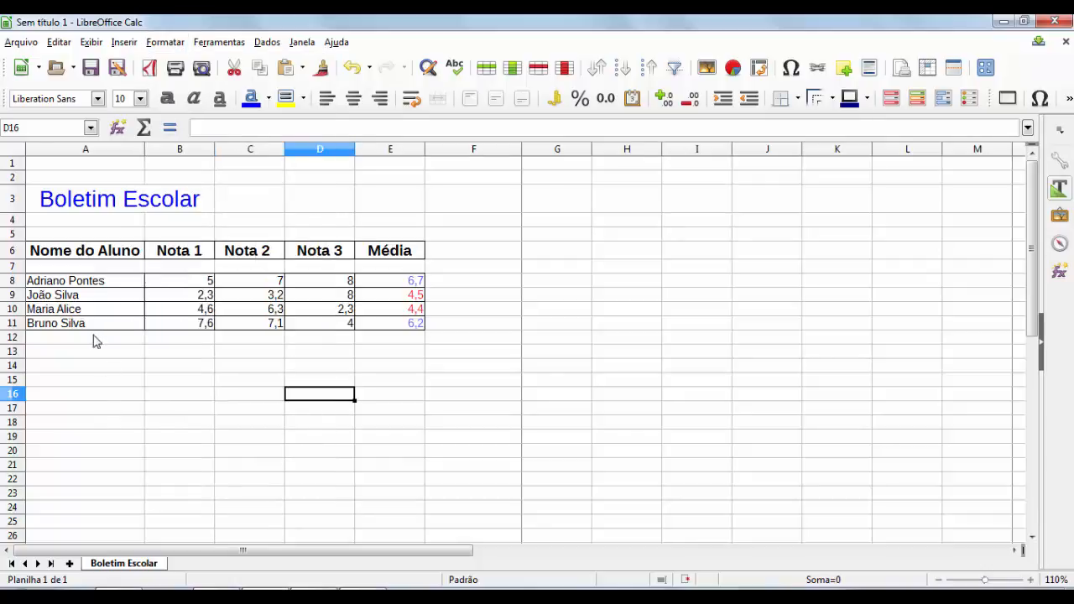
pyautogui.click(158, 43)
pyautogui.moveTo(126, 43)
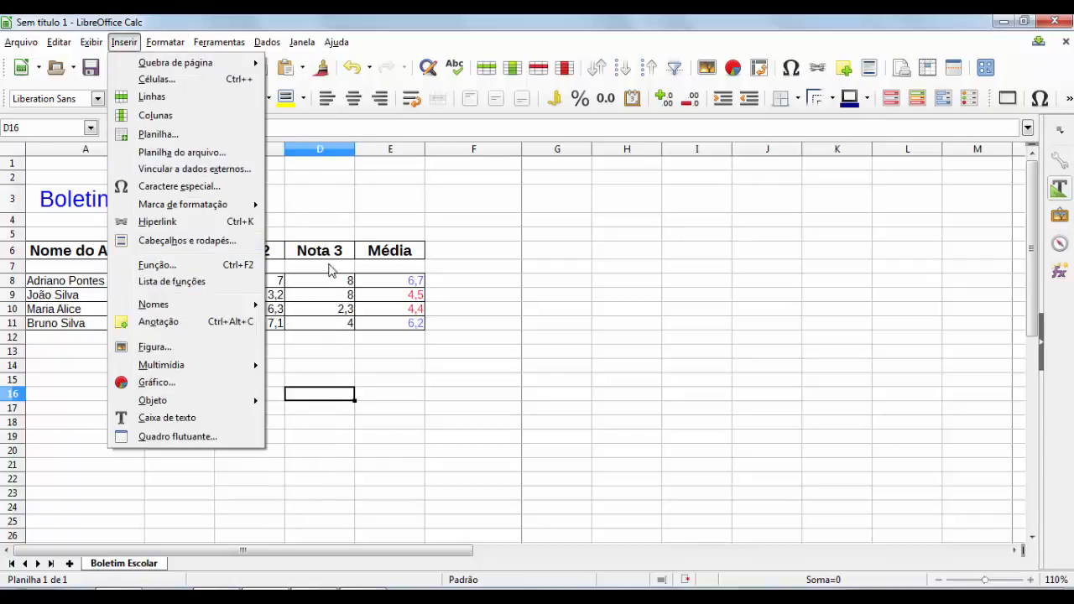
pyautogui.click(315, 208)
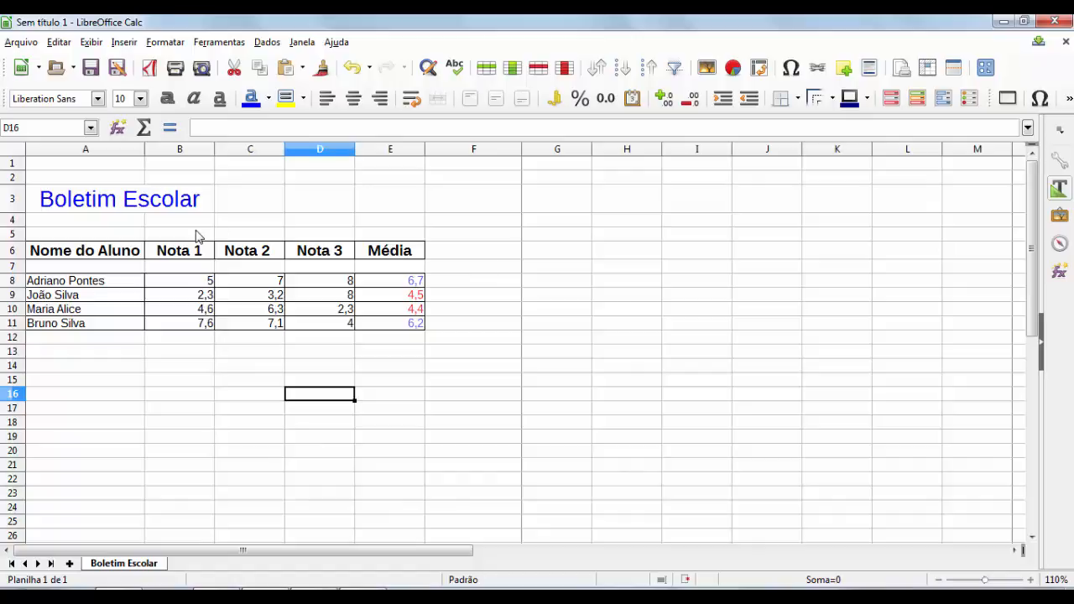
pyautogui.click(168, 44)
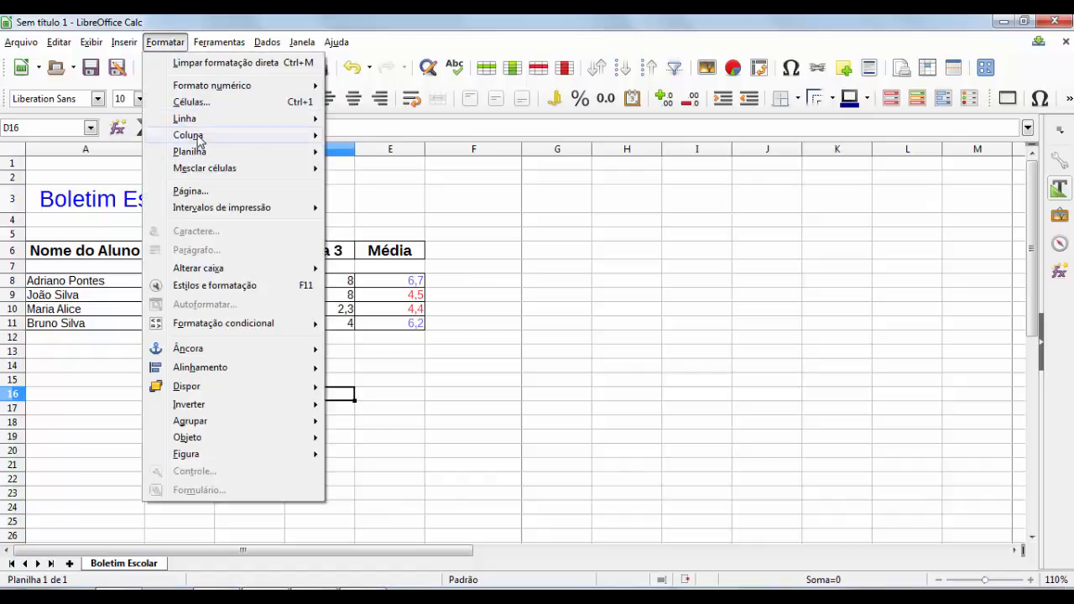
pyautogui.moveTo(200, 139)
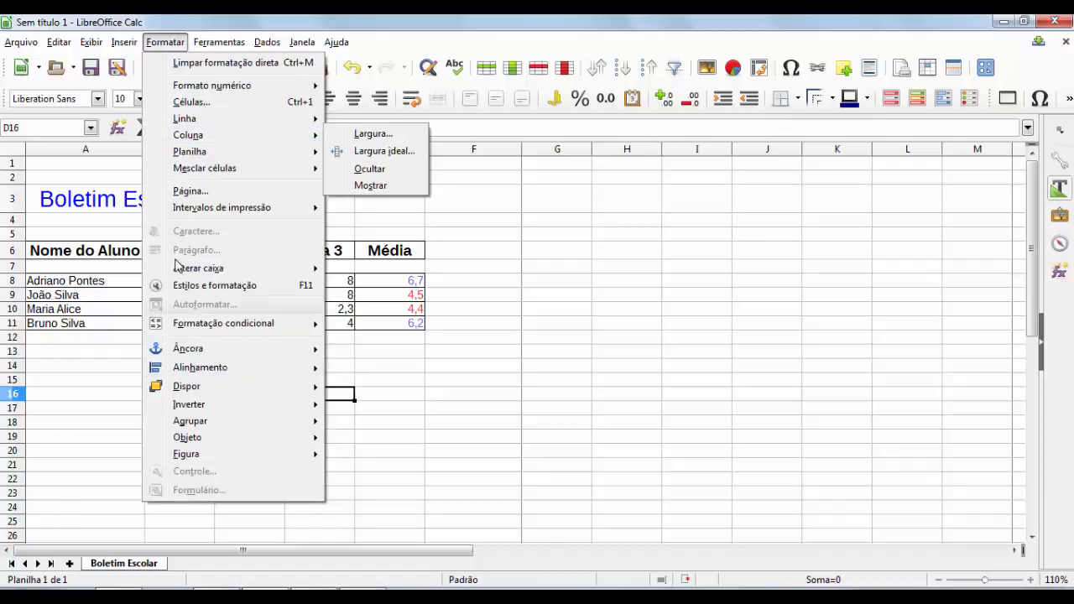
pyautogui.click(84, 409)
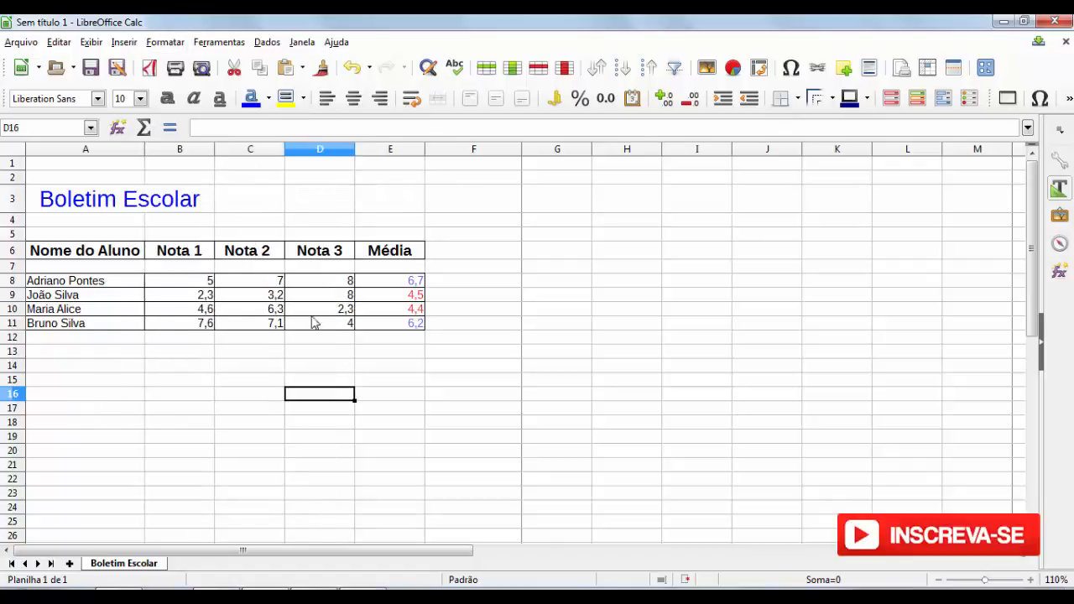